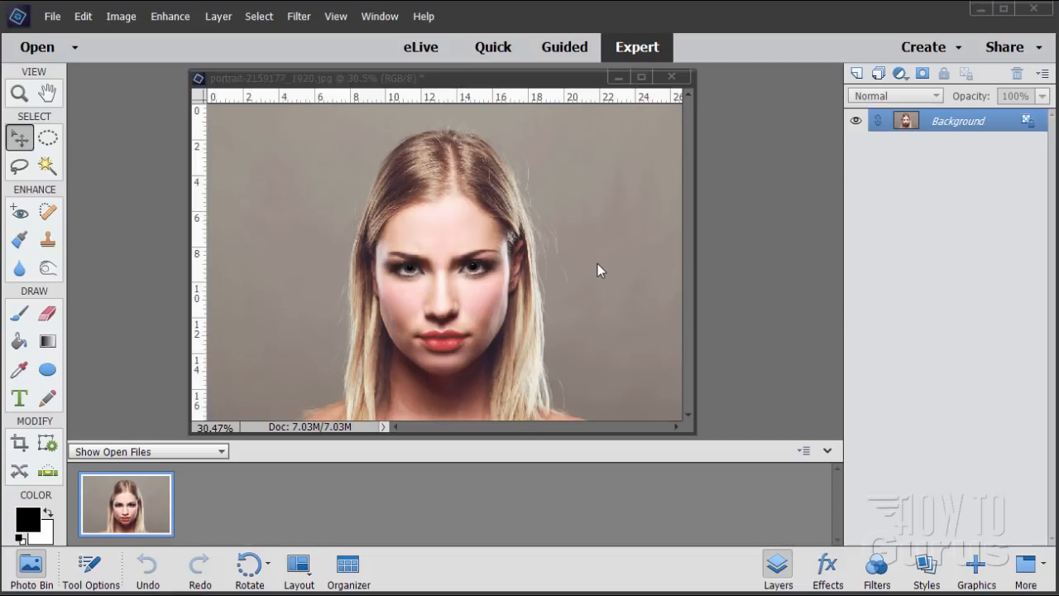
Check the General preferences for allowing floating documents in Expert mode and enabling floating document window docking.
{"action": "mouse_move", "coordinate": [502, 83]}
{"action": "left_mouse_down"}
{"action": "mouse_move", "coordinate": [486, 82]}
{"action": "mouse_move", "coordinate": [510, 83]}
{"action": "left_mouse_up"}
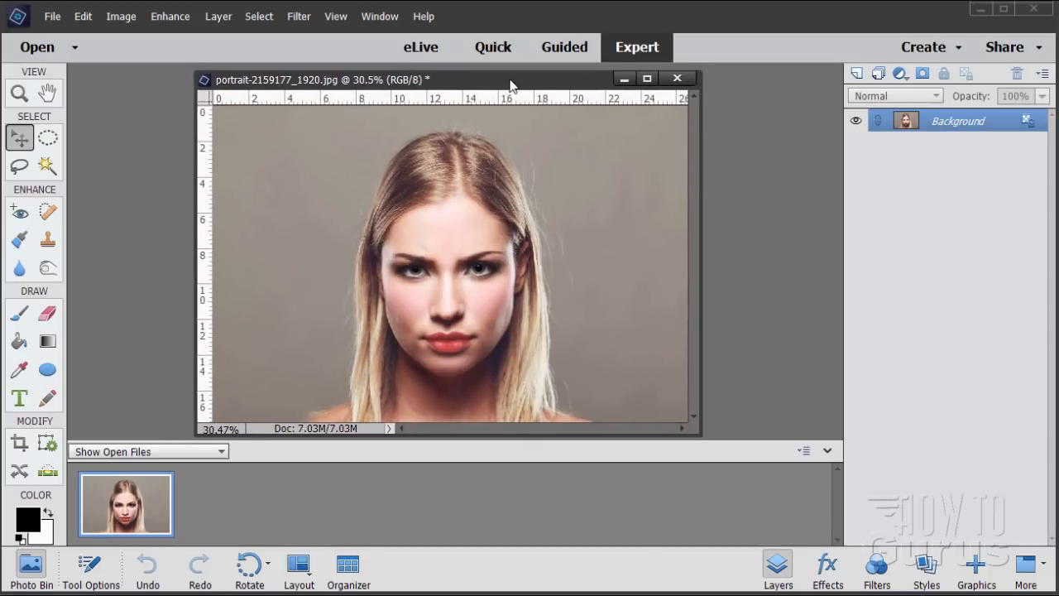
{"action": "left_click", "coordinate": [80, 19]}
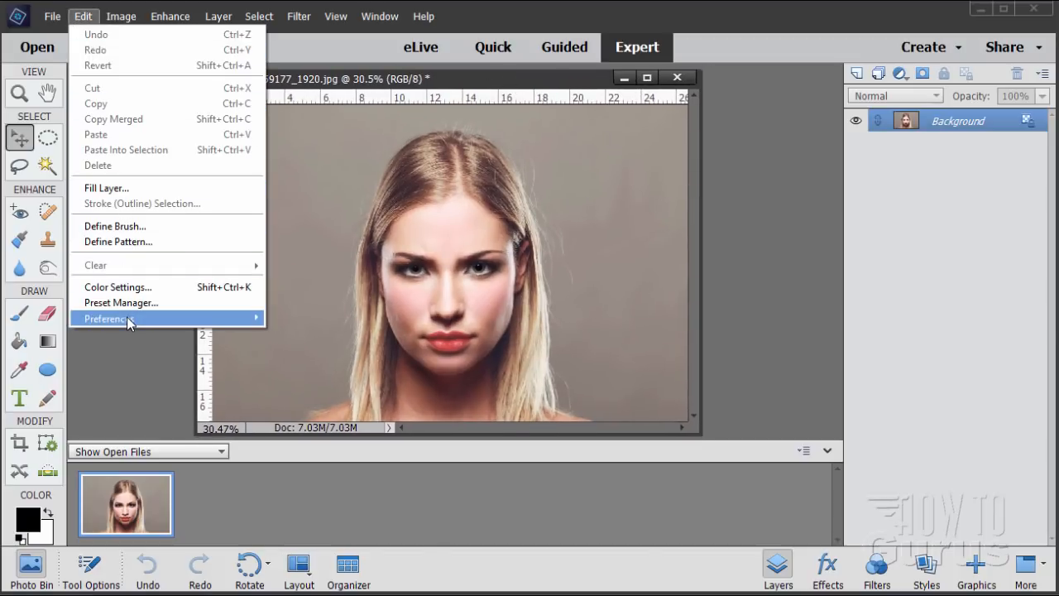
{"action": "mouse_move", "coordinate": [128, 321]}
{"action": "left_click", "coordinate": [305, 317]}
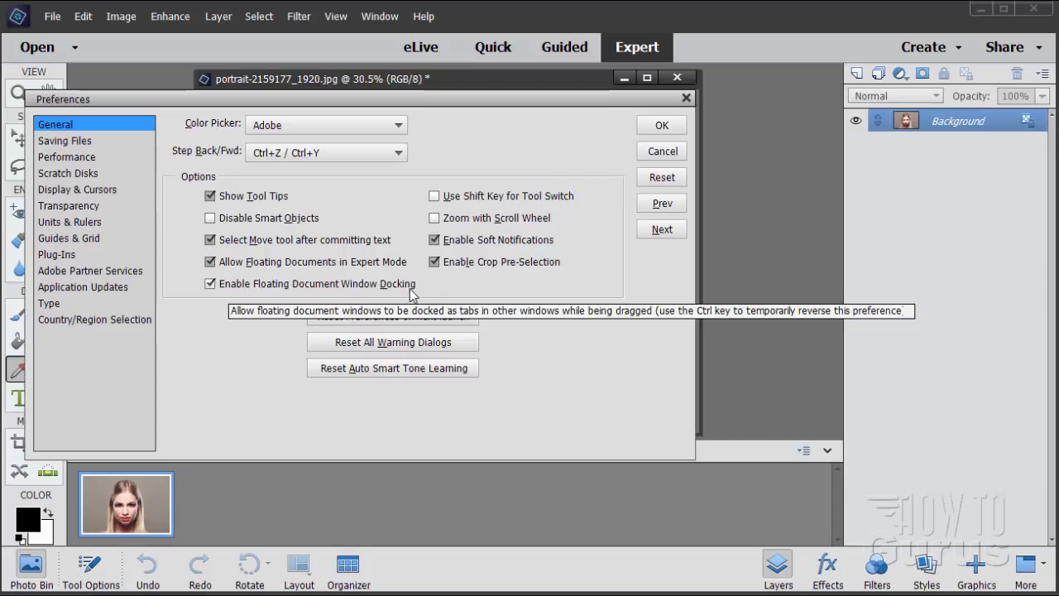
{"action": "left_click", "coordinate": [642, 129]}
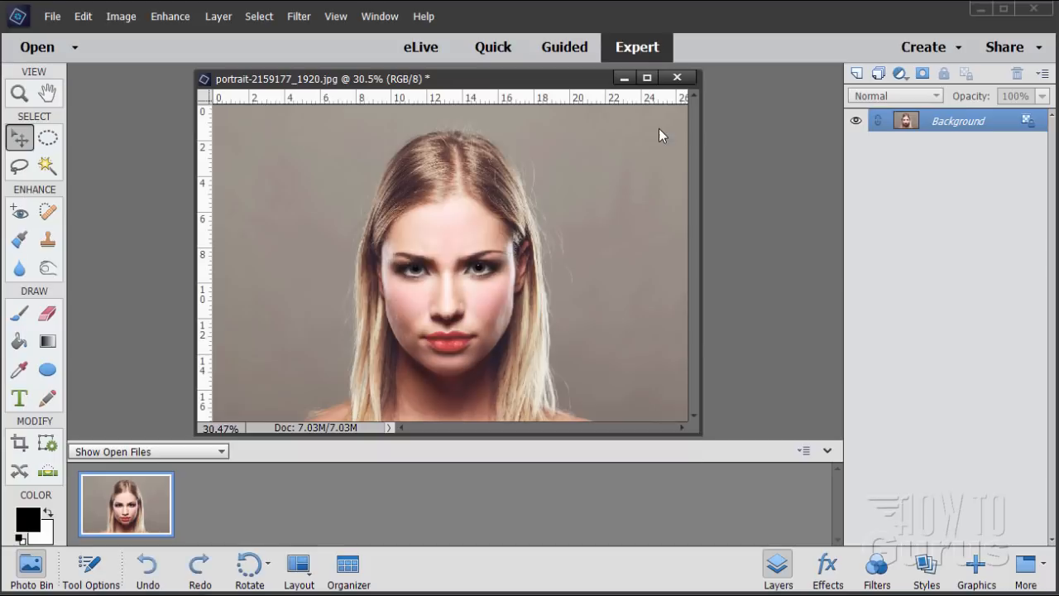
Minimize the portrait photo, create a blank 6 x 4 inch document at 300 pixels/inch with white background, and dock its window.
{"action": "left_click", "coordinate": [624, 79]}
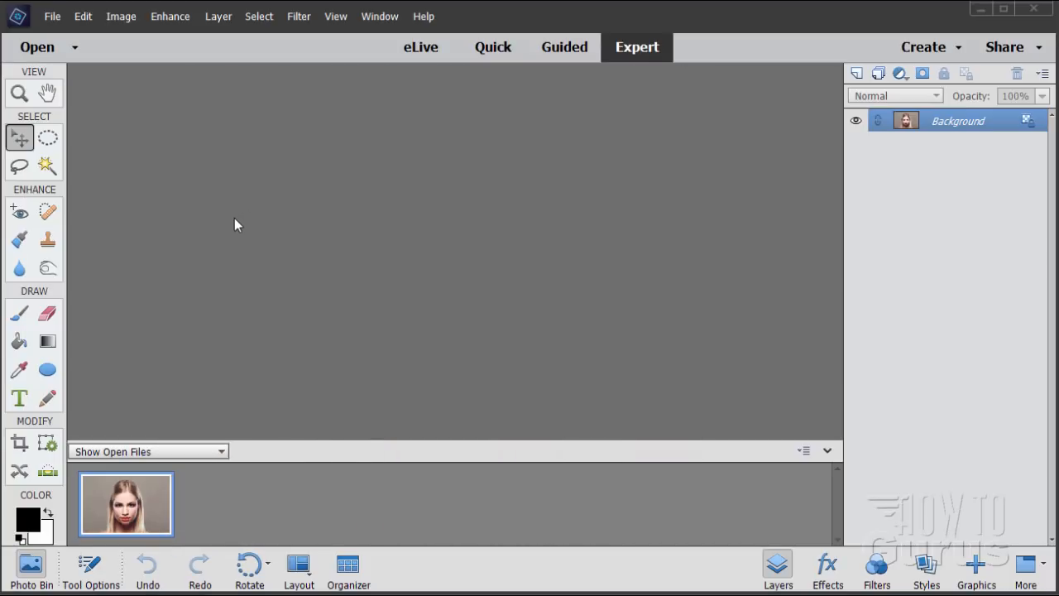
{"action": "left_click", "coordinate": [52, 17]}
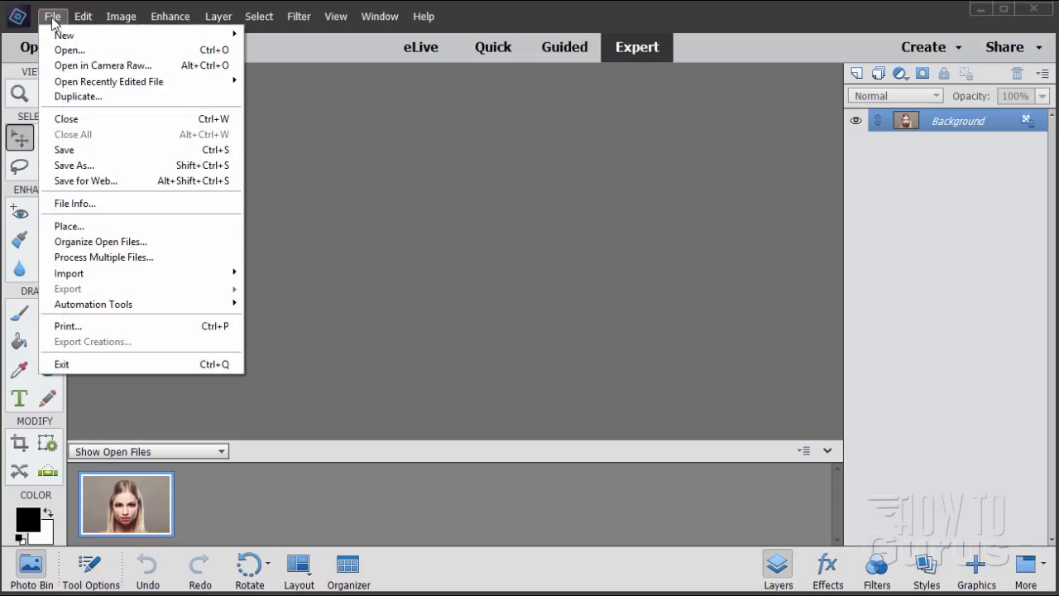
{"action": "mouse_move", "coordinate": [153, 37]}
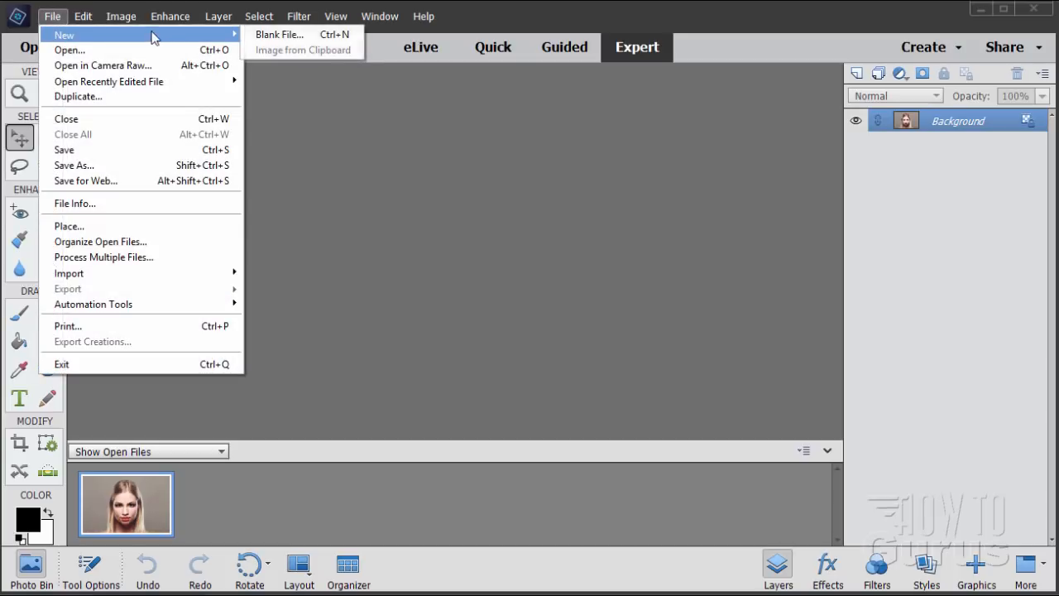
{"action": "left_click", "coordinate": [260, 34]}
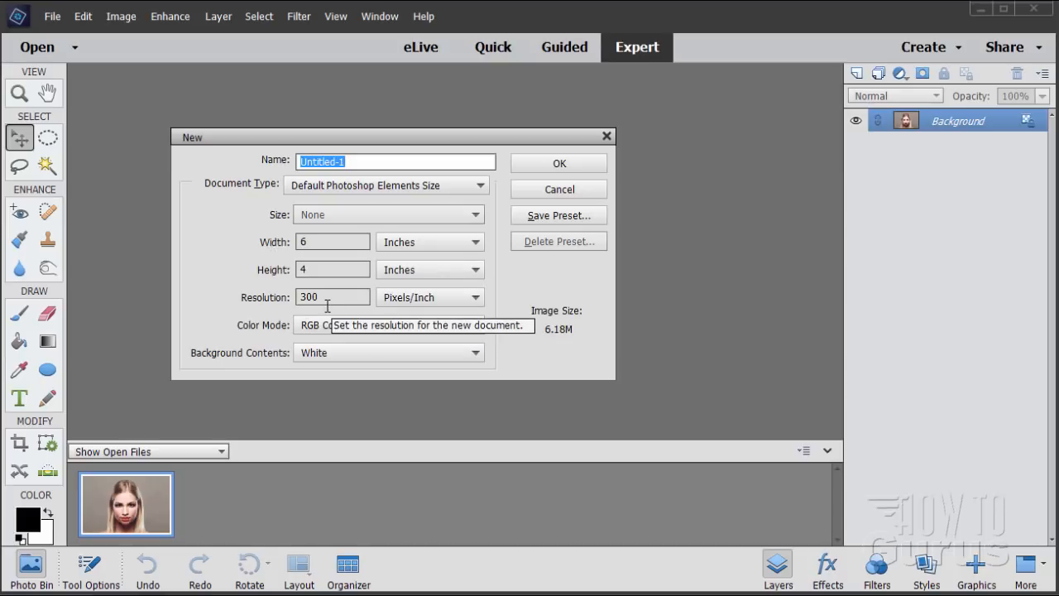
{"action": "left_click", "coordinate": [559, 162]}
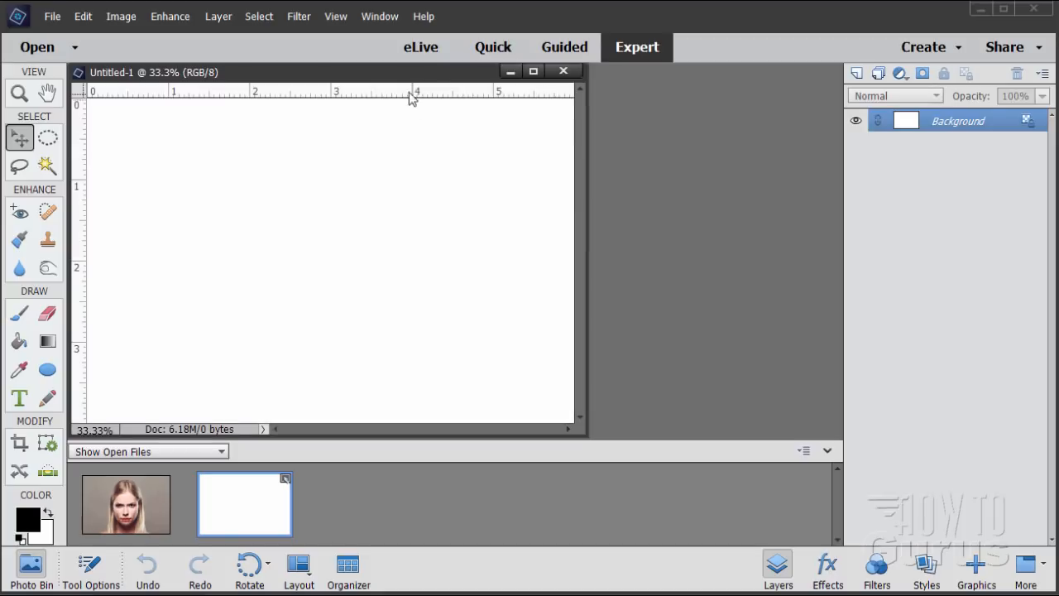
{"action": "left_click_drag", "start_coordinate": [411, 73], "coordinate": [500, 82]}
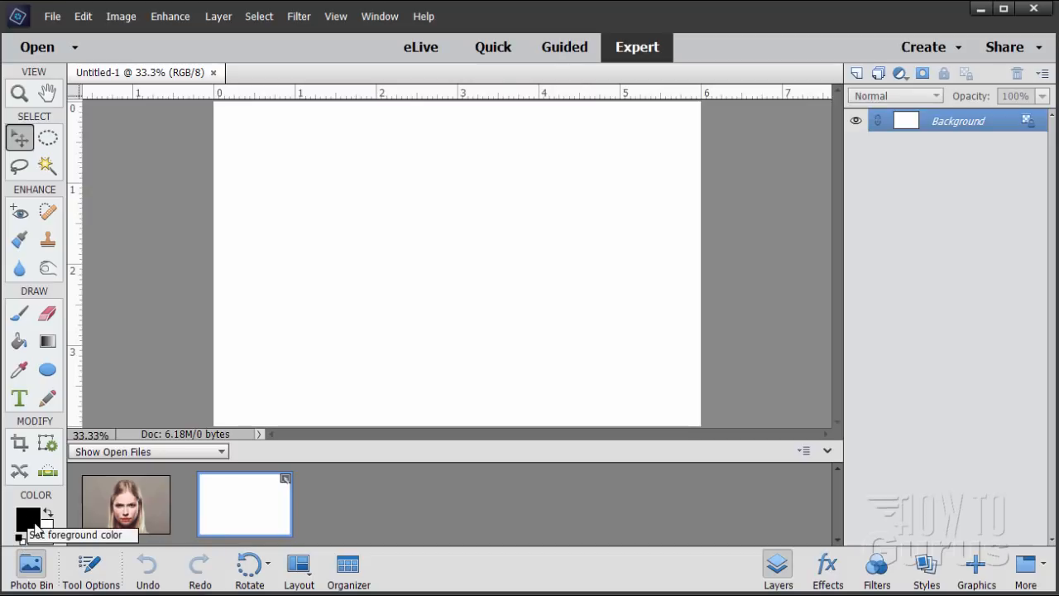
Fill the Background layer of the new document with black using the Paint Bucket.
{"action": "left_click", "coordinate": [19, 341]}
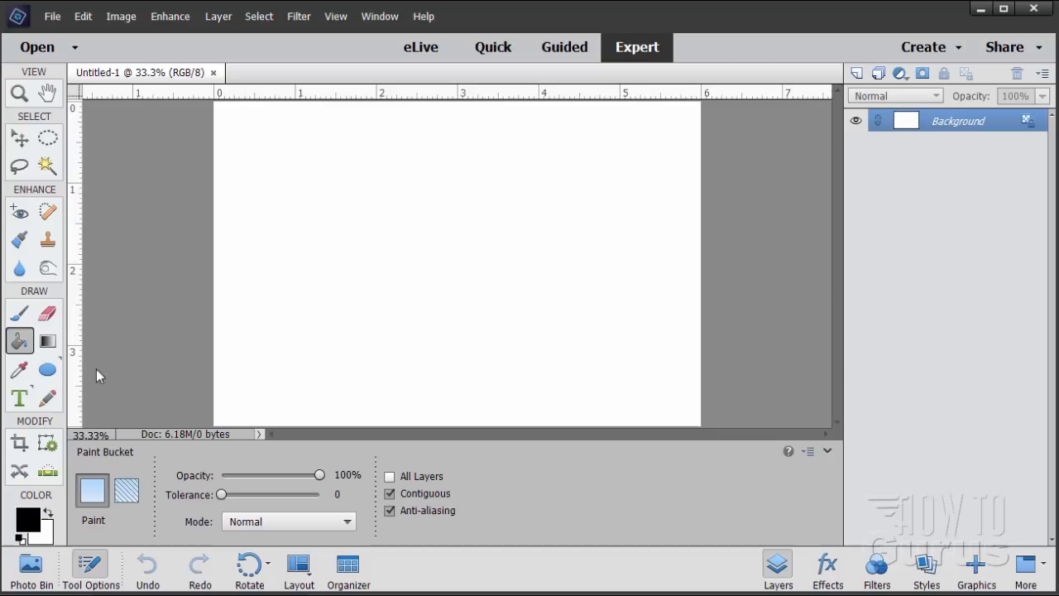
{"action": "left_click", "coordinate": [343, 309]}
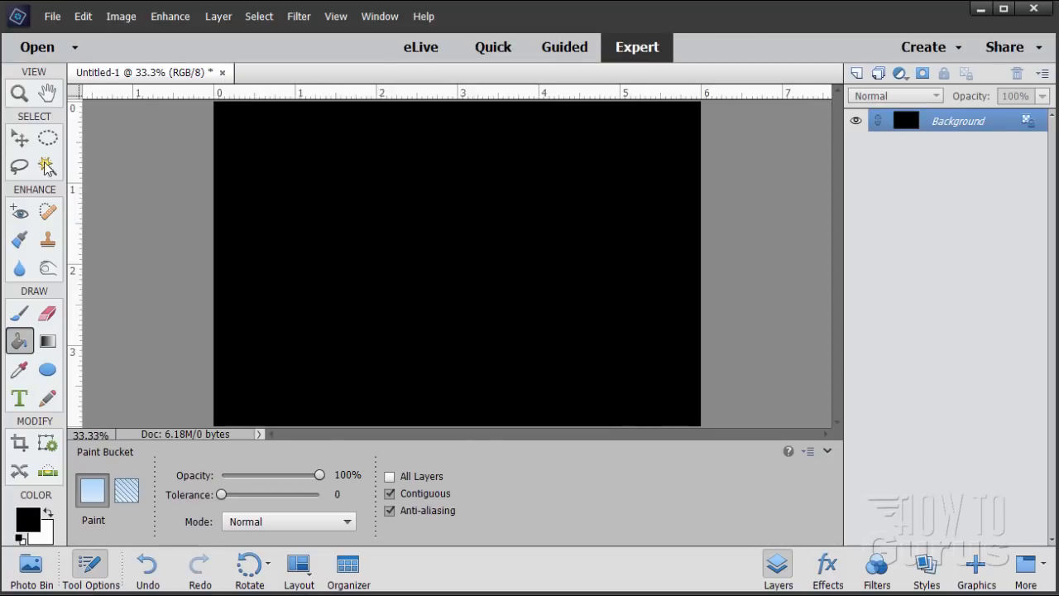
{"action": "left_click", "coordinate": [19, 139]}
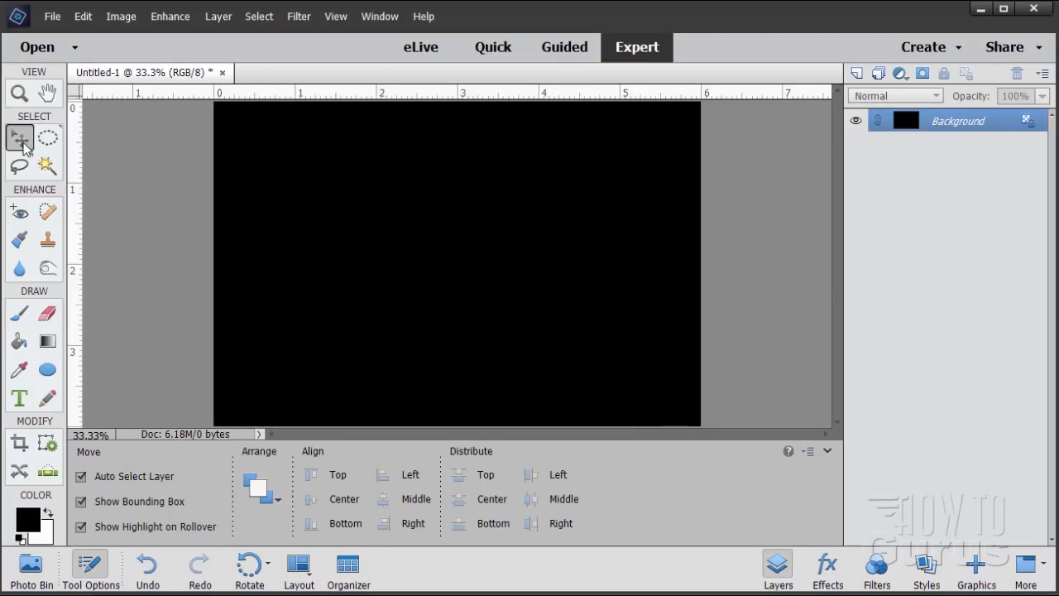
Add a new layer above the black Background and fill it with white using the Paint Bucket.
{"action": "left_click", "coordinate": [857, 72]}
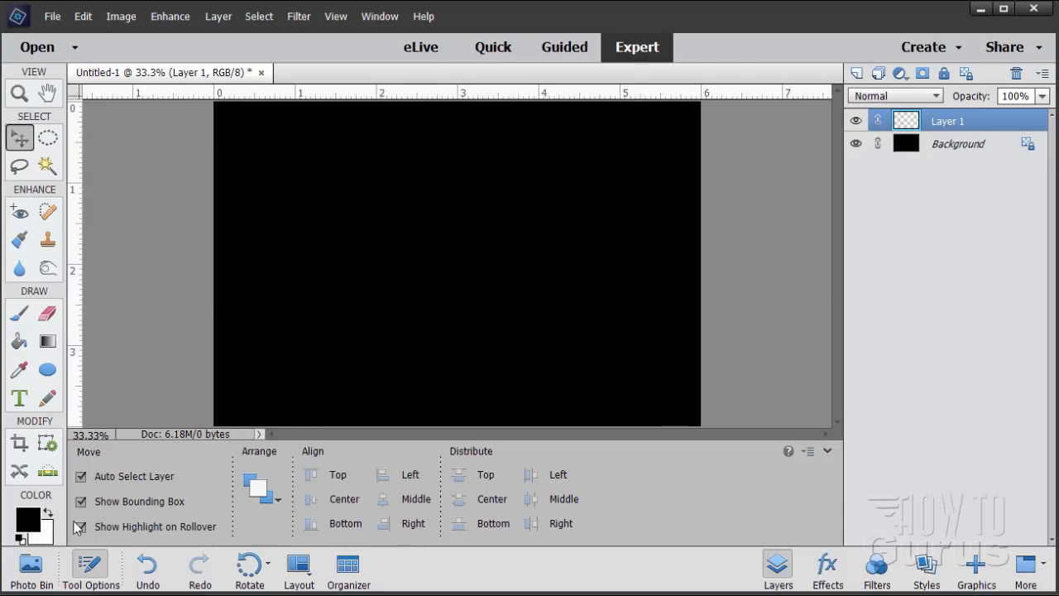
{"action": "left_click", "coordinate": [49, 514]}
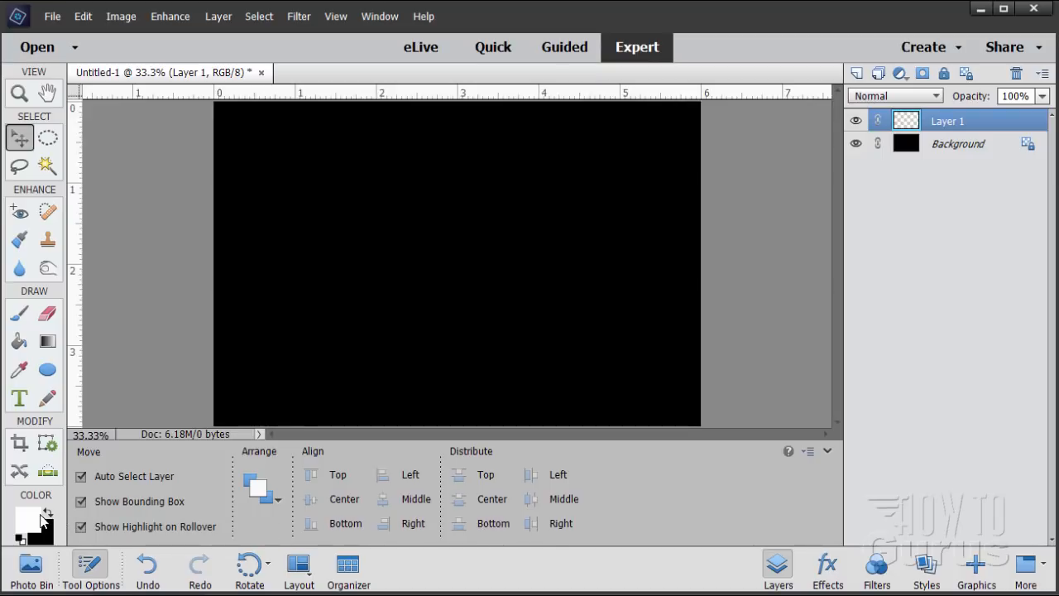
{"action": "left_click", "coordinate": [23, 348]}
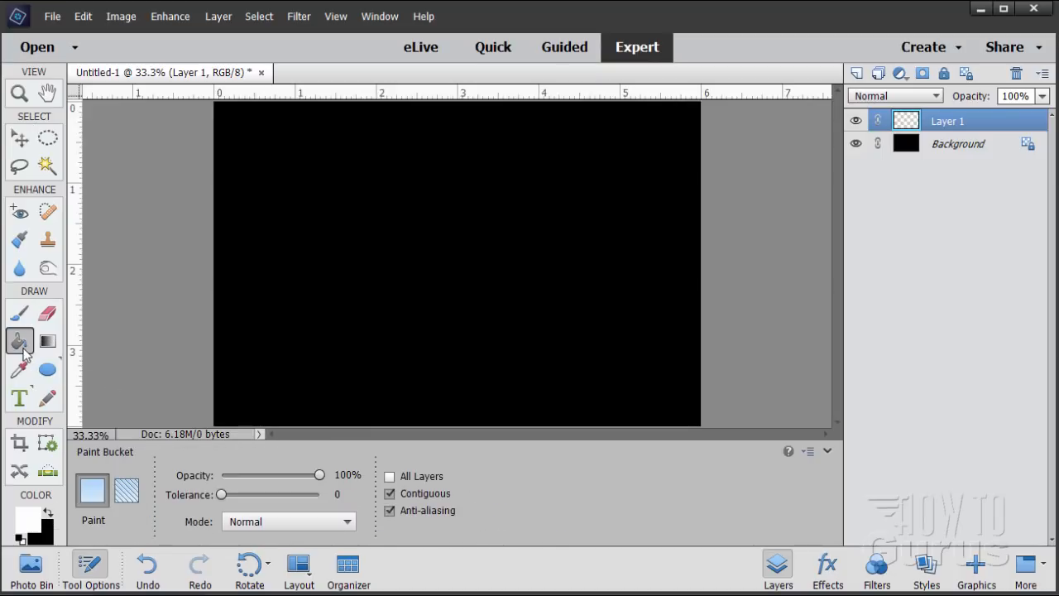
{"action": "left_click", "coordinate": [492, 242]}
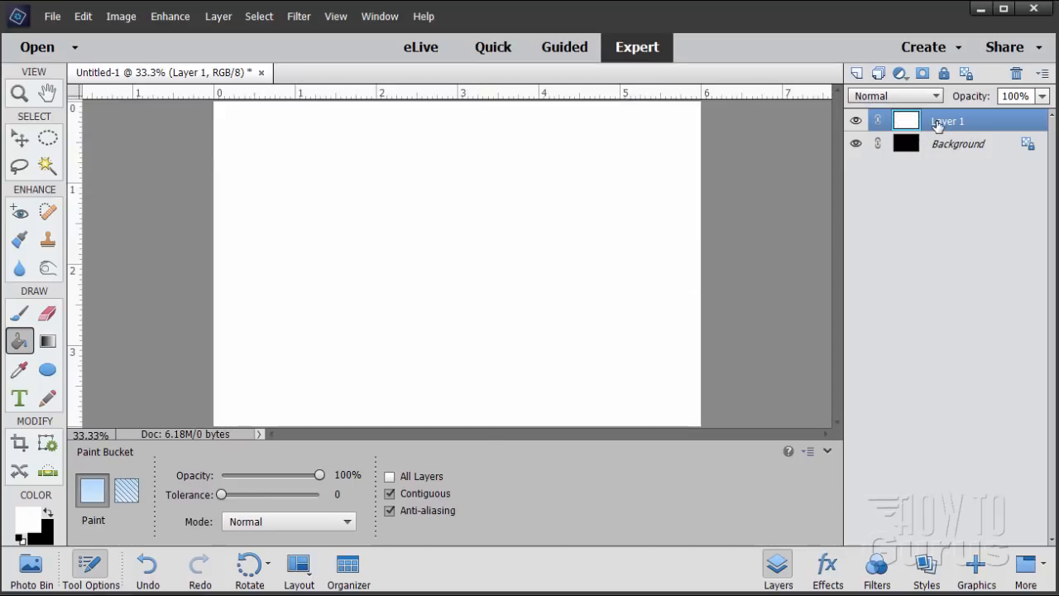
{"action": "left_click", "coordinate": [25, 139]}
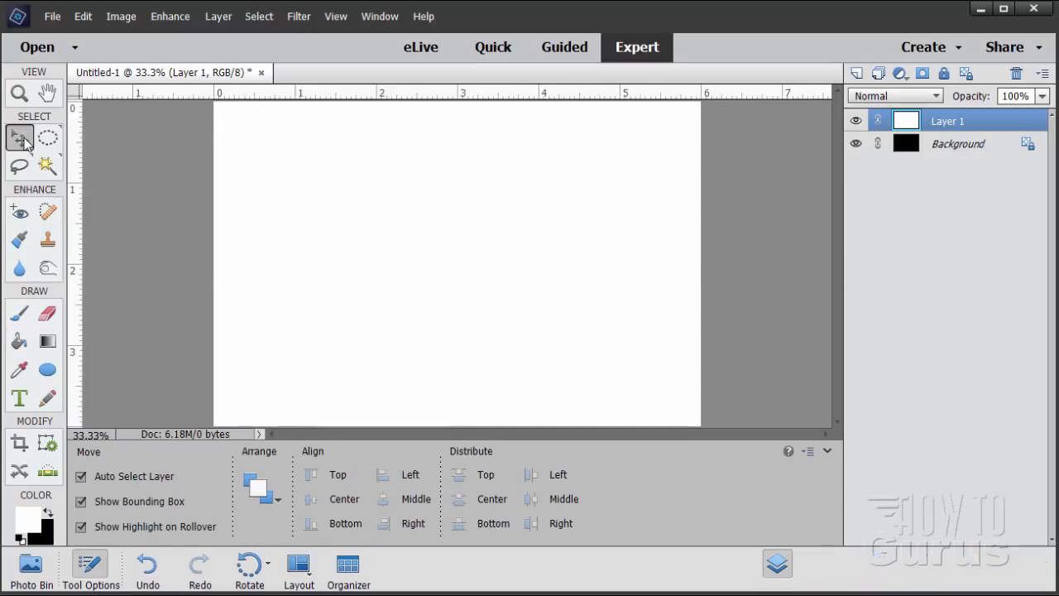
Apply the Halftone Pattern sketch filter to the white layer with size 3, contrast 50 and the Line pattern type.
{"action": "left_click", "coordinate": [299, 17]}
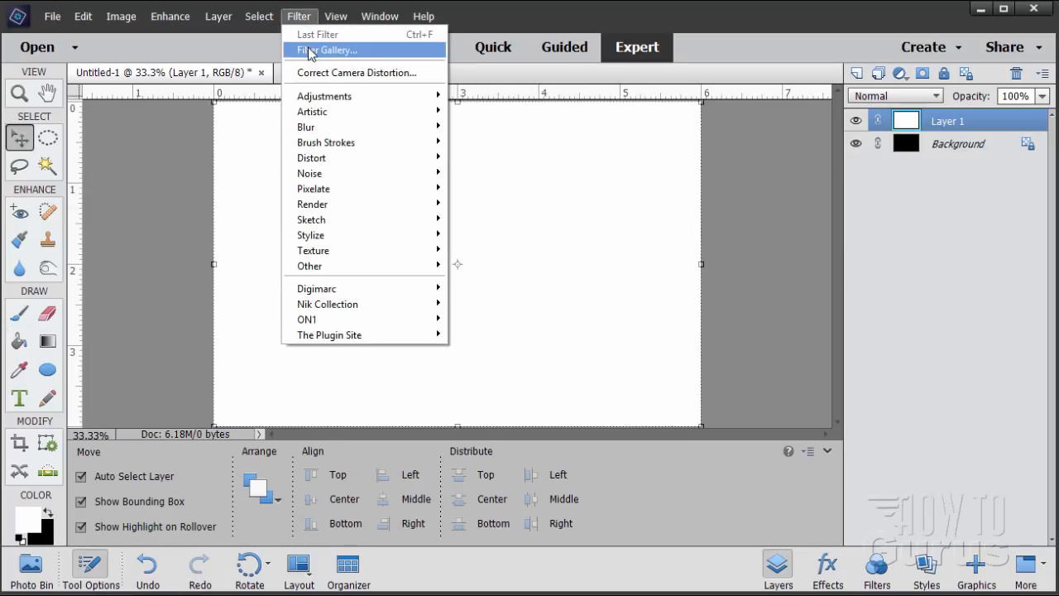
{"action": "left_click", "coordinate": [307, 50]}
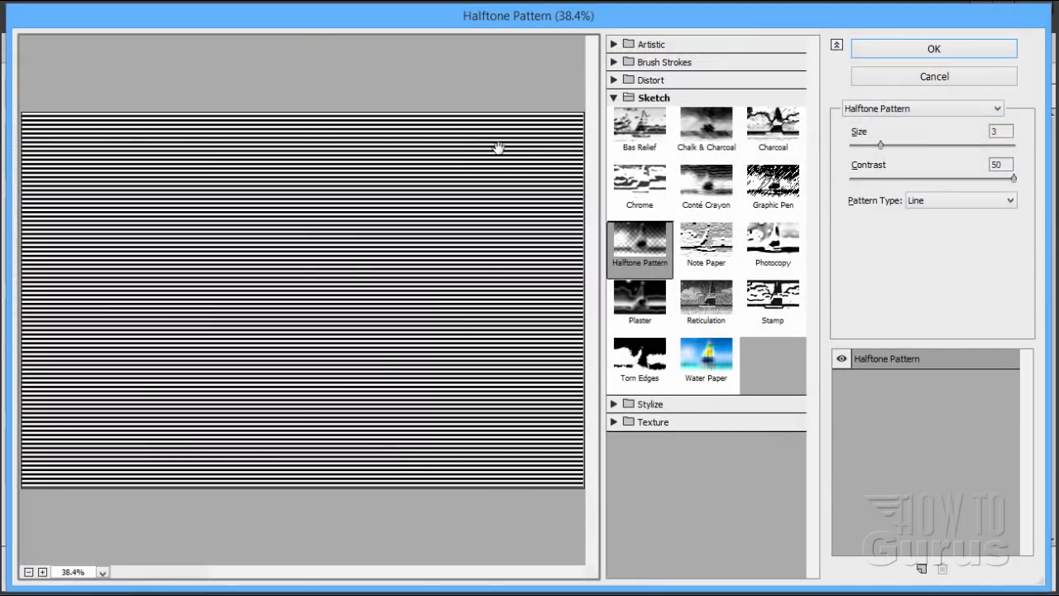
{"action": "left_click", "coordinate": [613, 98]}
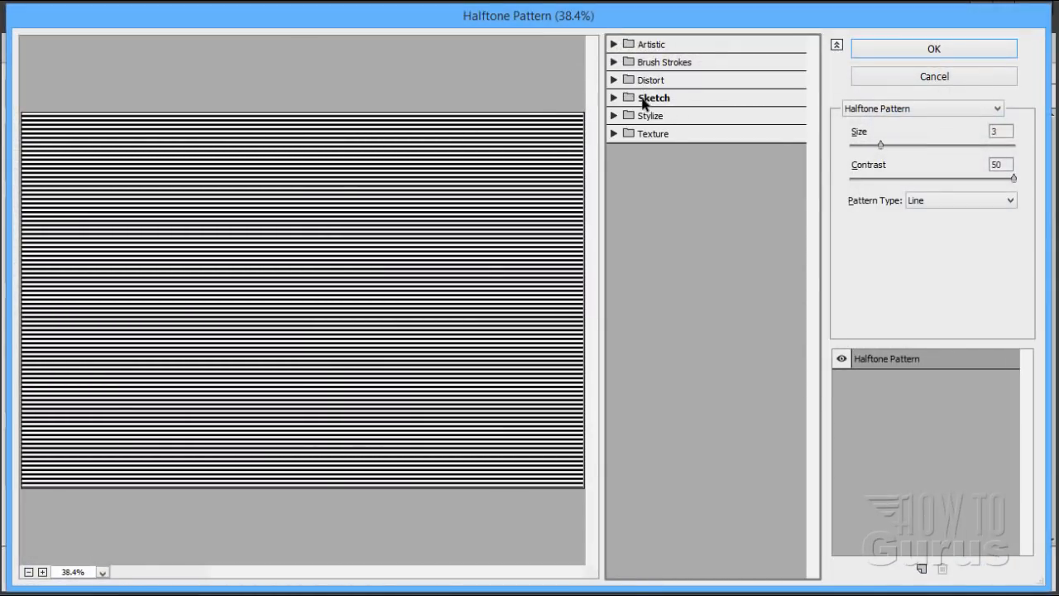
{"action": "left_click", "coordinate": [644, 98]}
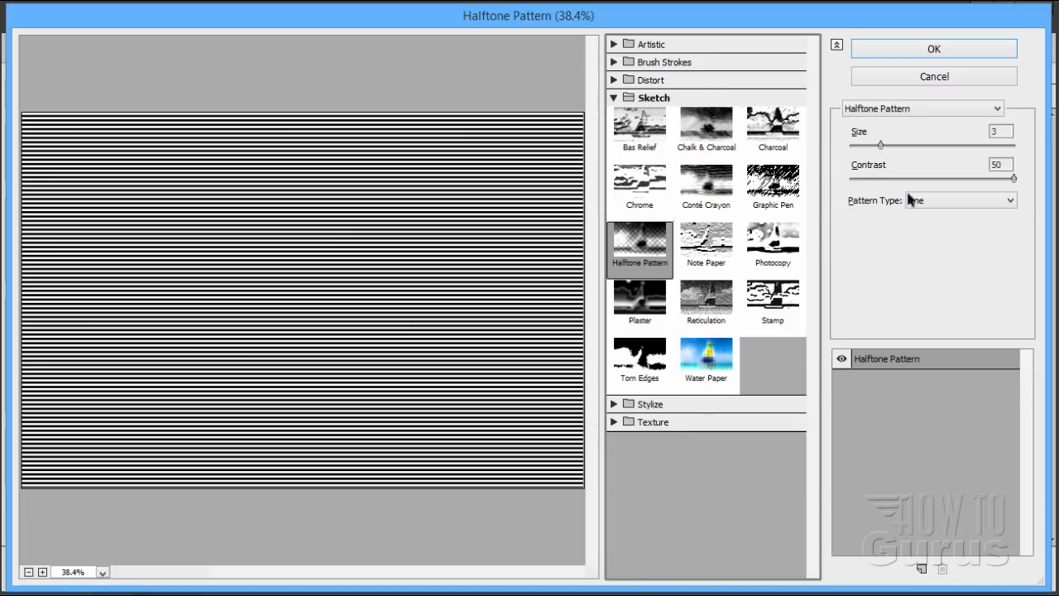
{"action": "left_click", "coordinate": [933, 200]}
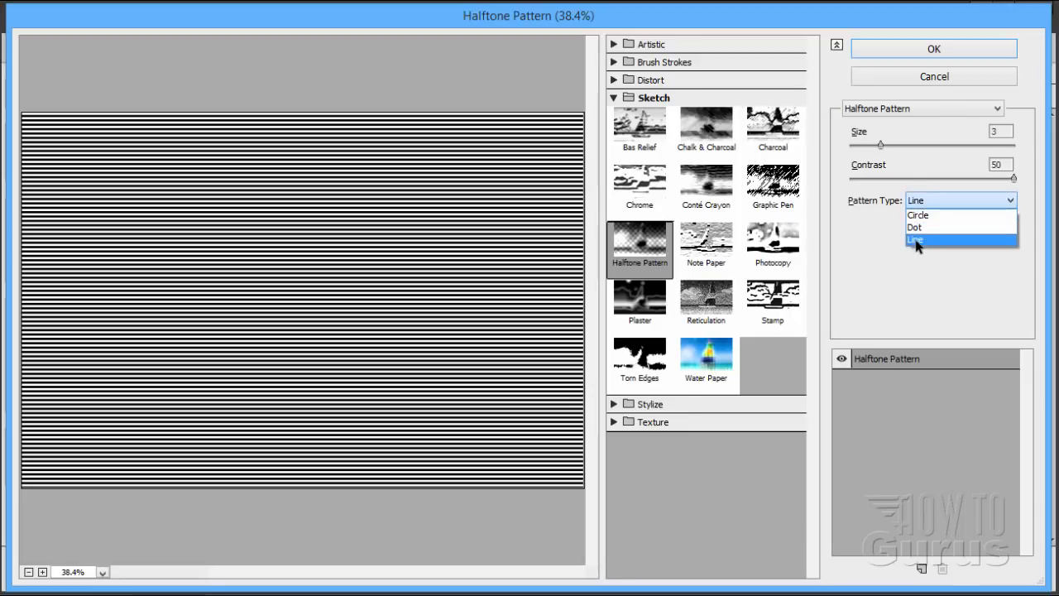
{"action": "left_click", "coordinate": [915, 239]}
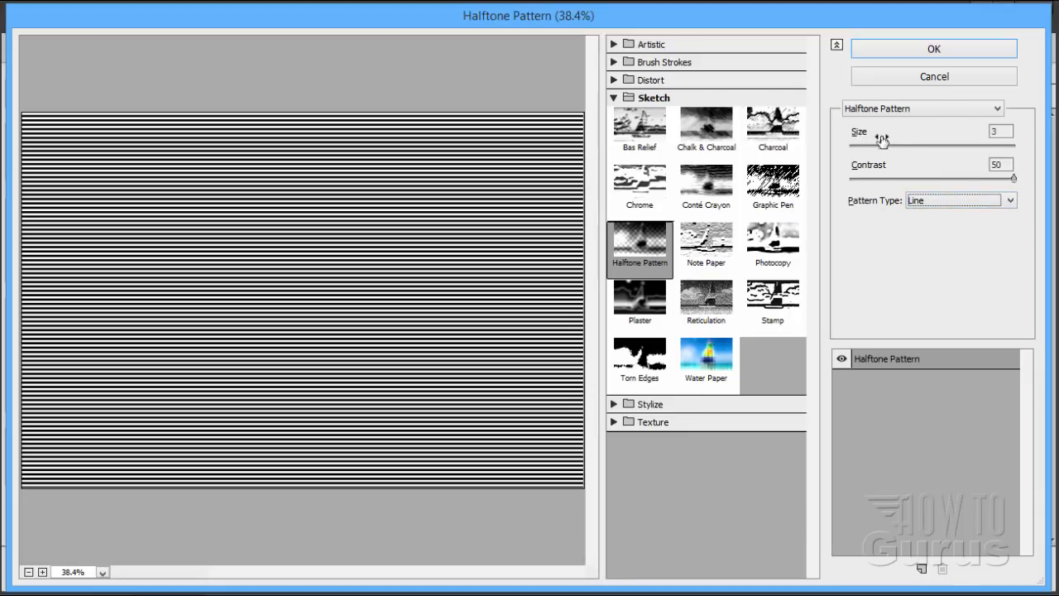
{"action": "double_click", "coordinate": [999, 131]}
{"action": "left_click", "coordinate": [943, 50]}
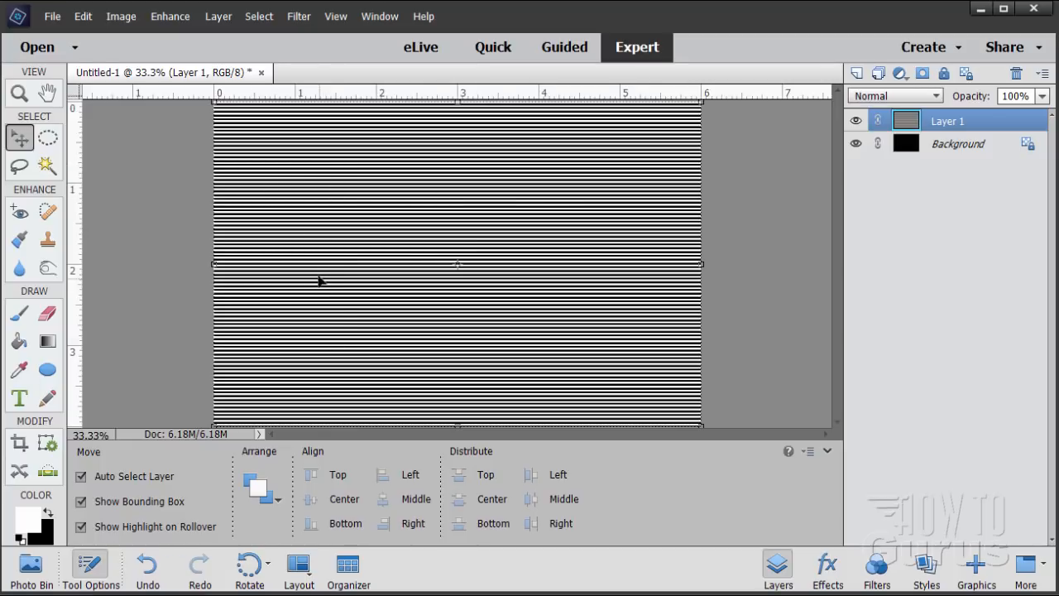
Select all black stripes on Layer 1 with the Magic Wand at tolerance 15 and Contiguous off, and cut them out.
{"action": "left_click", "coordinate": [23, 98]}
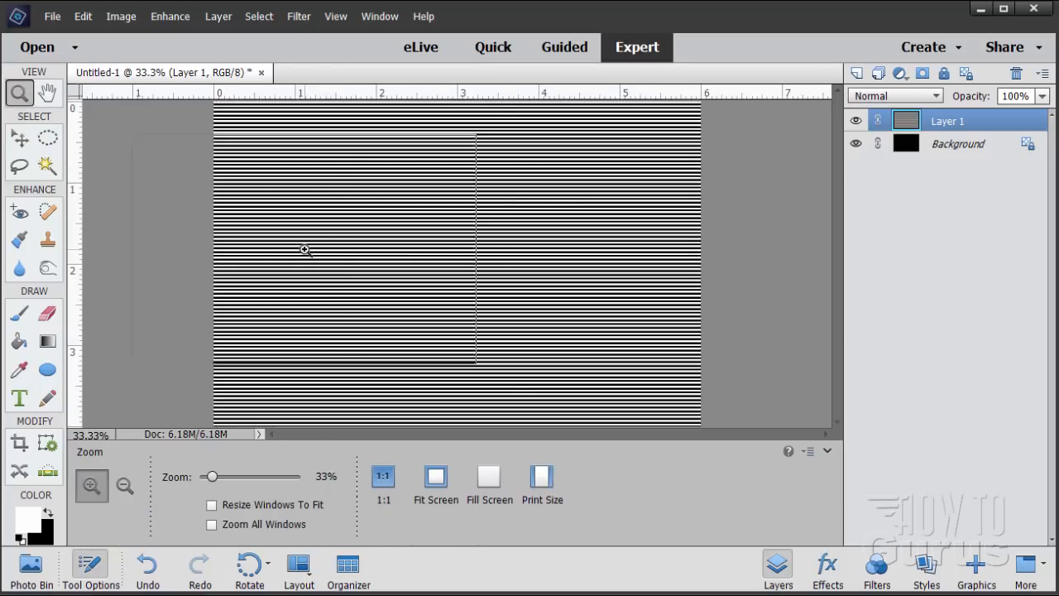
{"action": "left_click", "coordinate": [303, 250]}
{"action": "left_click", "coordinate": [303, 250]}
{"action": "left_click", "coordinate": [303, 249]}
{"action": "left_click", "coordinate": [303, 248]}
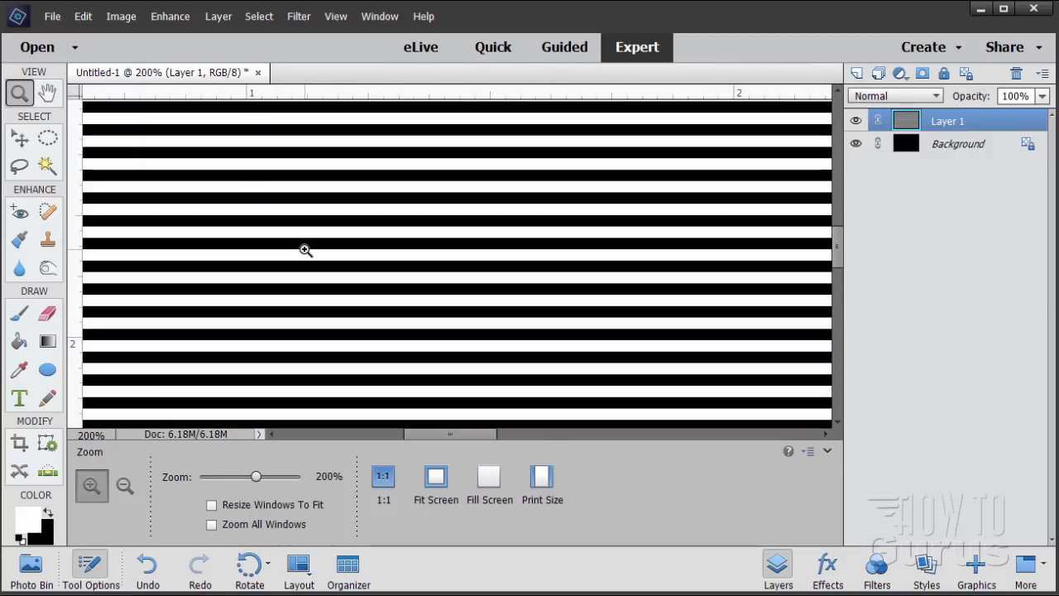
{"action": "left_click", "coordinate": [20, 139]}
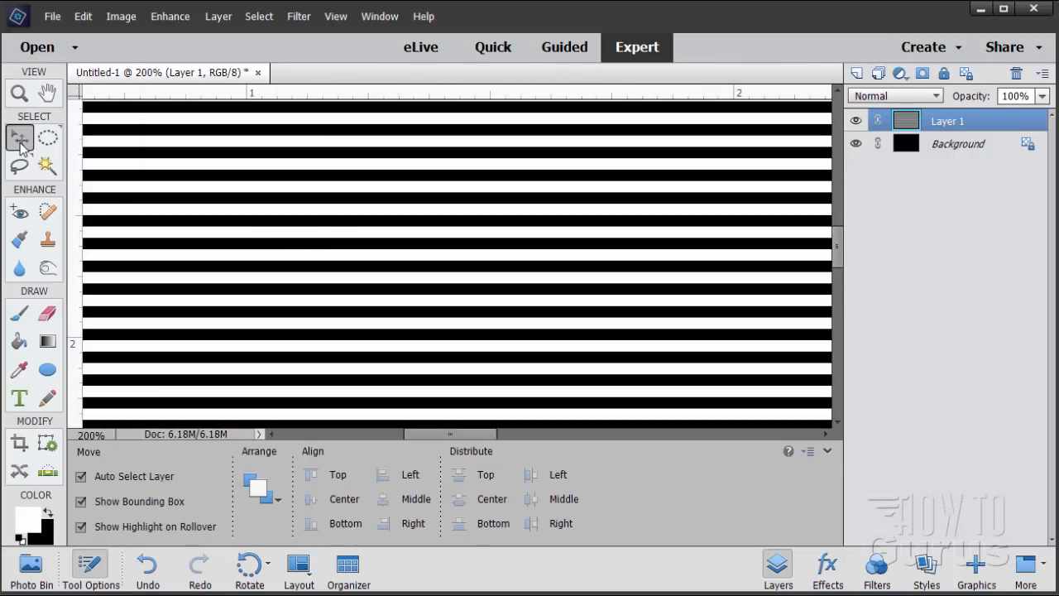
{"action": "left_click", "coordinate": [47, 166]}
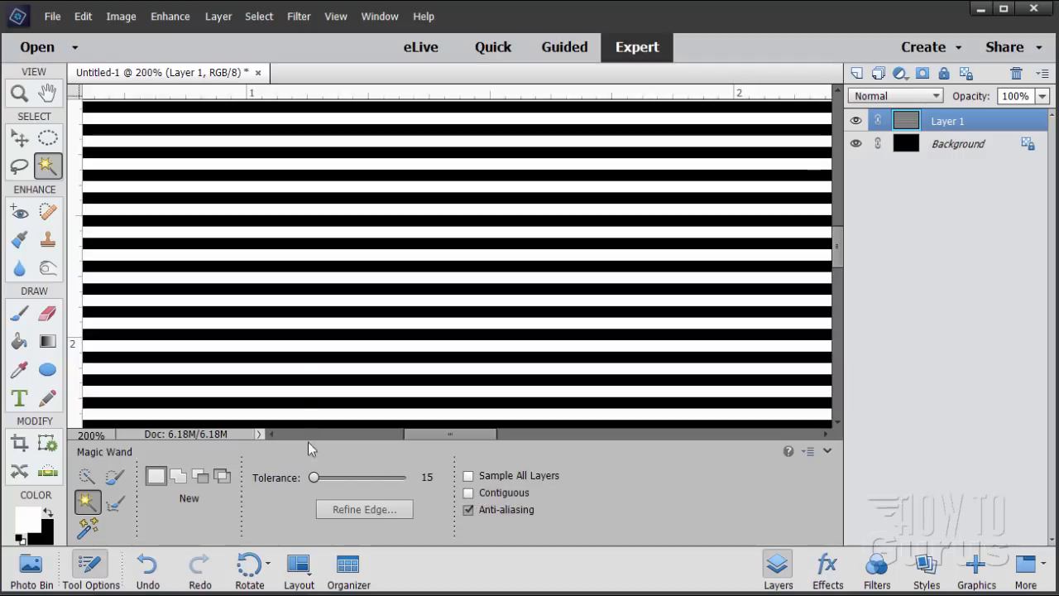
{"action": "left_click", "coordinate": [344, 295]}
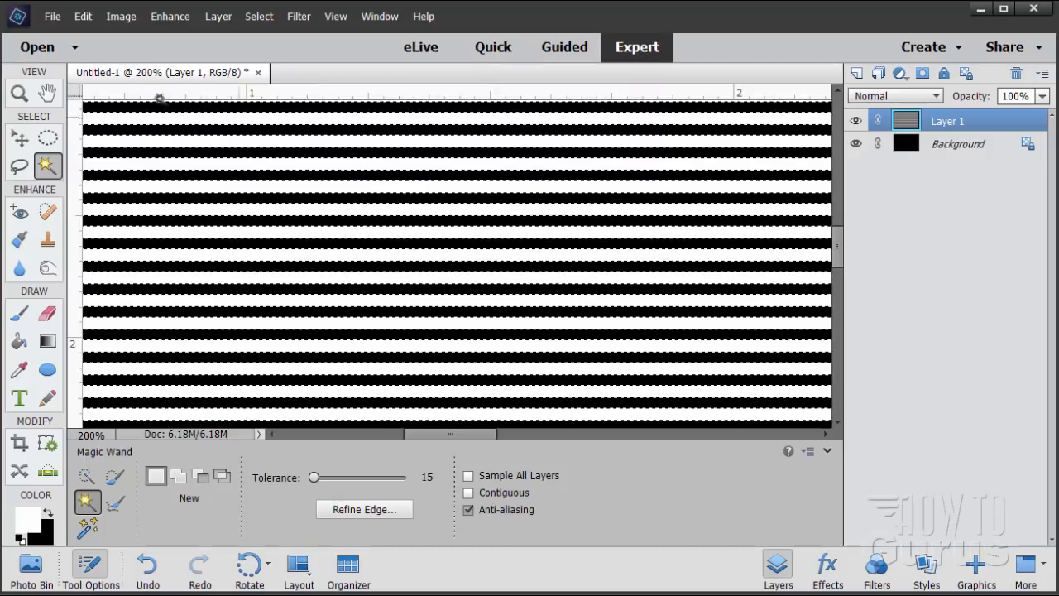
{"action": "left_click", "coordinate": [83, 18]}
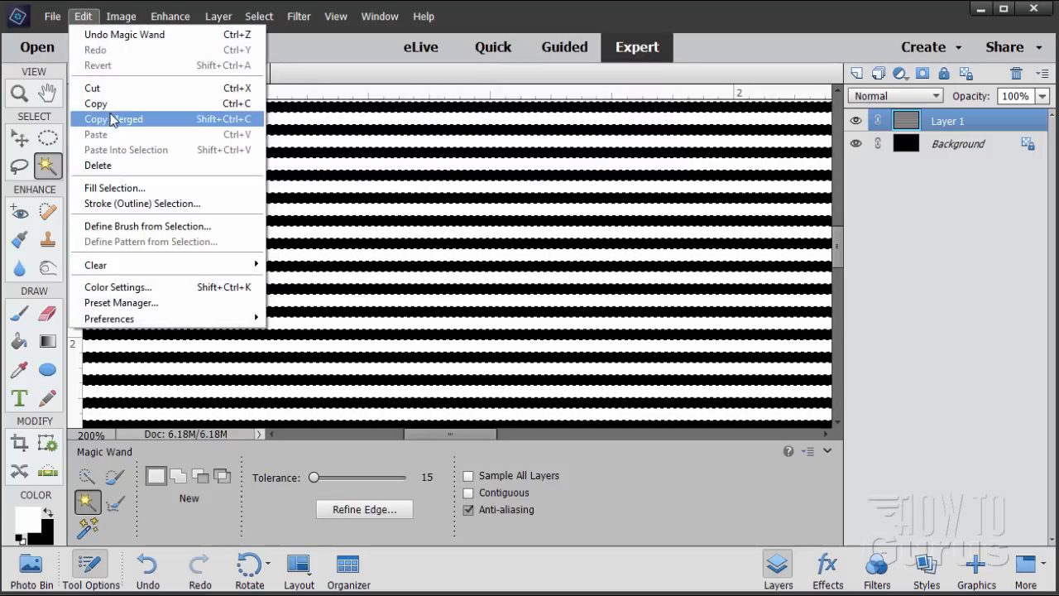
{"action": "left_click", "coordinate": [93, 88]}
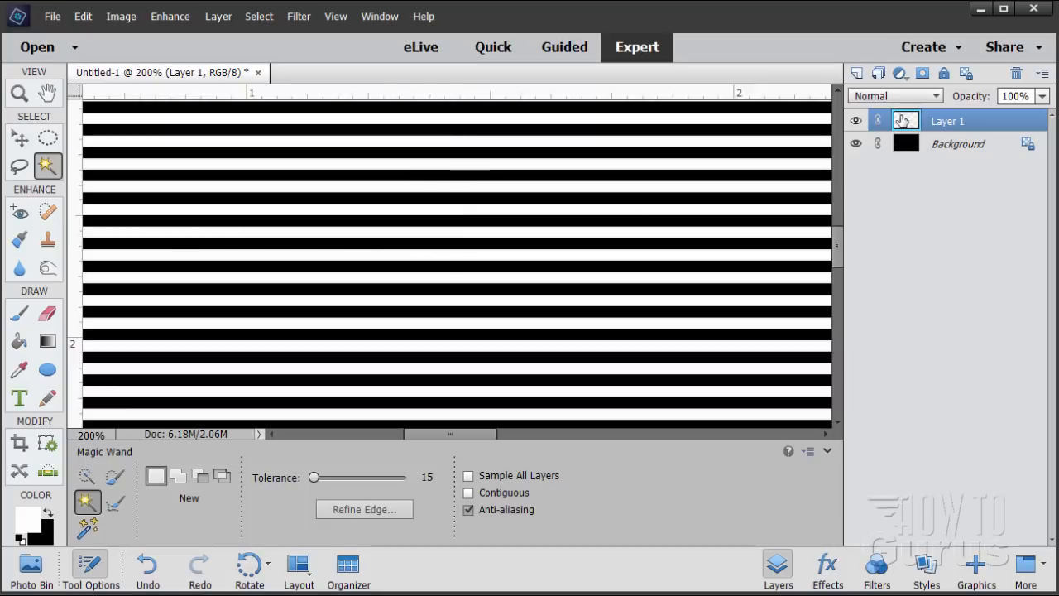
Toggle the Background layer's visibility off and on to check the transparent gaps between the white stripes.
{"action": "left_click", "coordinate": [856, 144]}
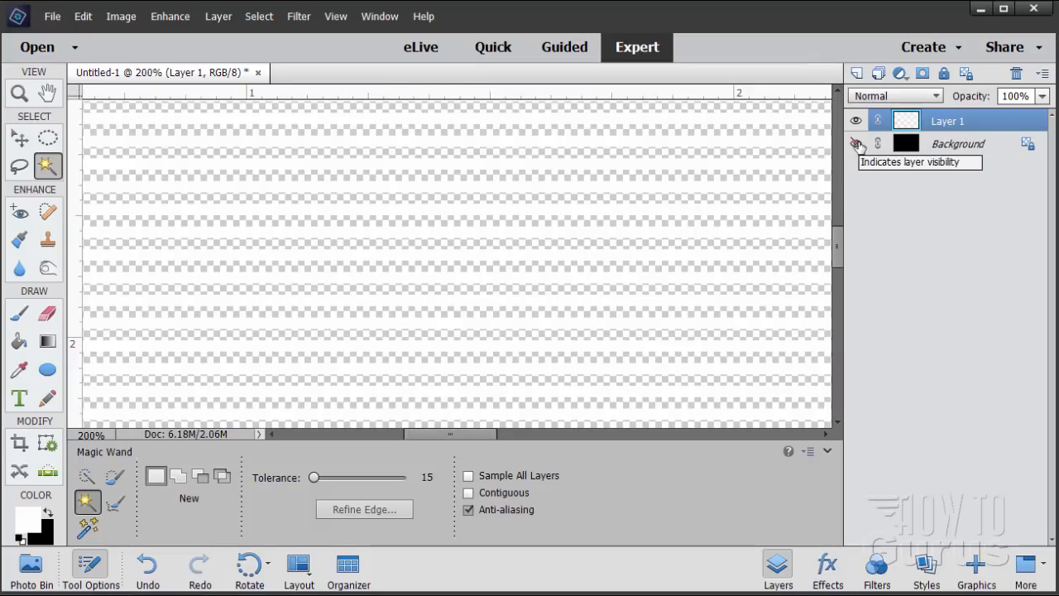
{"action": "left_click", "coordinate": [856, 144]}
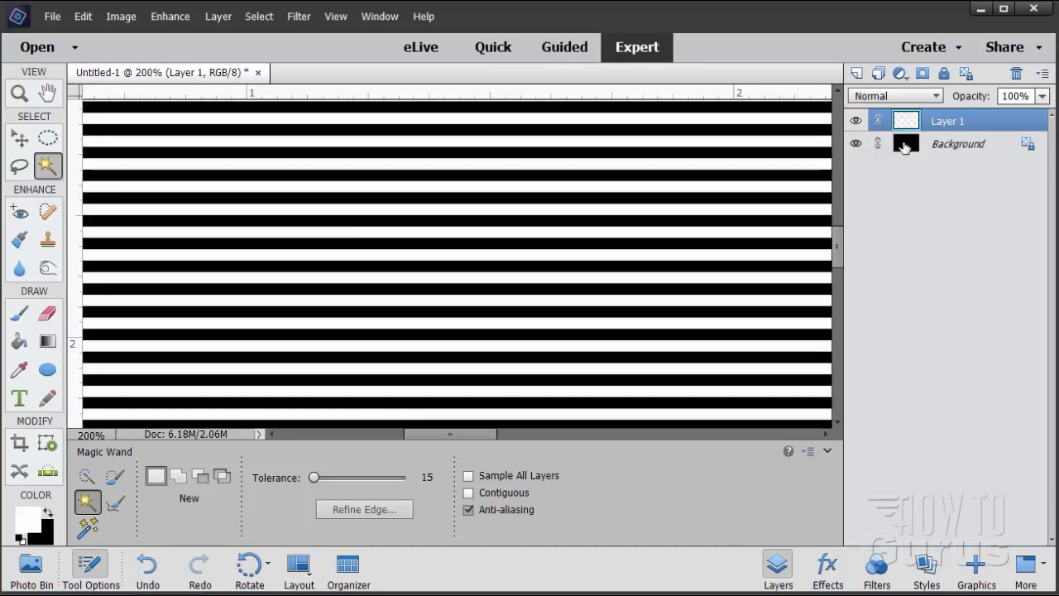
{"action": "left_click", "coordinate": [857, 145]}
{"action": "left_click", "coordinate": [857, 145]}
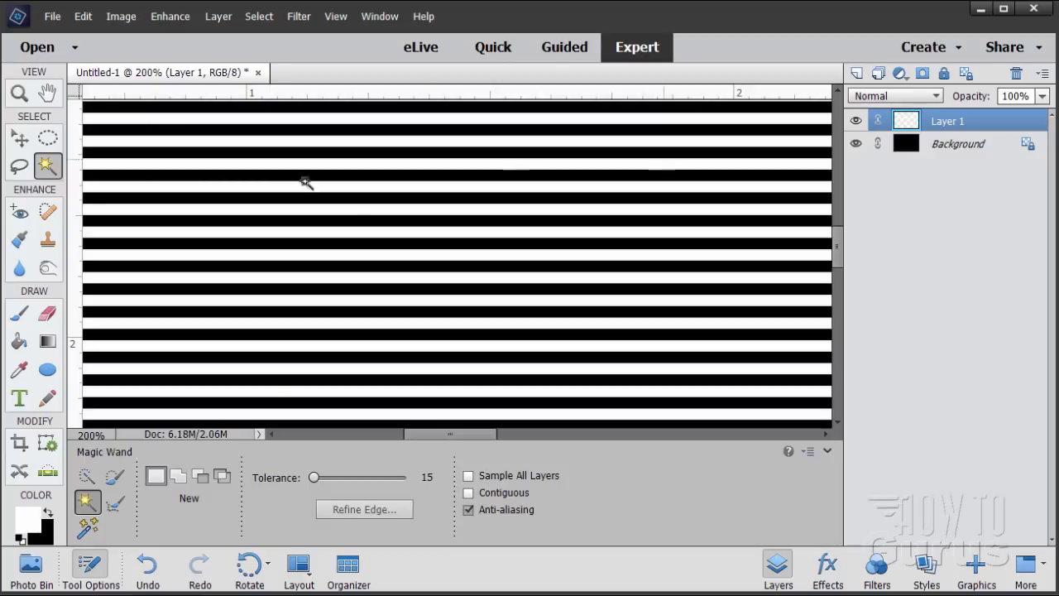
Fit the striped image on screen and copy the portrait photo's Background into it as a new layer above Layer 1.
{"action": "left_click", "coordinate": [19, 93]}
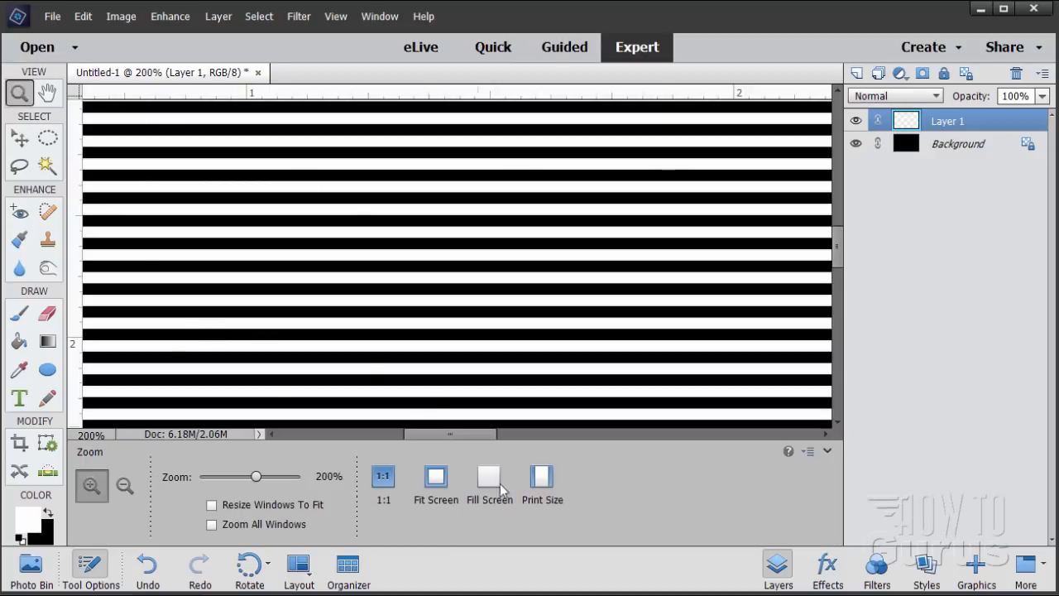
{"action": "left_click", "coordinate": [435, 480]}
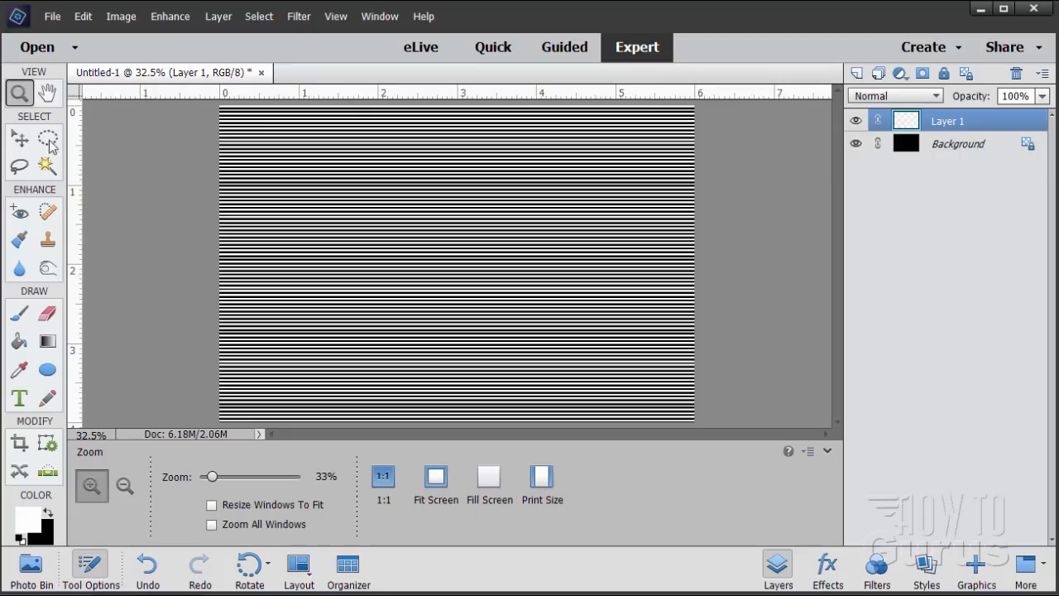
{"action": "left_click", "coordinate": [21, 141]}
{"action": "left_click", "coordinate": [30, 566]}
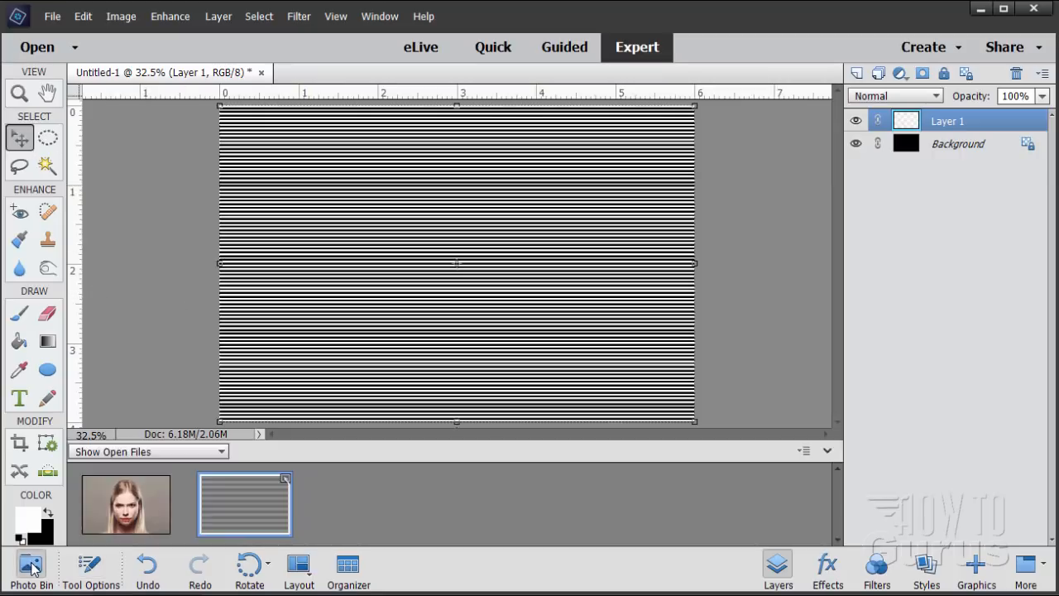
{"action": "double_click", "coordinate": [129, 506]}
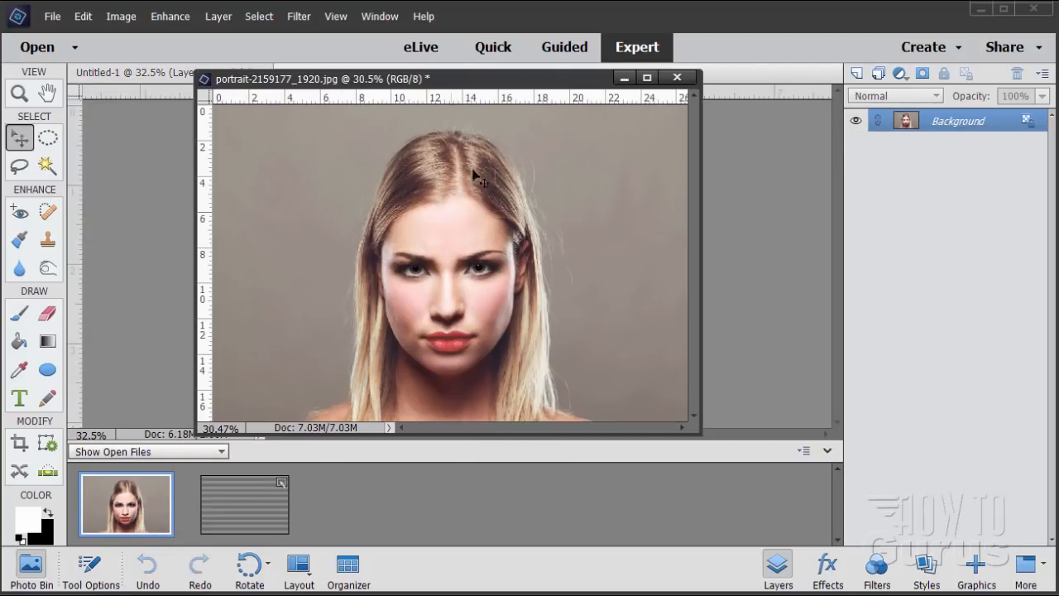
{"action": "left_click_drag", "start_coordinate": [460, 86], "coordinate": [776, 214]}
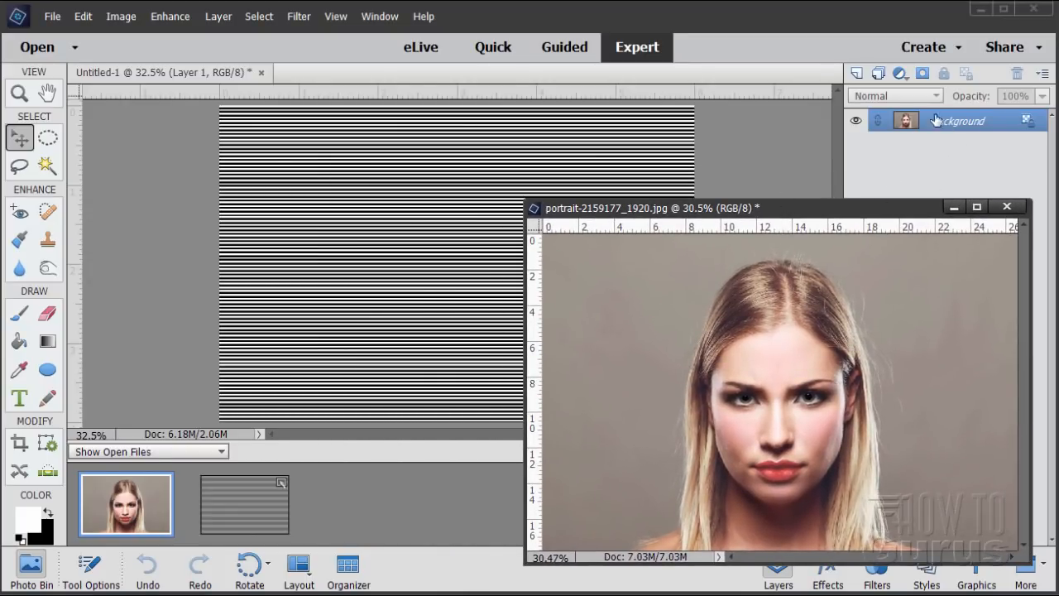
{"action": "left_click_drag", "start_coordinate": [918, 122], "coordinate": [450, 178]}
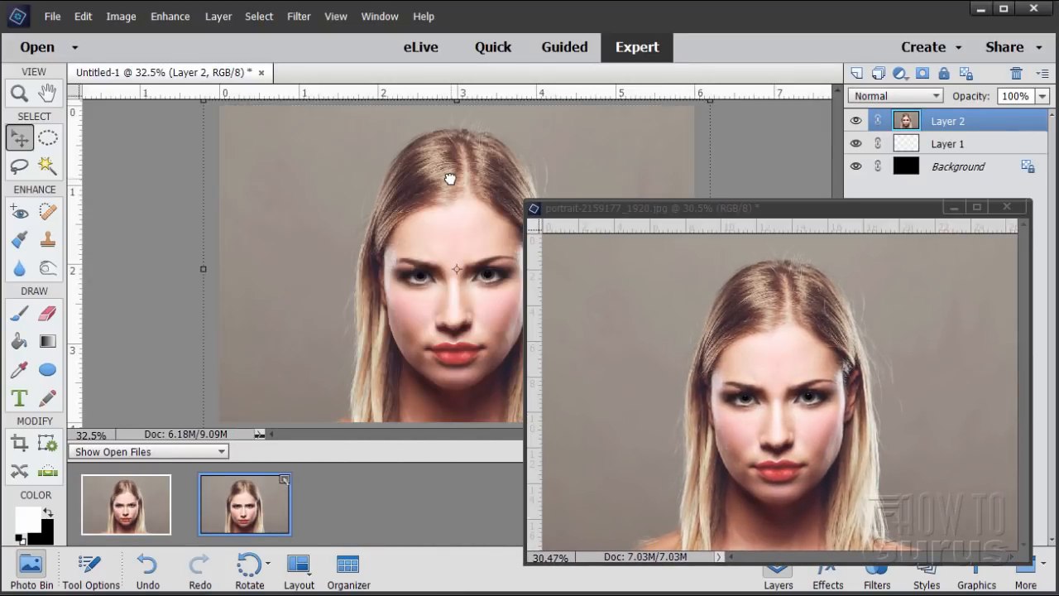
Close the original portrait file and move the portrait layer up until its lower edge meets the canvas's lower edge.
{"action": "left_click", "coordinate": [1006, 206]}
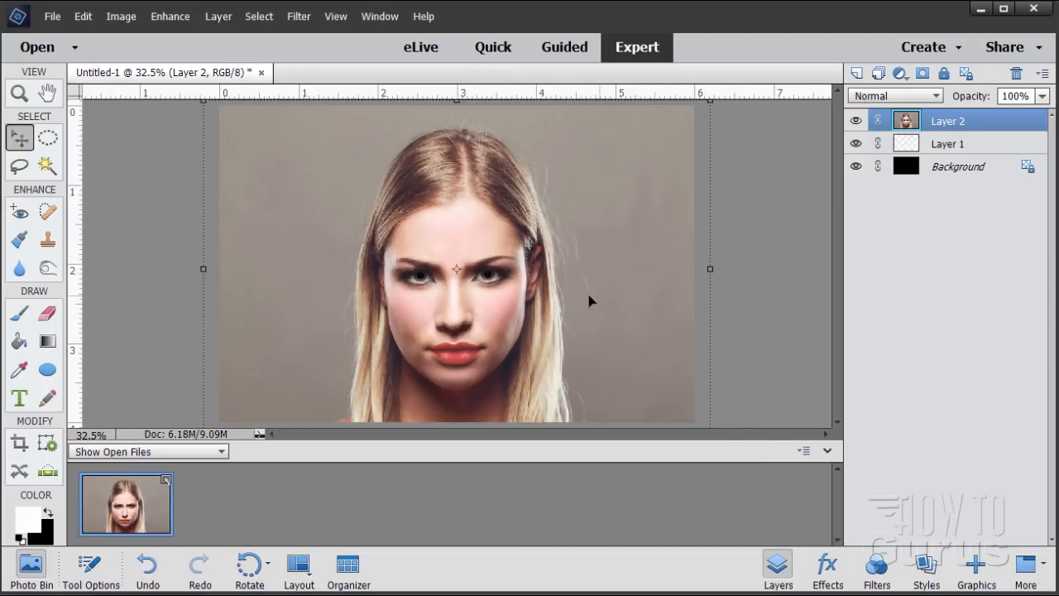
{"action": "left_click_drag", "start_coordinate": [551, 320], "coordinate": [544, 305]}
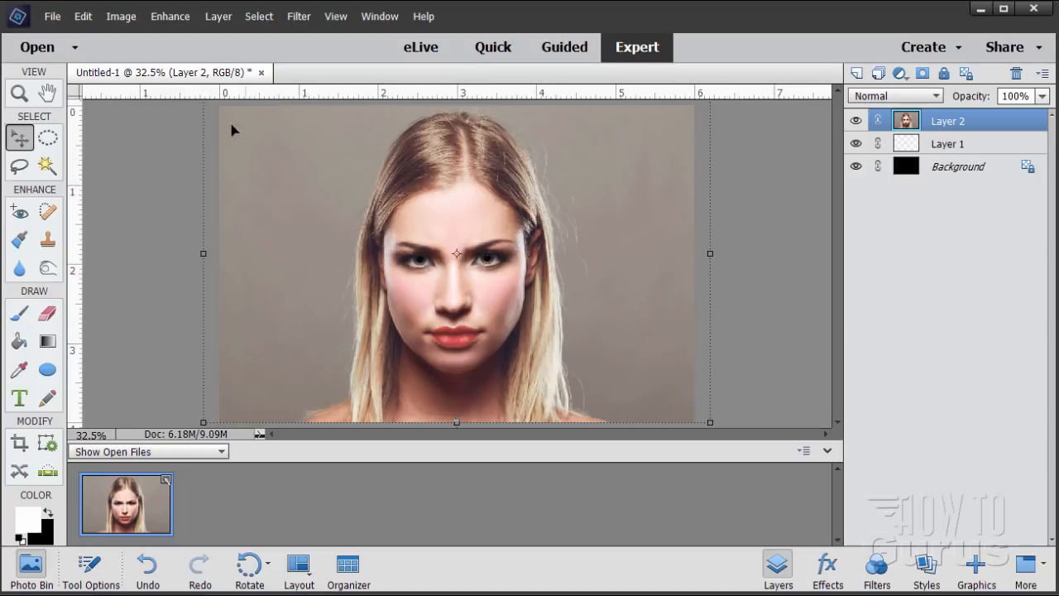
{"action": "key", "text": "v"}
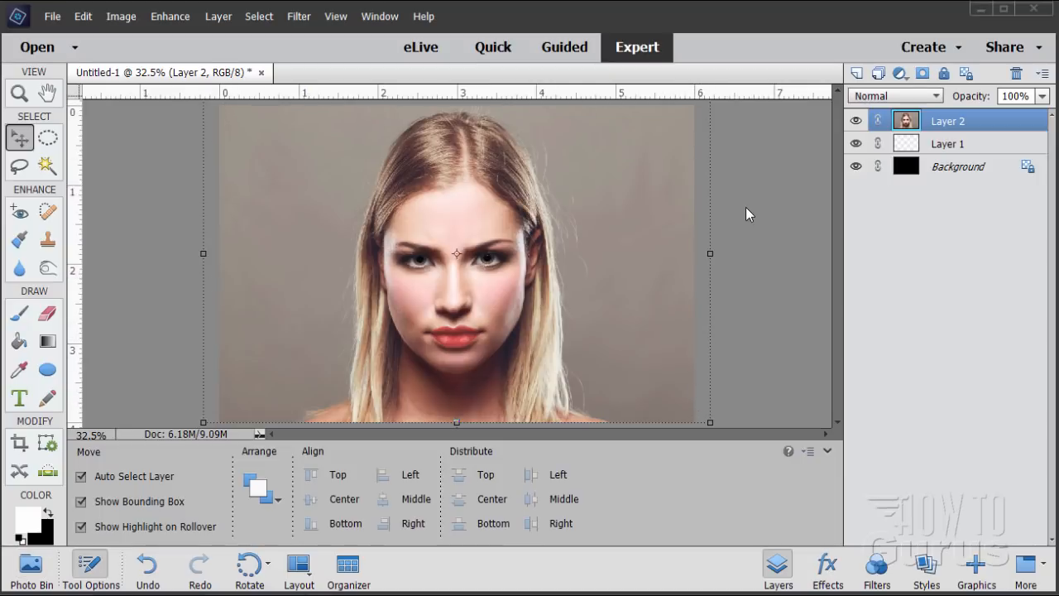
Hide Layer 2 and Layer 1 and make the black Background the active layer.
{"action": "left_click", "coordinate": [855, 121]}
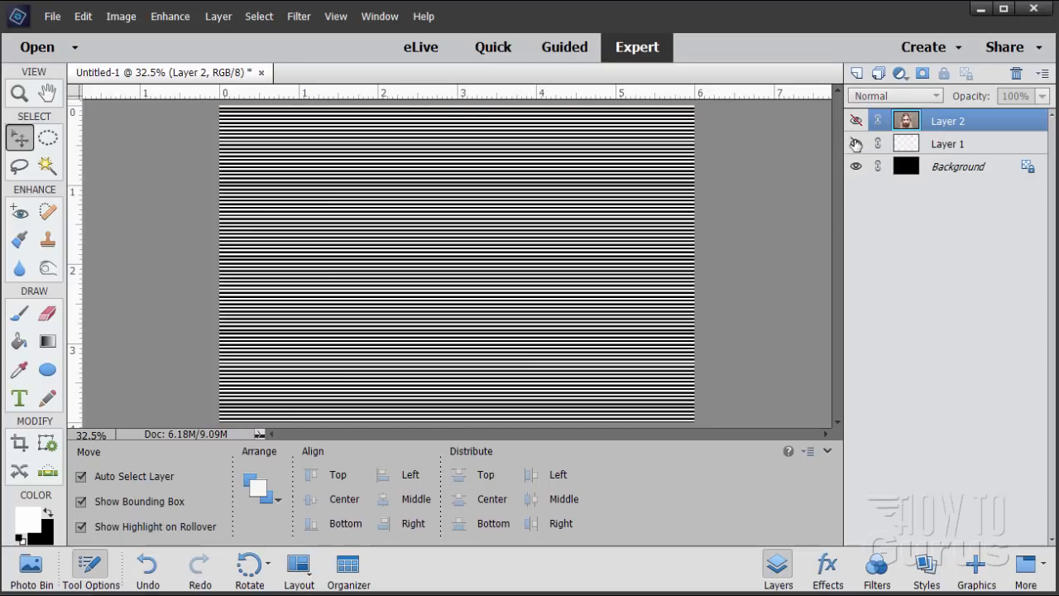
{"action": "left_click", "coordinate": [855, 143]}
{"action": "left_click", "coordinate": [911, 172]}
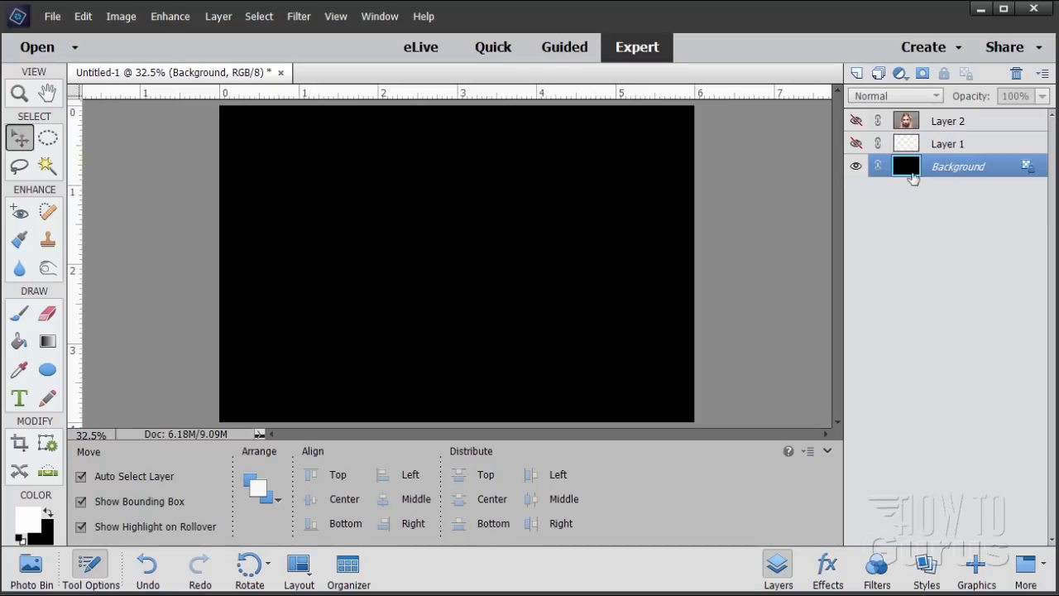
Crop the image with No Restriction to exactly the full canvas edges, trimming the portrait's overhang.
{"action": "left_click", "coordinate": [19, 443]}
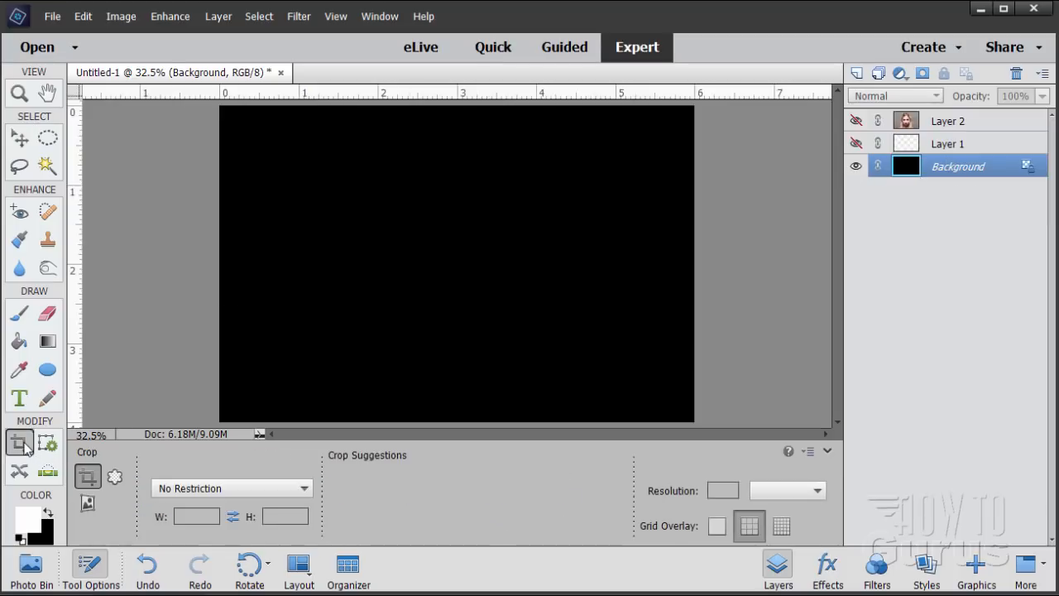
{"action": "left_click", "coordinate": [195, 491]}
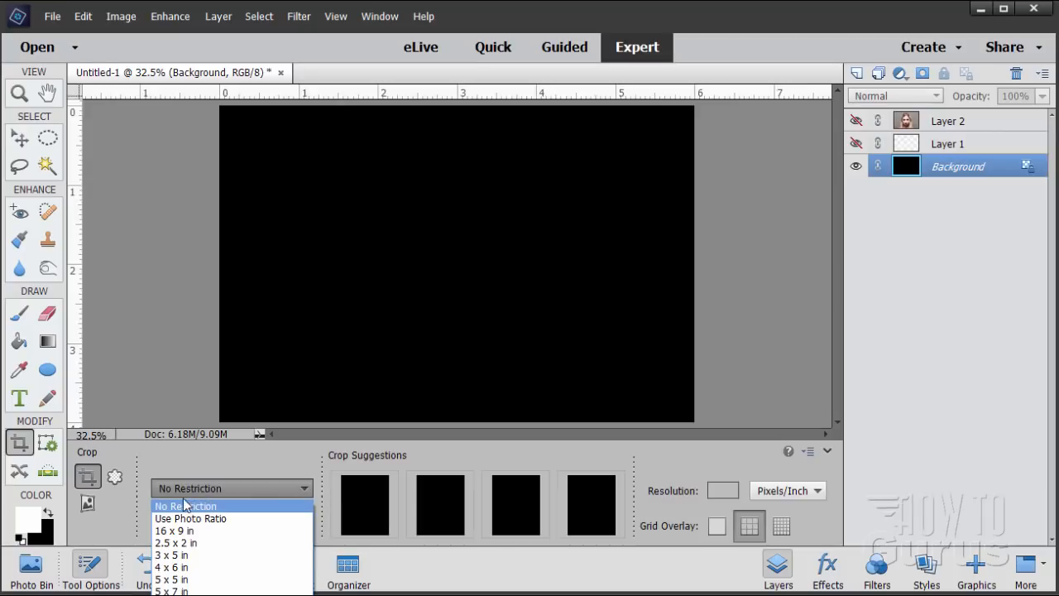
{"action": "left_click", "coordinate": [206, 491]}
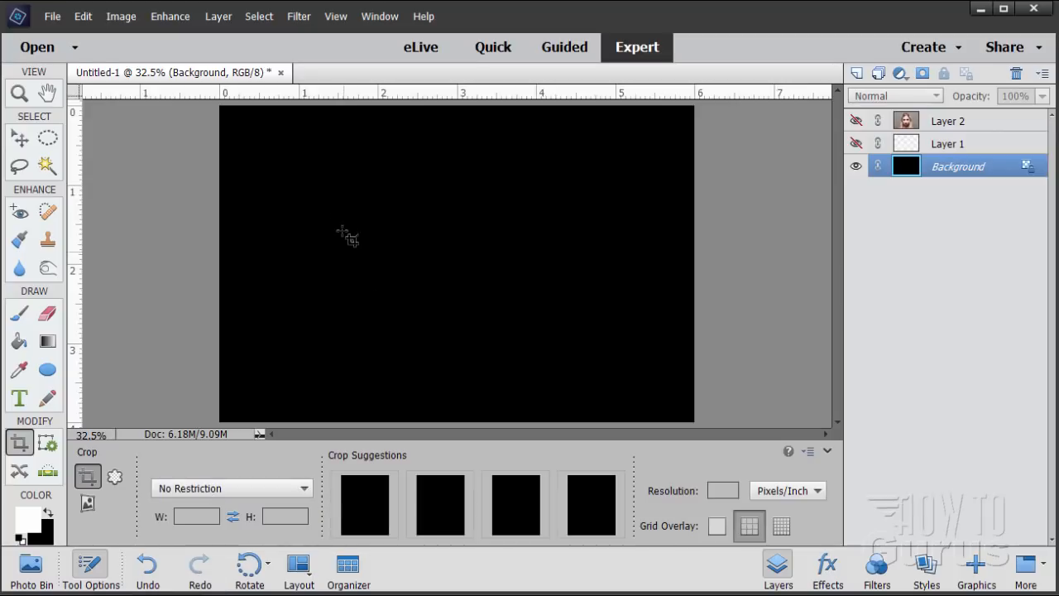
{"action": "left_click_drag", "start_coordinate": [337, 205], "coordinate": [448, 289]}
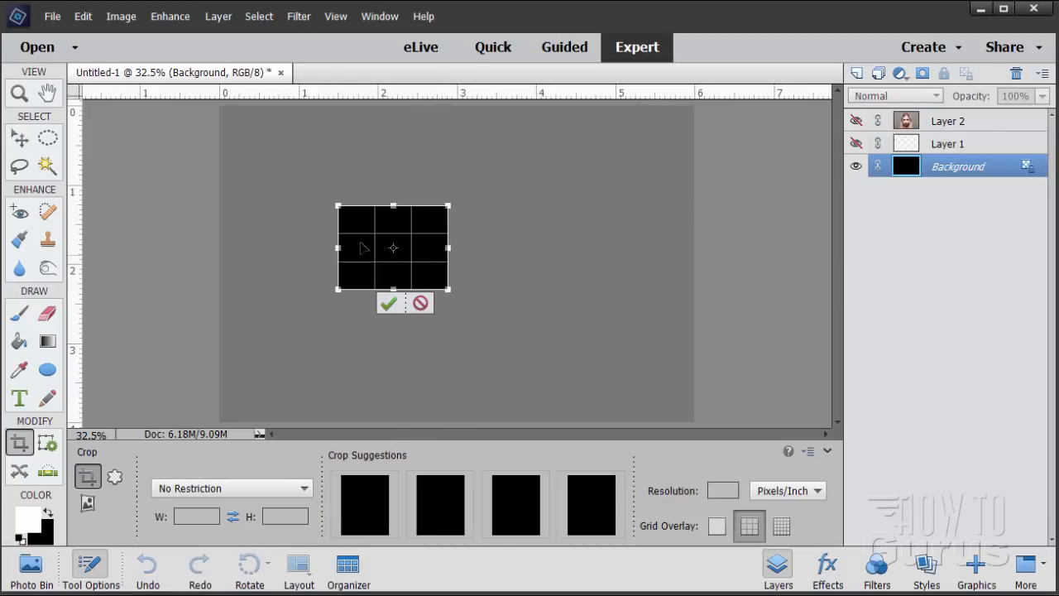
{"action": "left_click_drag", "start_coordinate": [337, 248], "coordinate": [220, 250]}
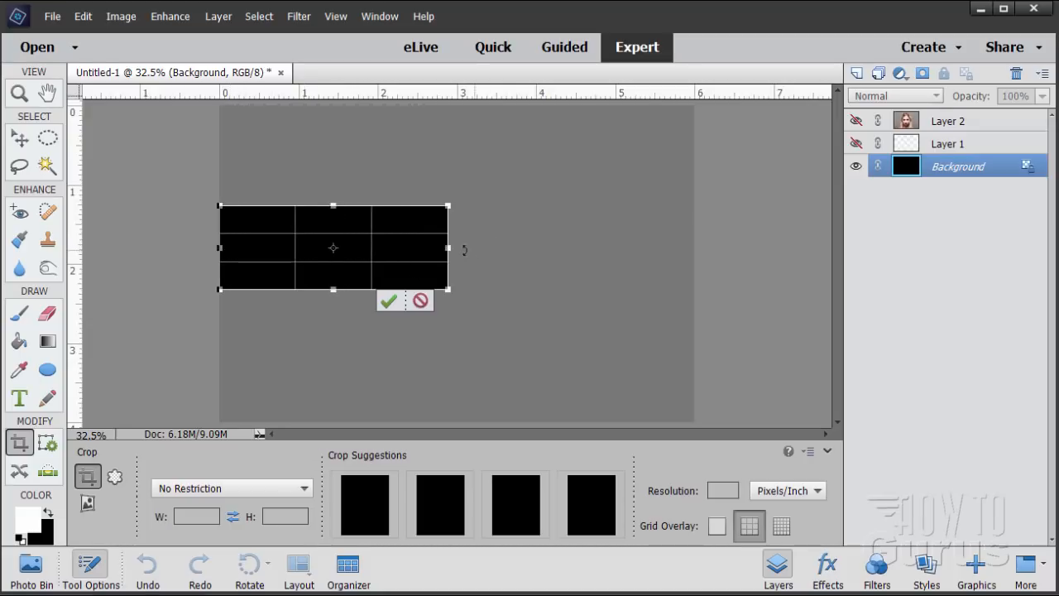
{"action": "left_click_drag", "start_coordinate": [448, 247], "coordinate": [694, 246]}
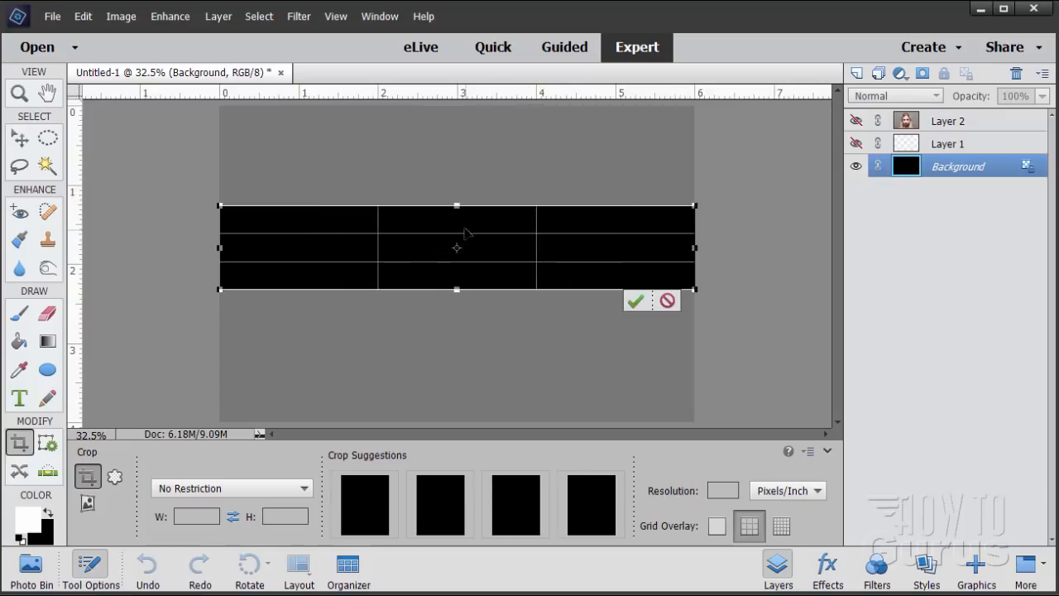
{"action": "left_click_drag", "start_coordinate": [455, 205], "coordinate": [444, 105]}
{"action": "left_click_drag", "start_coordinate": [457, 292], "coordinate": [462, 422]}
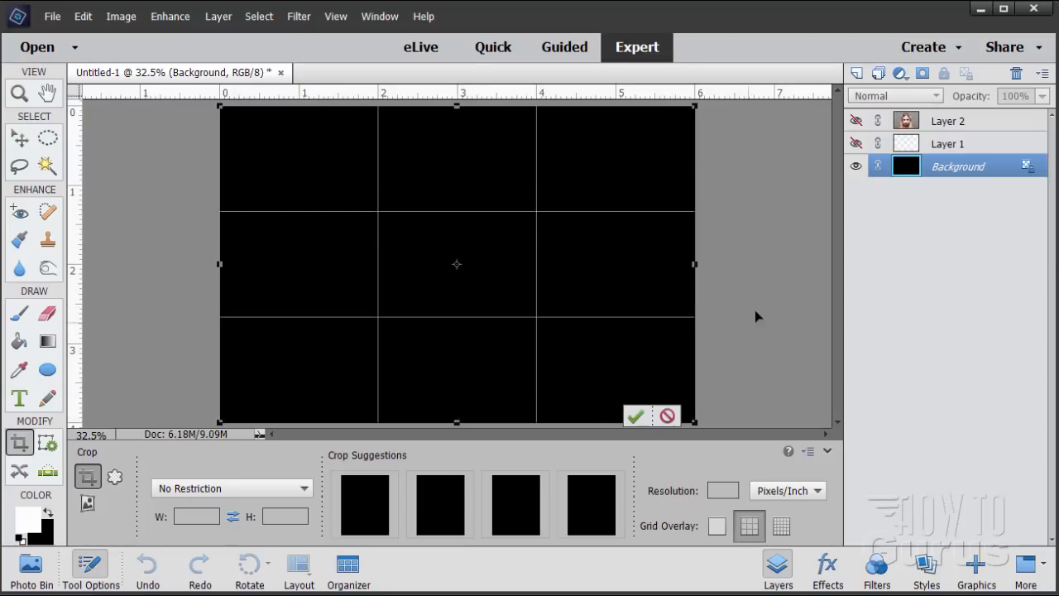
{"action": "left_click", "coordinate": [635, 415]}
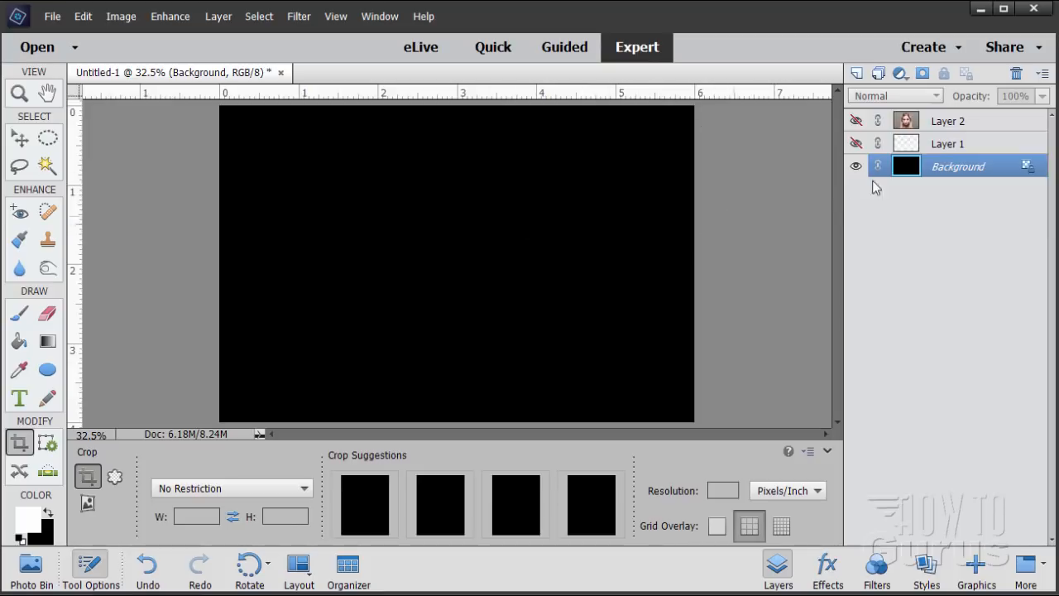
Show Layer 1 and Layer 2 again and duplicate the portrait on Layer 2.
{"action": "left_click", "coordinate": [856, 143]}
{"action": "left_click", "coordinate": [856, 121]}
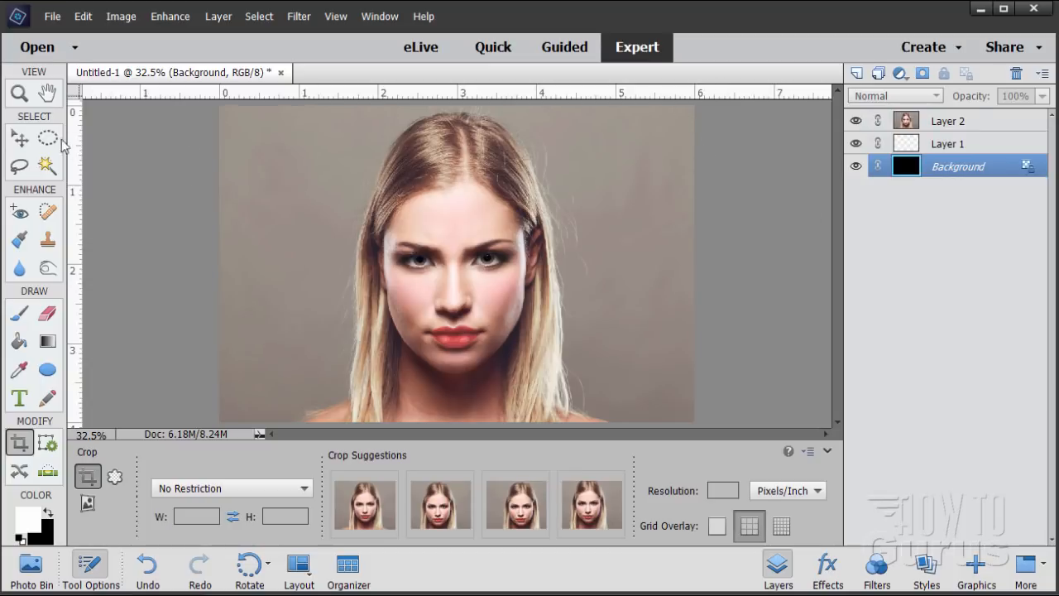
{"action": "left_click", "coordinate": [20, 138]}
{"action": "left_click", "coordinate": [904, 122]}
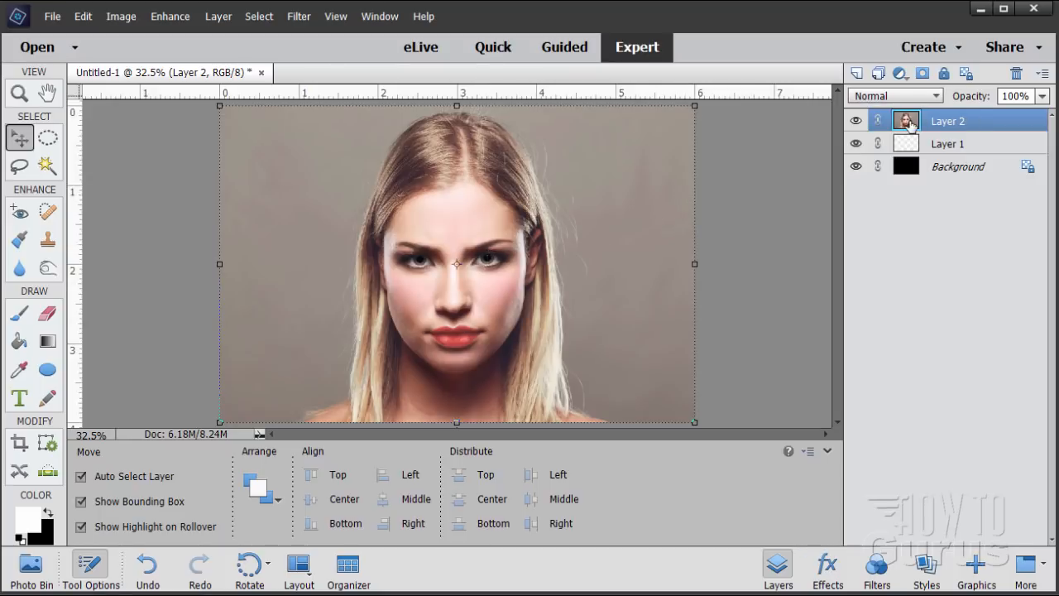
{"action": "left_click_drag", "start_coordinate": [908, 123], "coordinate": [856, 73]}
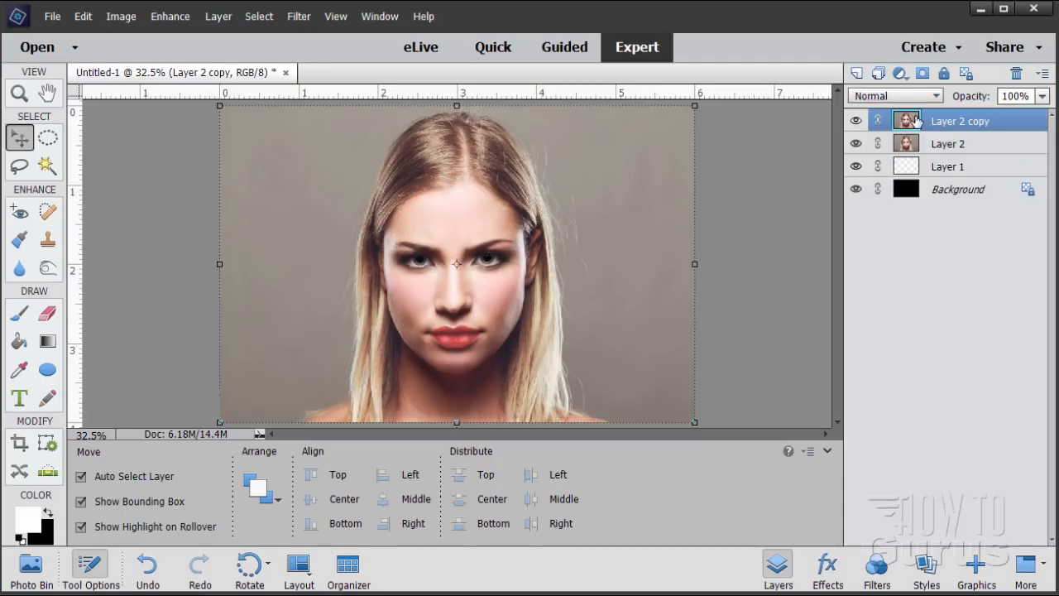
Convert Layer 2 copy to black and white with the Urban/Snapshots style after comparing it with the other styles.
{"action": "left_click", "coordinate": [169, 18]}
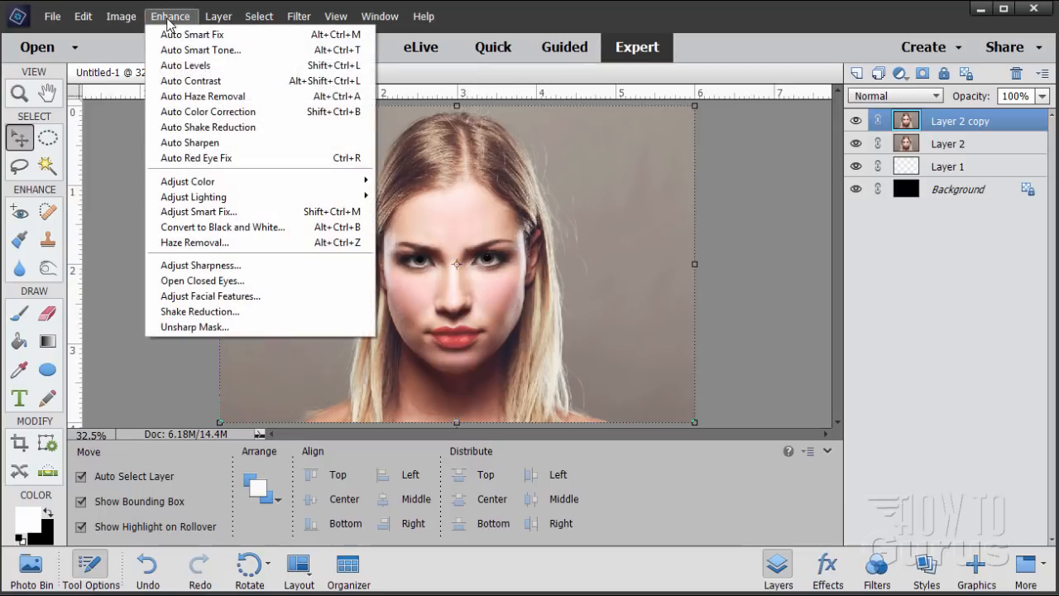
{"action": "left_click", "coordinate": [202, 226]}
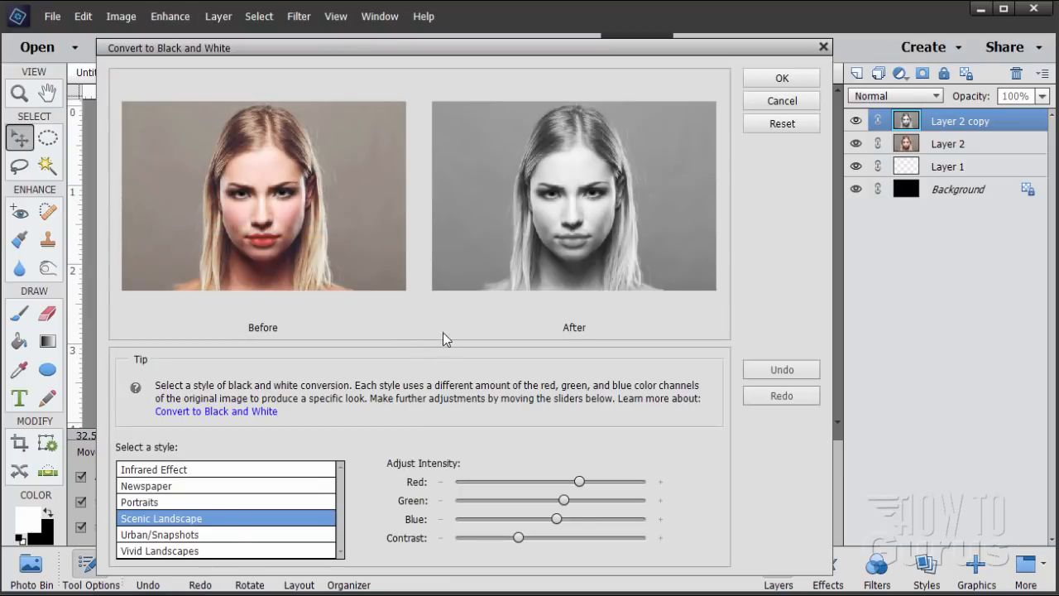
{"action": "left_click", "coordinate": [178, 469]}
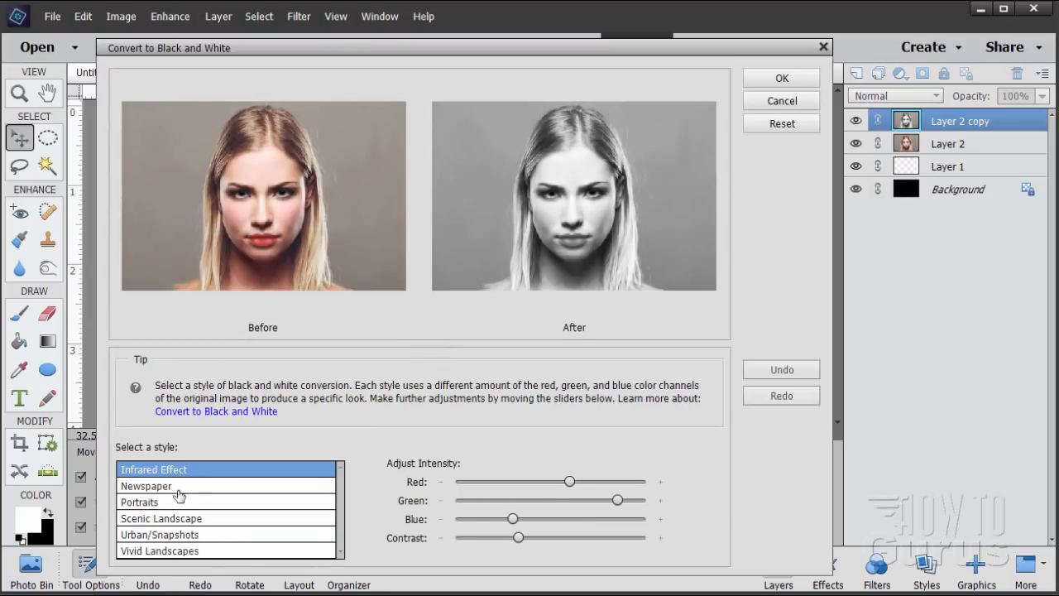
{"action": "left_click", "coordinate": [171, 488]}
{"action": "left_click", "coordinate": [163, 502]}
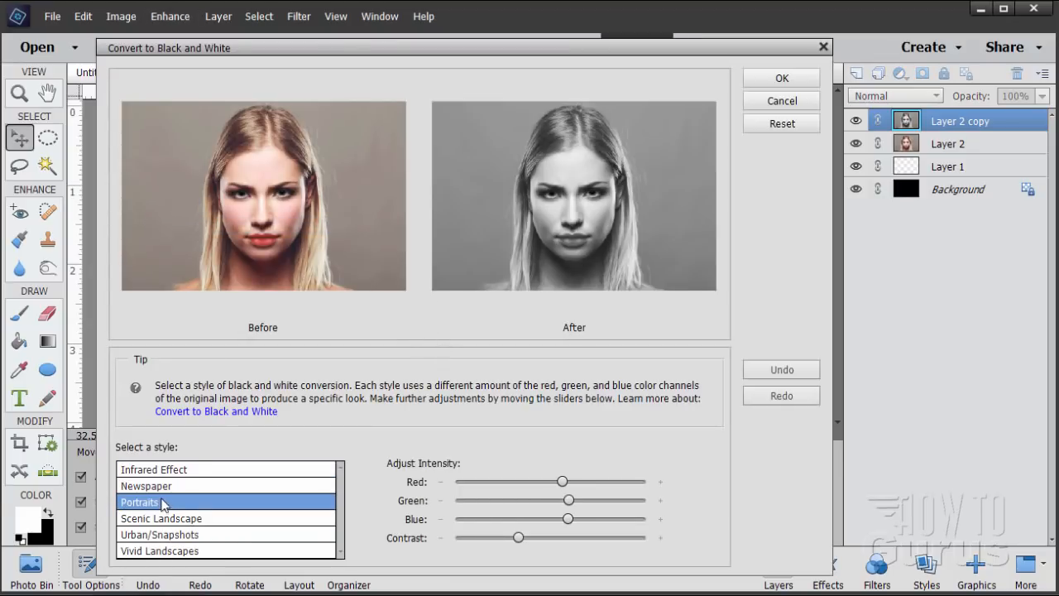
{"action": "left_click", "coordinate": [184, 518]}
{"action": "left_click", "coordinate": [188, 535]}
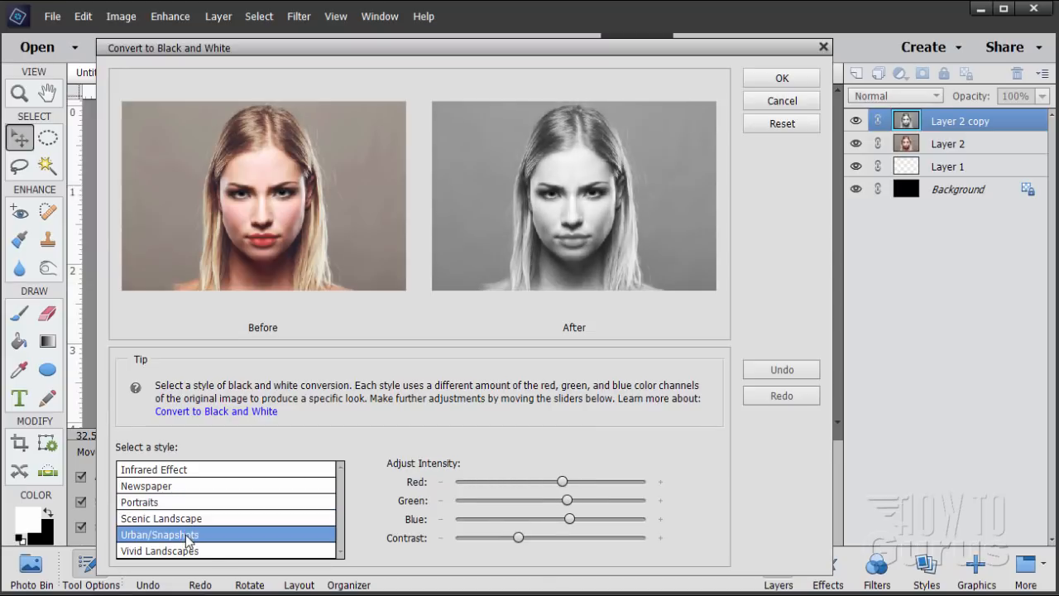
{"action": "left_click", "coordinate": [190, 552]}
{"action": "left_click", "coordinate": [182, 536]}
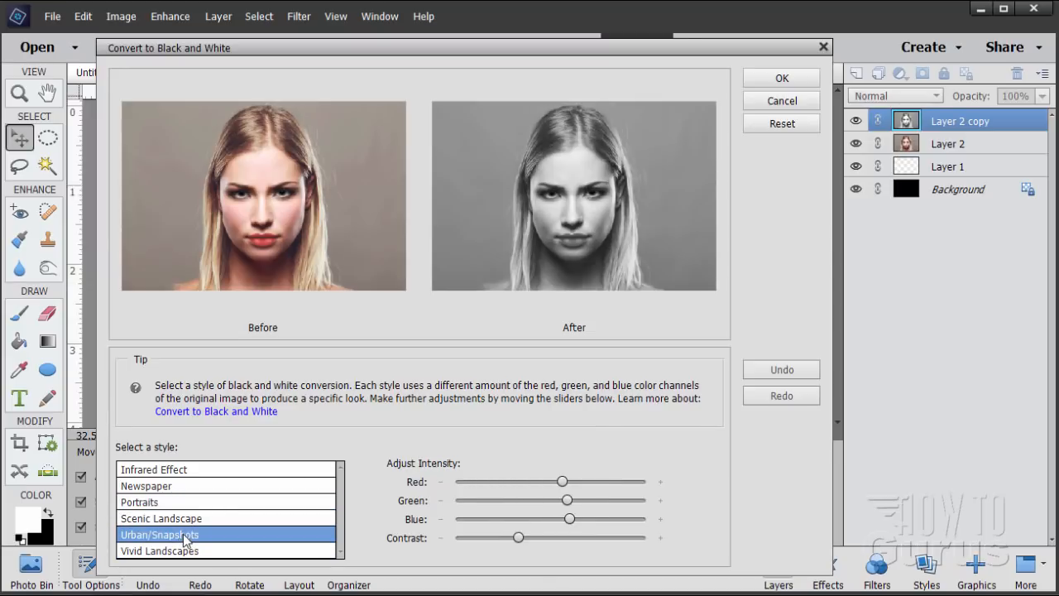
{"action": "left_click", "coordinate": [184, 519]}
{"action": "left_click", "coordinate": [181, 535]}
{"action": "left_click", "coordinate": [782, 81]}
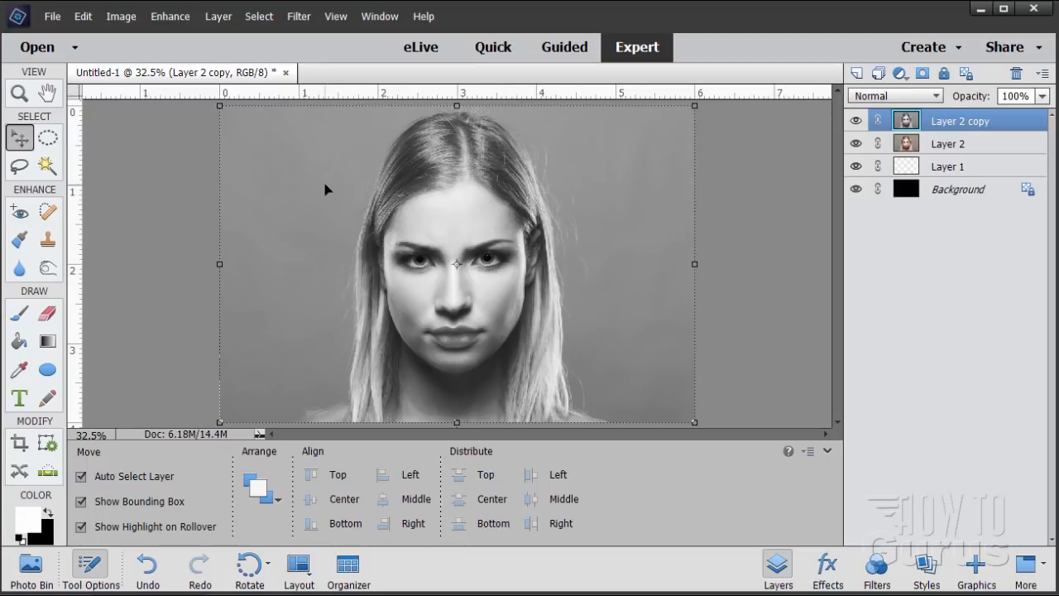
Start a Levels adjustment on Layer 2 copy and raise contrast with RGB input levels of about 52, 0.85 and 222.
{"action": "left_click", "coordinate": [168, 18]}
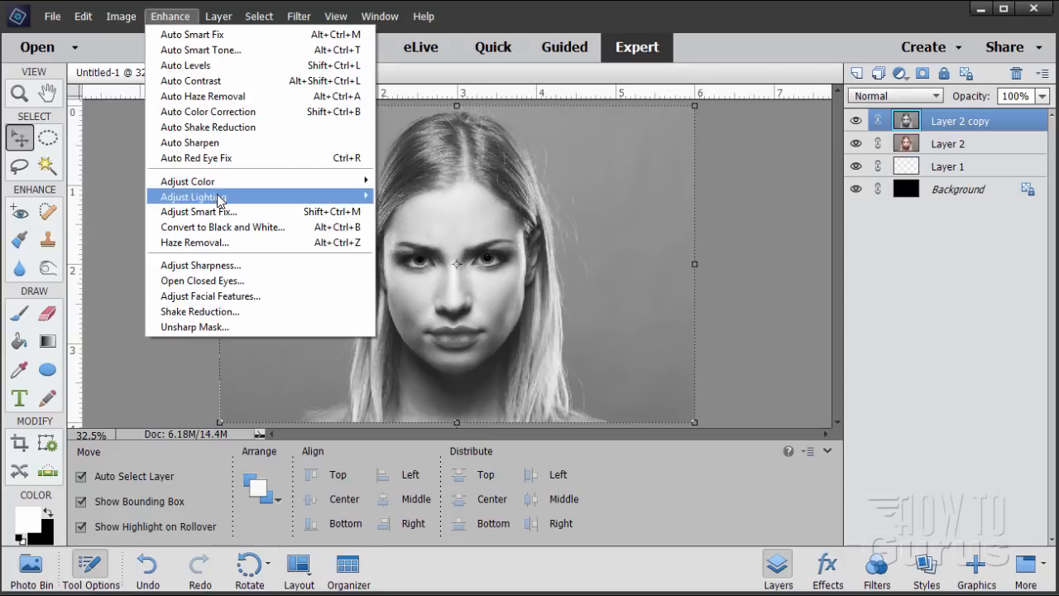
{"action": "mouse_move", "coordinate": [220, 200]}
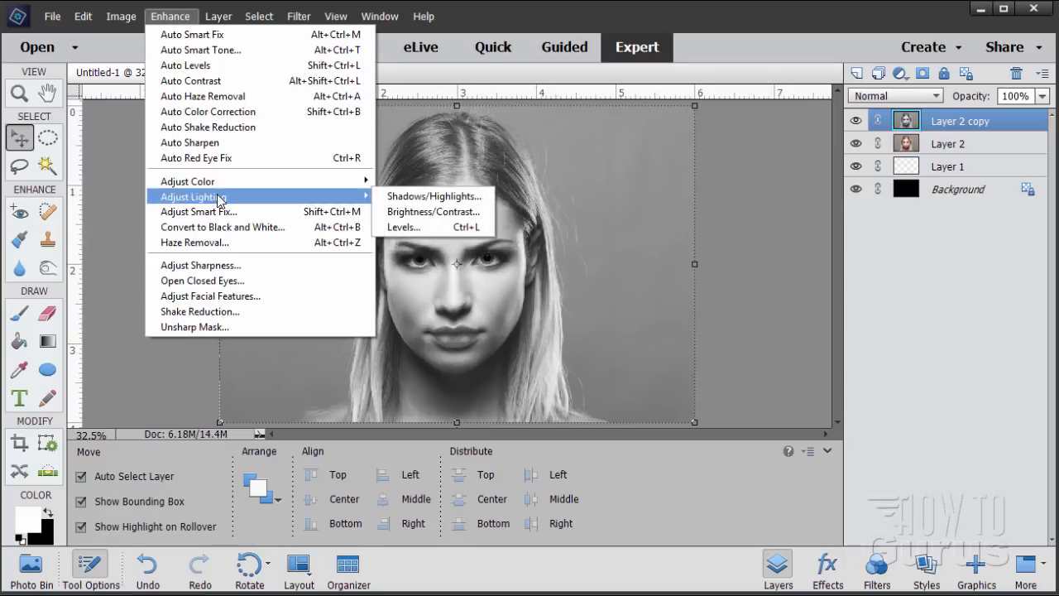
{"action": "left_click", "coordinate": [404, 227]}
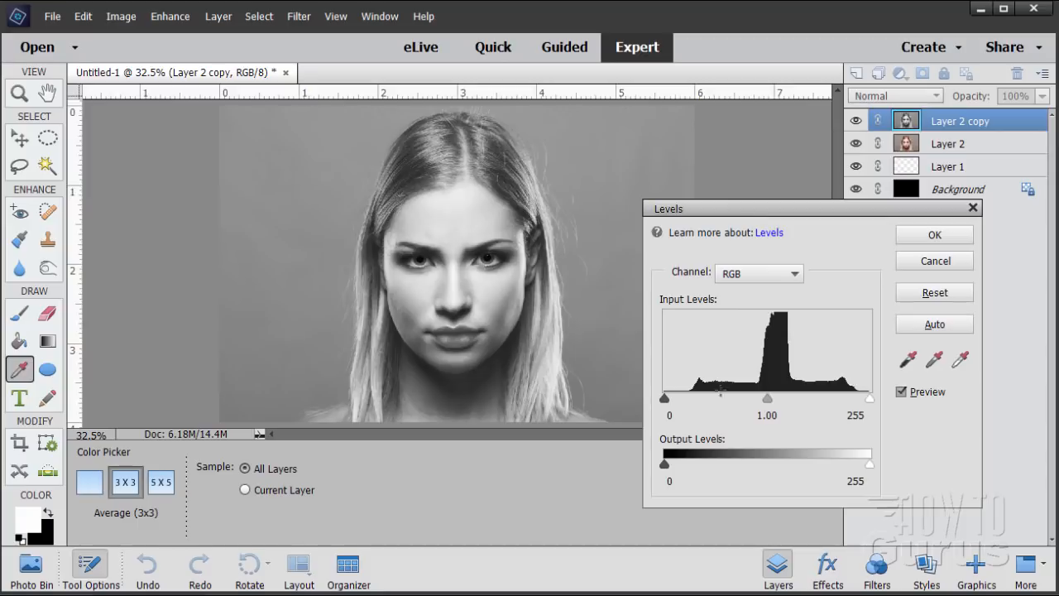
{"action": "left_click_drag", "start_coordinate": [667, 399], "coordinate": [706, 401]}
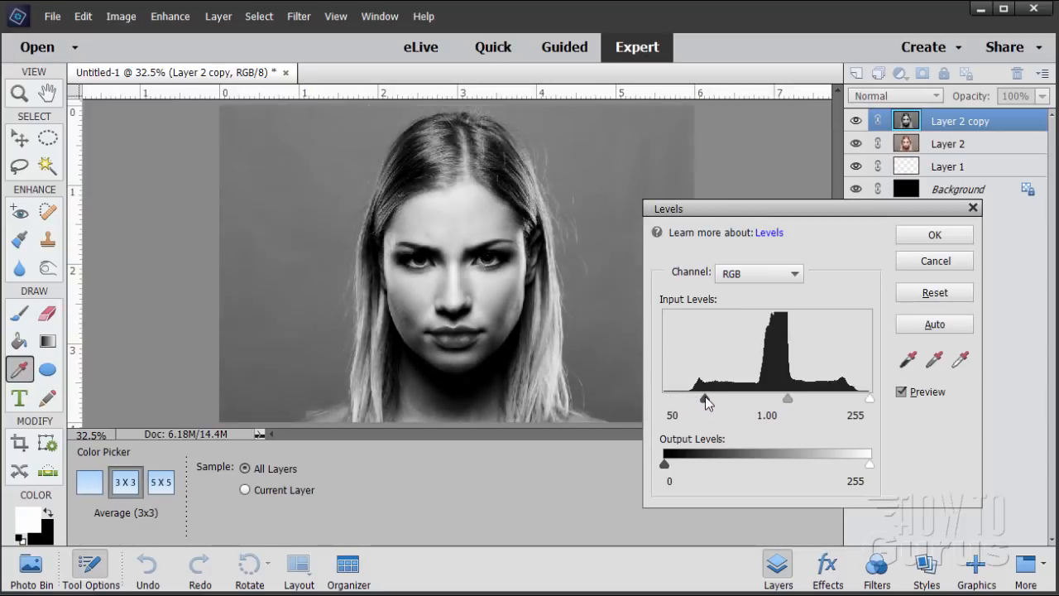
{"action": "left_click_drag", "start_coordinate": [869, 399], "coordinate": [844, 402]}
{"action": "left_click_drag", "start_coordinate": [705, 403], "coordinate": [708, 405]}
{"action": "left_click_drag", "start_coordinate": [775, 408], "coordinate": [783, 406]}
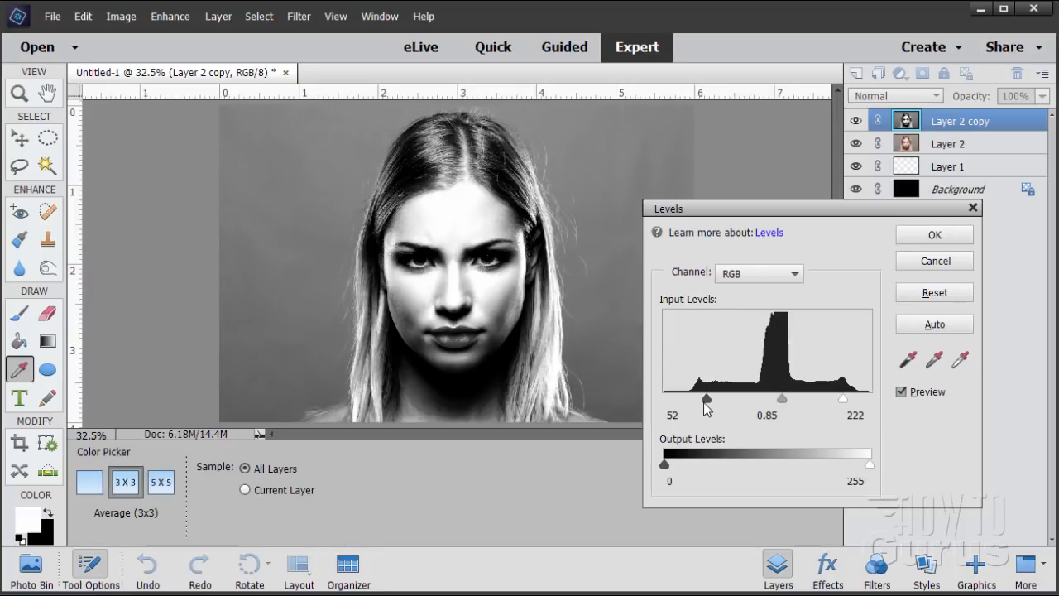
Fine-tune the RGB input levels to 44, 0.85 and 227, apply the adjustment and return to the Move tool.
{"action": "mouse_move", "coordinate": [706, 399]}
{"action": "left_mouse_down"}
{"action": "mouse_move", "coordinate": [740, 399]}
{"action": "mouse_move", "coordinate": [683, 403]}
{"action": "mouse_move", "coordinate": [701, 403]}
{"action": "left_mouse_up"}
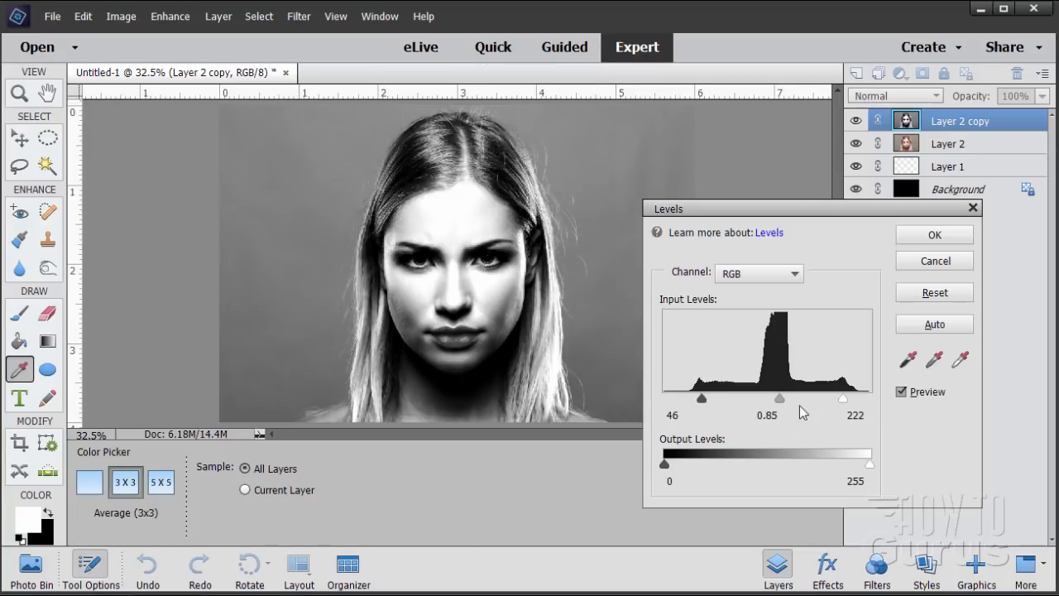
{"action": "left_click_drag", "start_coordinate": [841, 401], "coordinate": [839, 404]}
{"action": "left_click_drag", "start_coordinate": [843, 399], "coordinate": [847, 408]}
{"action": "mouse_move", "coordinate": [848, 403]}
{"action": "left_mouse_down"}
{"action": "mouse_move", "coordinate": [827, 408]}
{"action": "mouse_move", "coordinate": [850, 407]}
{"action": "left_mouse_up"}
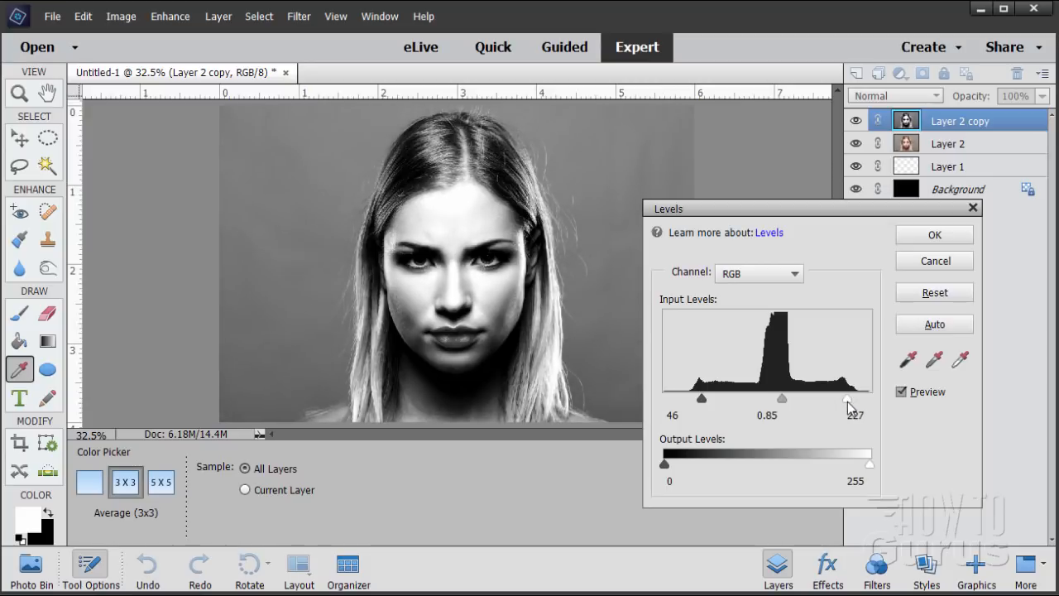
{"action": "left_click_drag", "start_coordinate": [703, 403], "coordinate": [700, 402]}
{"action": "mouse_move", "coordinate": [781, 400]}
{"action": "left_mouse_down"}
{"action": "mouse_move", "coordinate": [771, 404]}
{"action": "mouse_move", "coordinate": [780, 409]}
{"action": "left_mouse_up"}
{"action": "left_click", "coordinate": [672, 415]}
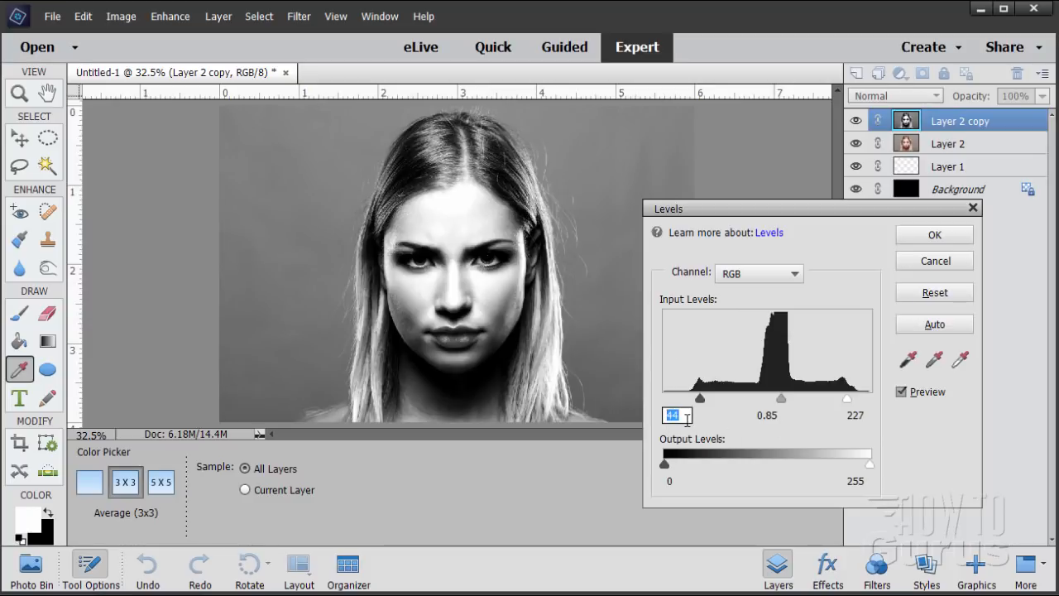
{"action": "left_click", "coordinate": [767, 417]}
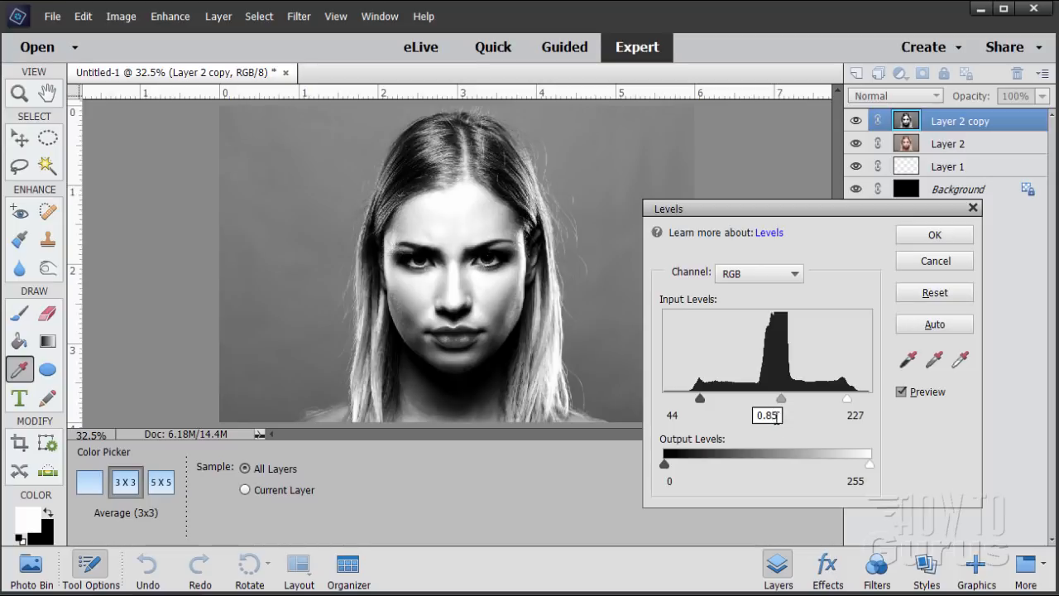
{"action": "left_click", "coordinate": [858, 414]}
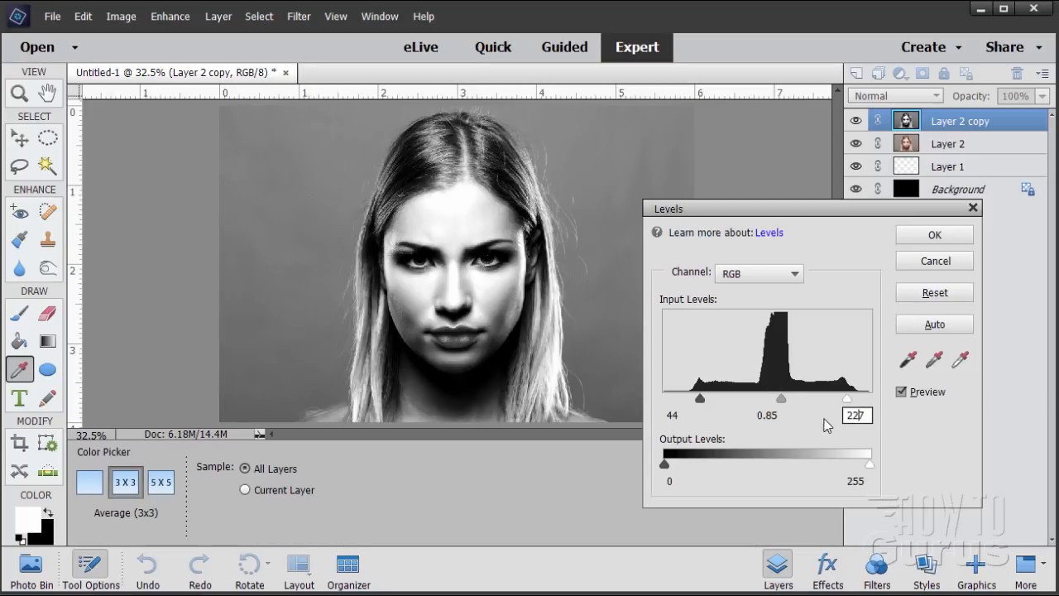
{"action": "left_click", "coordinate": [934, 235]}
{"action": "key", "text": "v"}
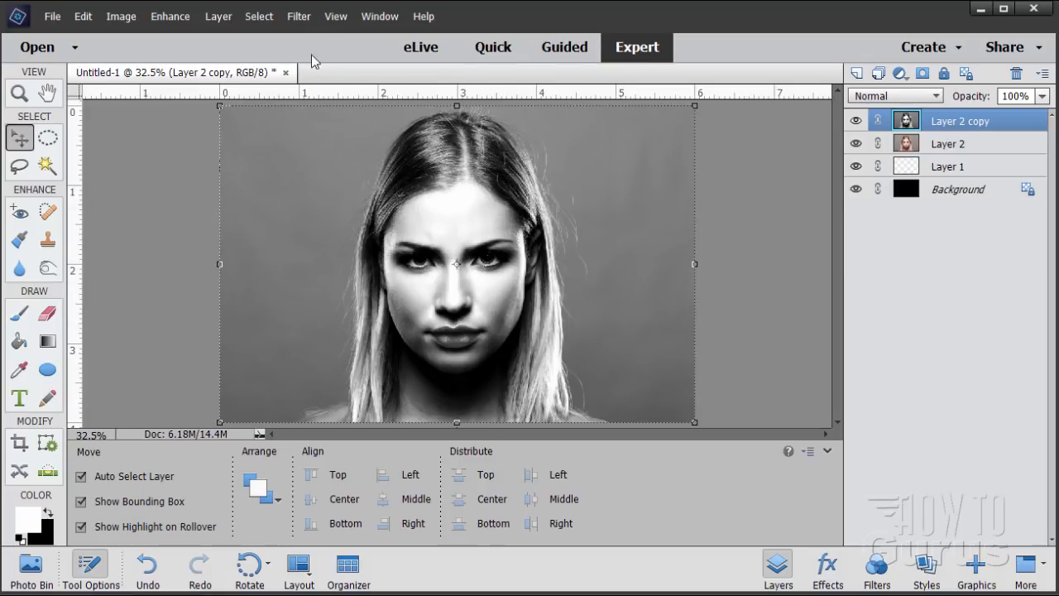
Apply Gaussian Blur with a 14-pixel radius to Layer 2 copy after comparing weaker and stronger radii.
{"action": "left_click", "coordinate": [298, 16]}
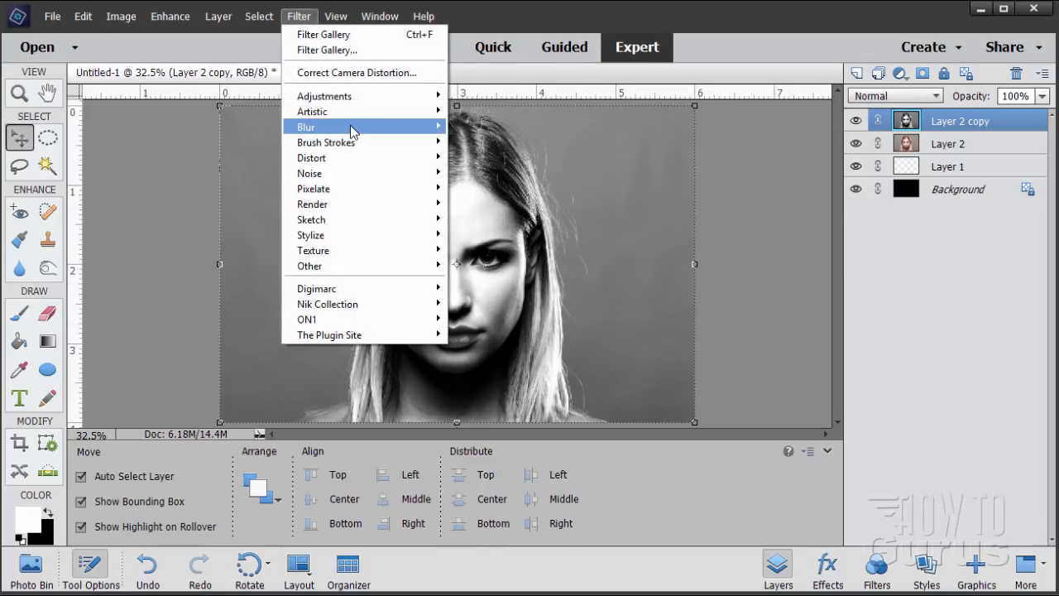
{"action": "mouse_move", "coordinate": [350, 125]}
{"action": "left_click", "coordinate": [497, 173]}
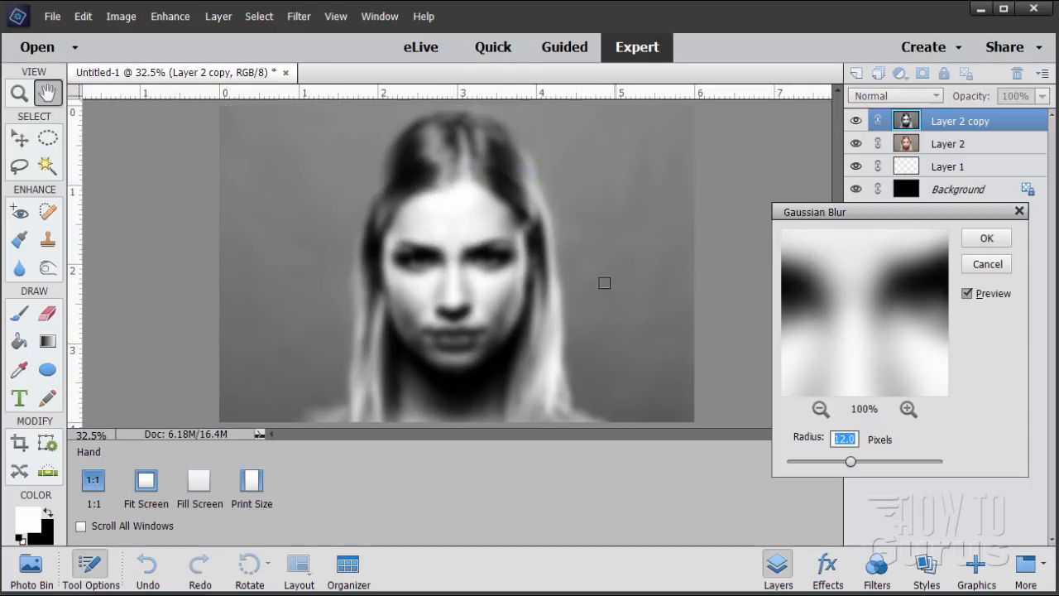
{"action": "left_click_drag", "start_coordinate": [847, 220], "coordinate": [757, 209]}
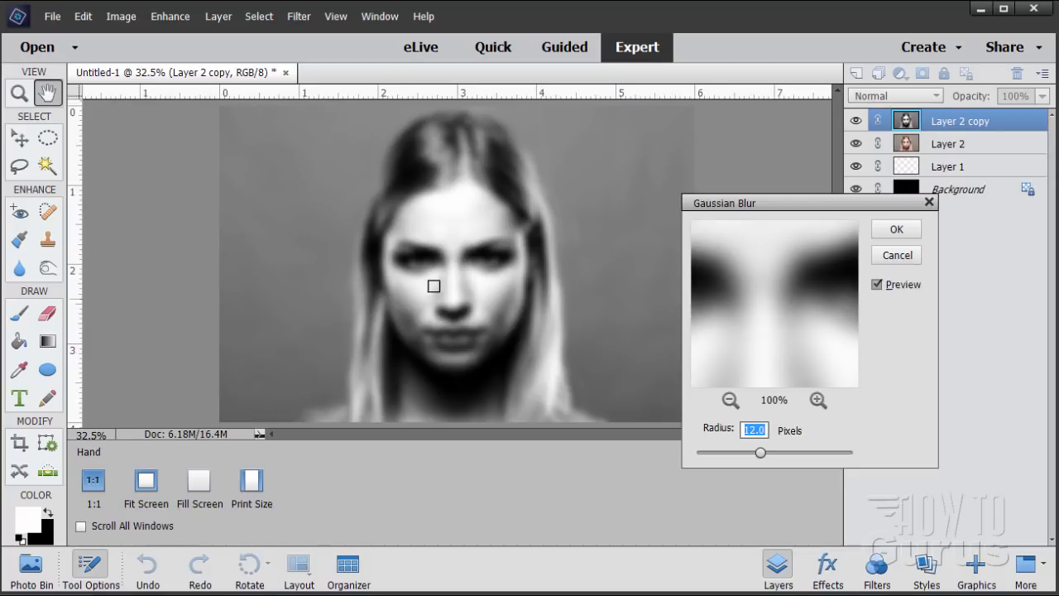
{"action": "mouse_move", "coordinate": [760, 453]}
{"action": "left_mouse_down"}
{"action": "mouse_move", "coordinate": [695, 455]}
{"action": "mouse_move", "coordinate": [752, 459]}
{"action": "left_mouse_up"}
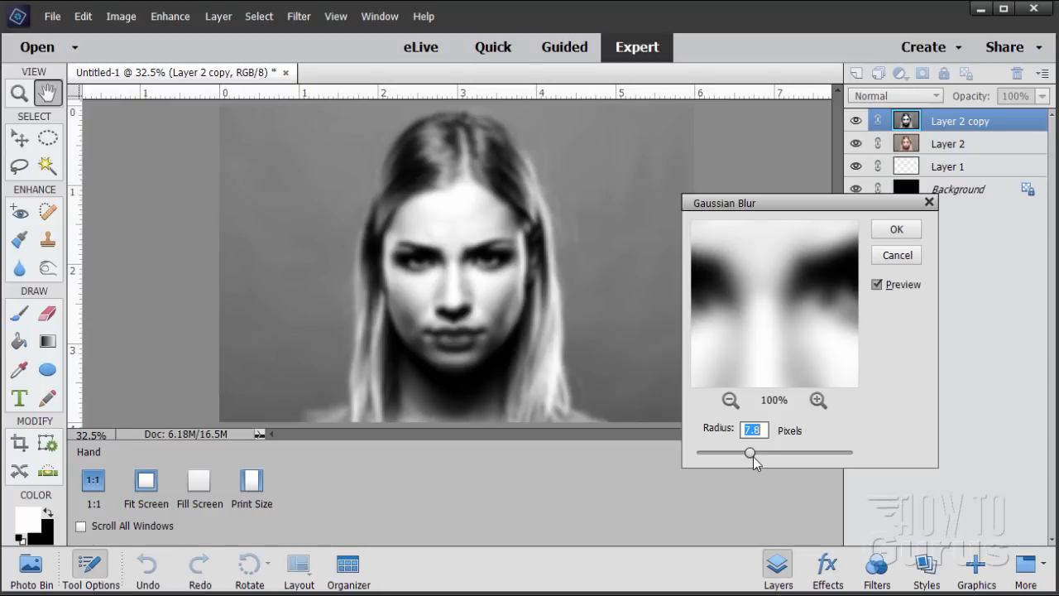
{"action": "left_click_drag", "start_coordinate": [750, 453], "coordinate": [760, 451]}
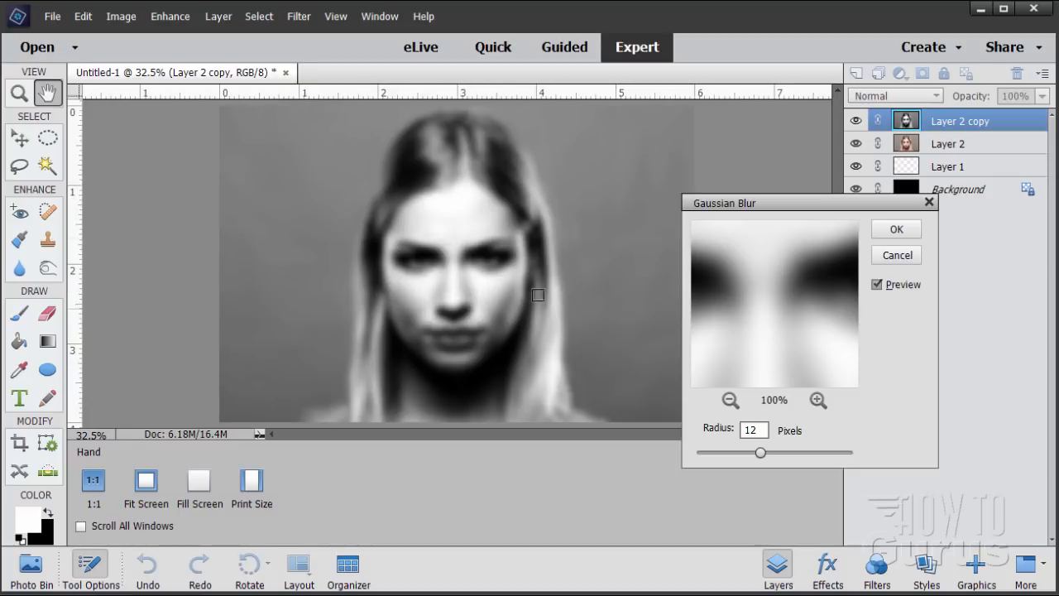
{"action": "left_click_drag", "start_coordinate": [761, 453], "coordinate": [776, 460]}
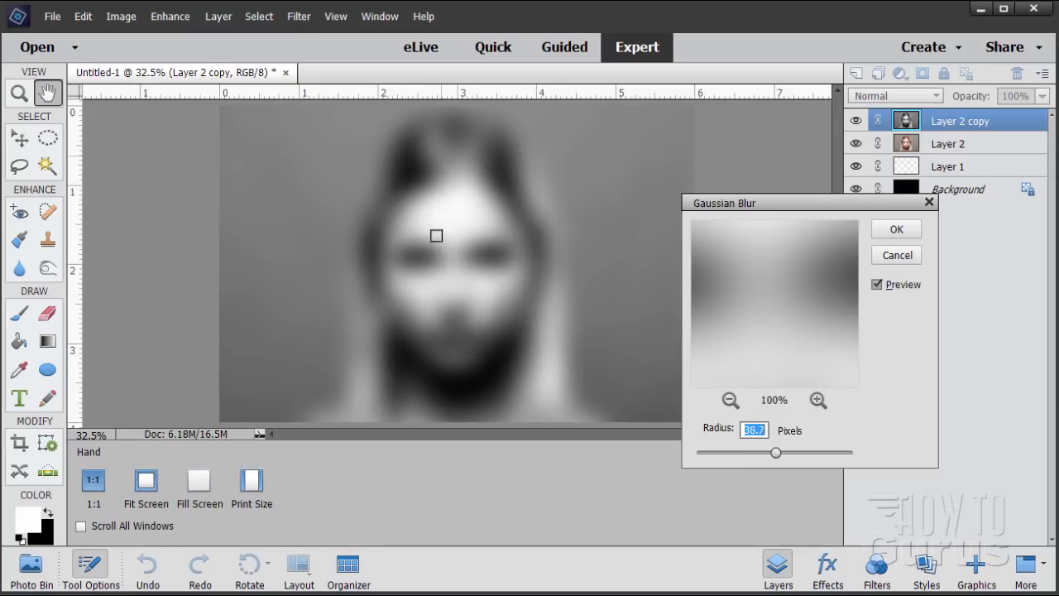
{"action": "left_click_drag", "start_coordinate": [776, 456], "coordinate": [759, 449]}
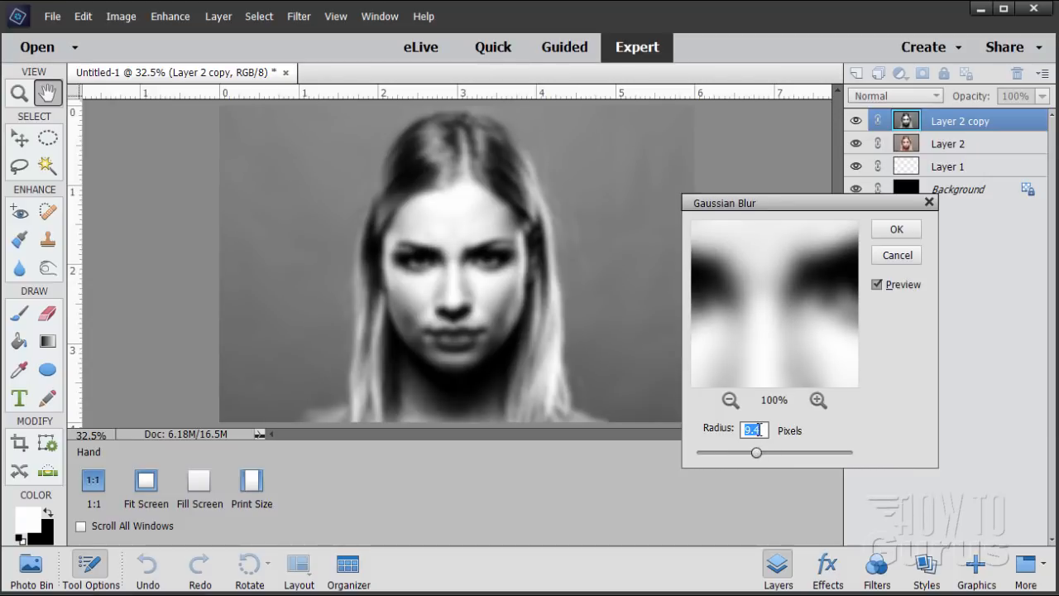
{"action": "type", "text": "12"}
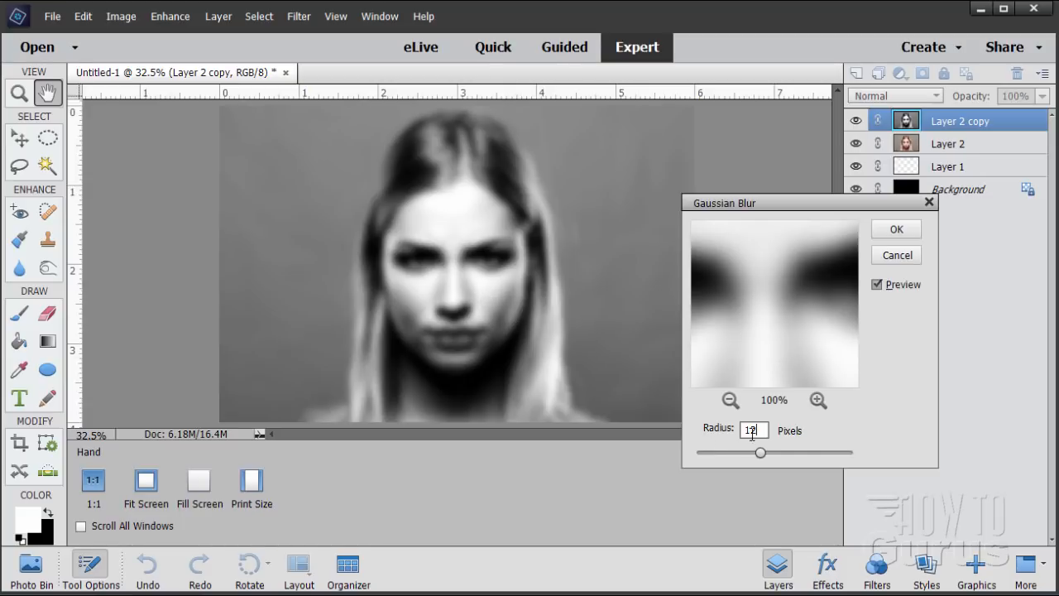
{"action": "double_click", "coordinate": [752, 431]}
{"action": "type", "text": "14"}
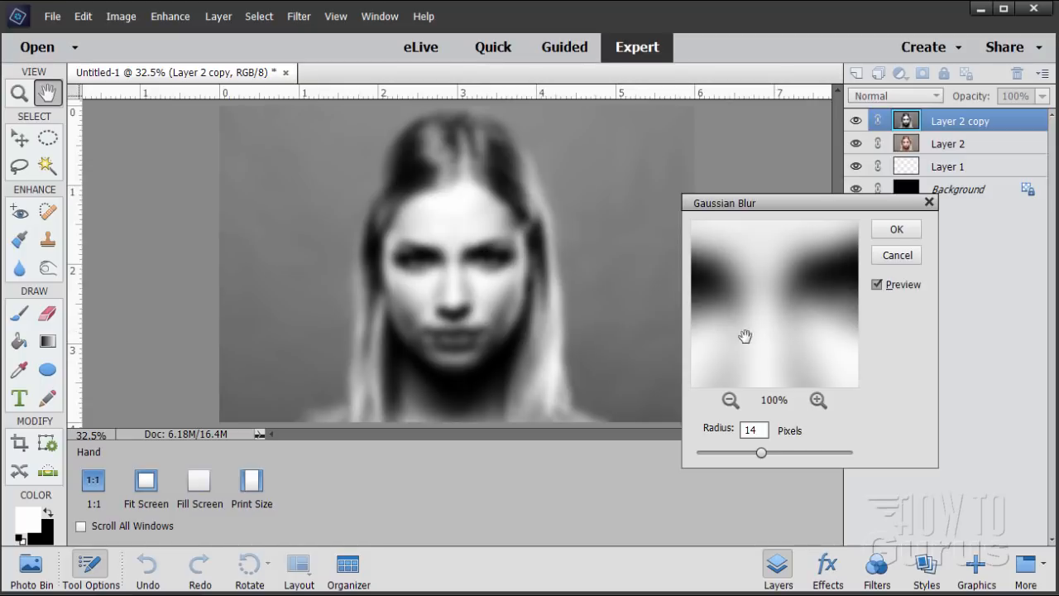
{"action": "left_click", "coordinate": [902, 234]}
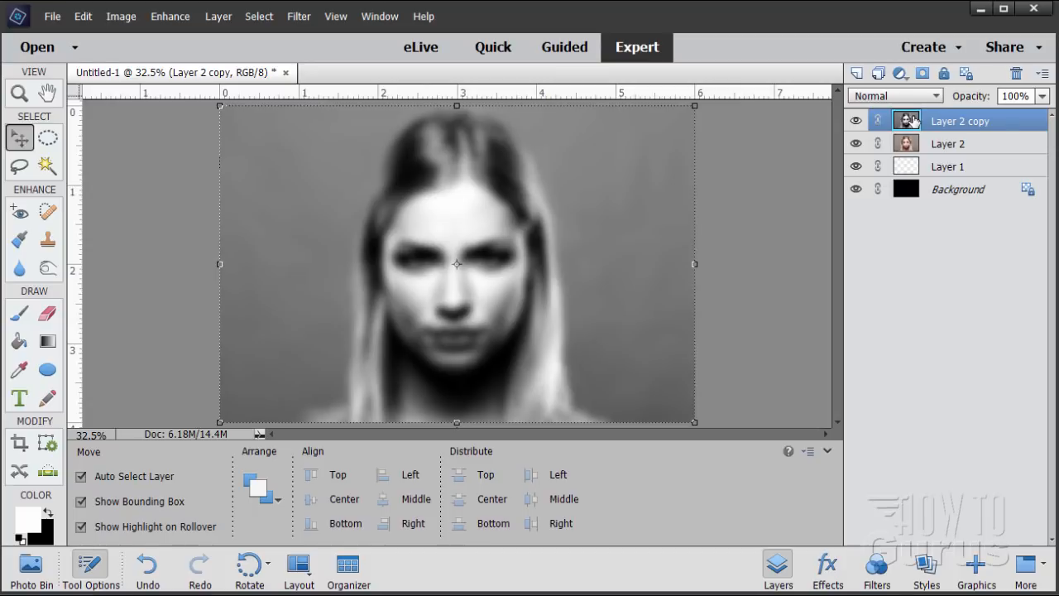
Hide Layer 2 copy and lasso a loose freehand selection around the woman's hair and shoulders on Layer 2.
{"action": "left_click", "coordinate": [856, 121]}
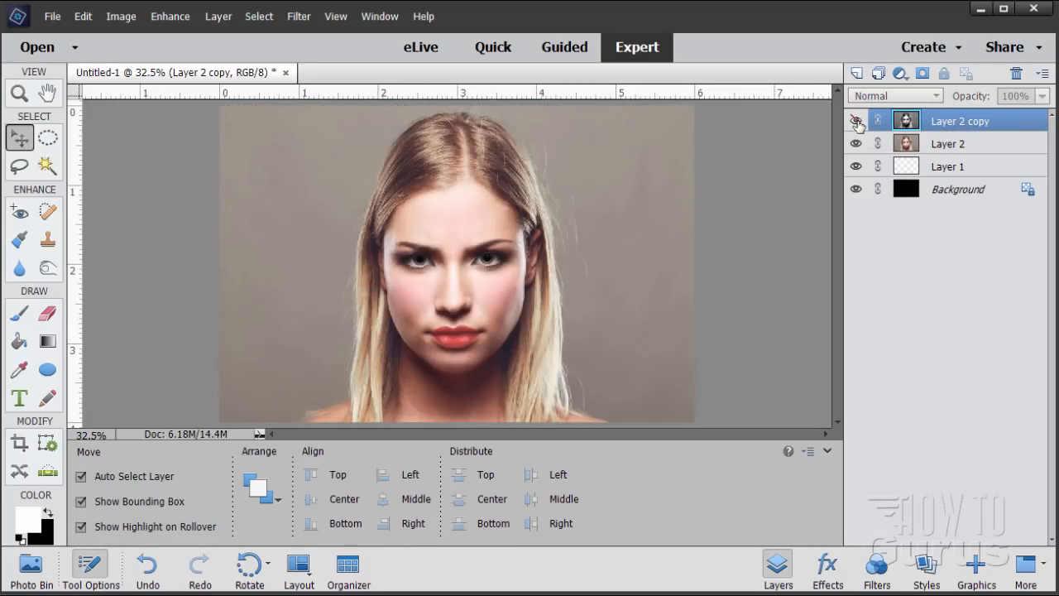
{"action": "left_click", "coordinate": [904, 145]}
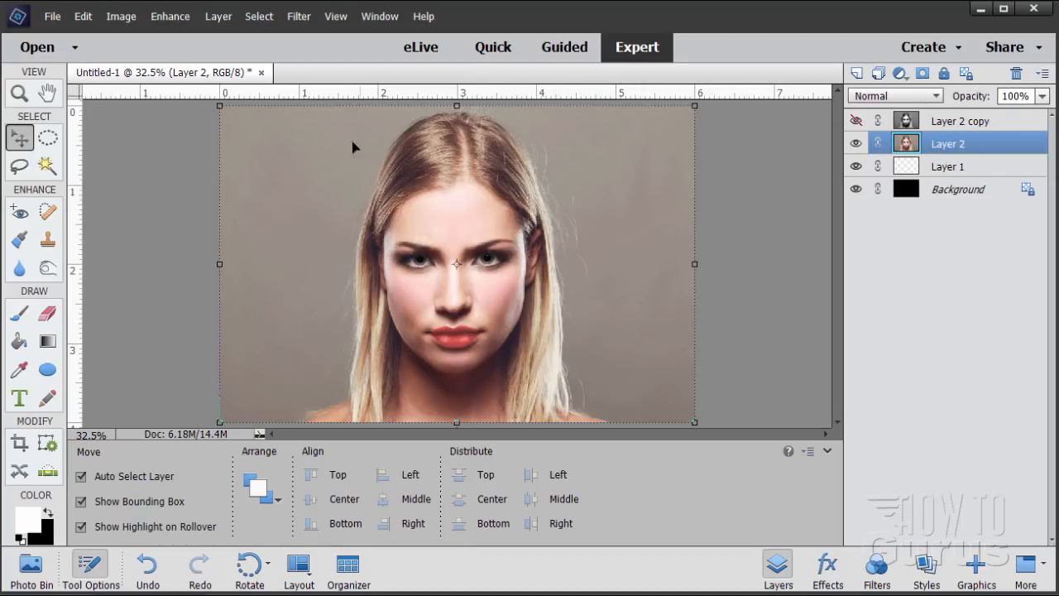
{"action": "left_click", "coordinate": [19, 166]}
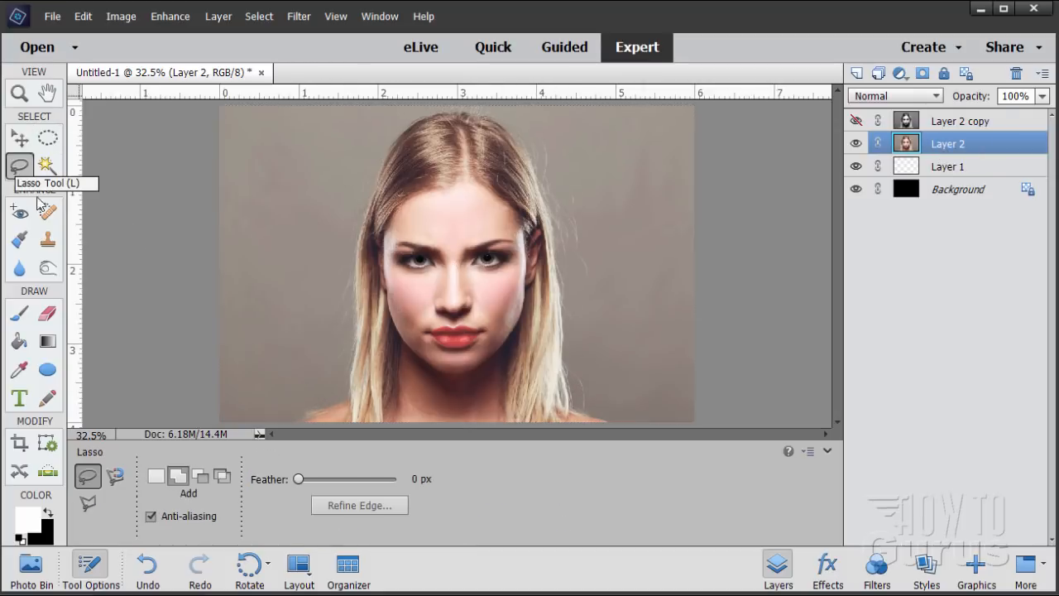
{"action": "mouse_move", "coordinate": [311, 417]}
{"action": "left_mouse_down"}
{"action": "mouse_move", "coordinate": [344, 400]}
{"action": "mouse_move", "coordinate": [351, 260]}
{"action": "mouse_move", "coordinate": [382, 159]}
{"action": "mouse_move", "coordinate": [448, 114]}
{"action": "mouse_move", "coordinate": [513, 126]}
{"action": "mouse_move", "coordinate": [548, 207]}
{"action": "mouse_move", "coordinate": [569, 380]}
{"action": "mouse_move", "coordinate": [620, 428]}
{"action": "mouse_move", "coordinate": [471, 425]}
{"action": "mouse_move", "coordinate": [362, 442]}
{"action": "mouse_move", "coordinate": [291, 431]}
{"action": "left_mouse_up"}
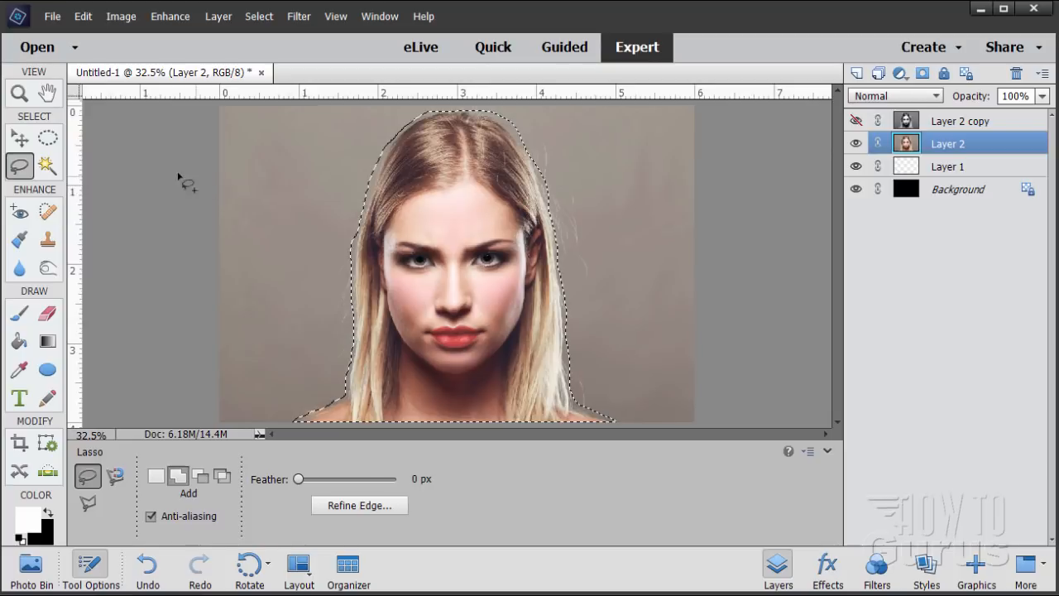
Open Refine Edge for the lasso selection and set the refinement brush size to 60.
{"action": "left_click", "coordinate": [259, 15]}
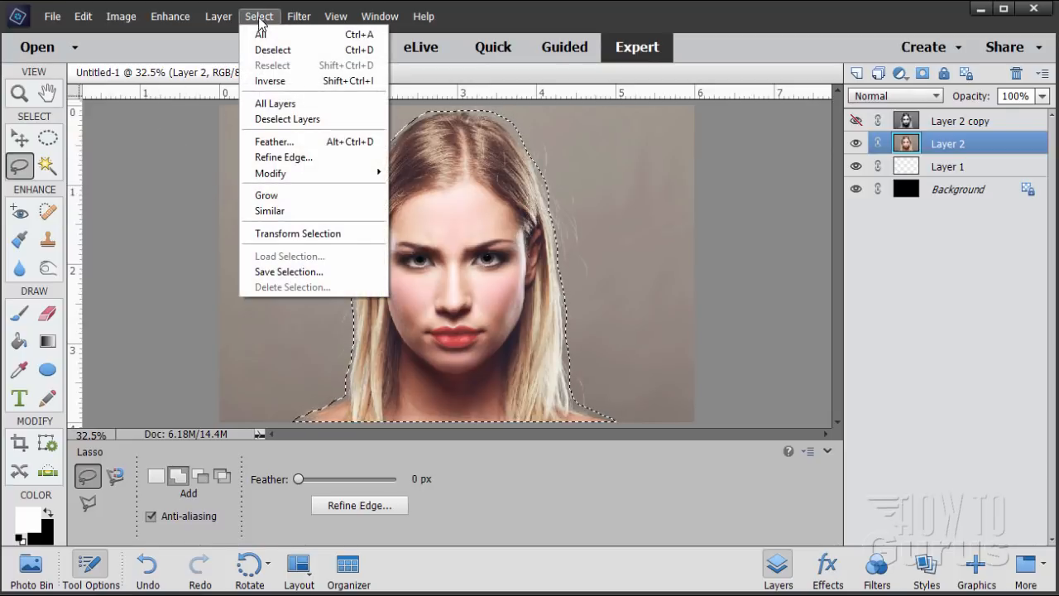
{"action": "left_click", "coordinate": [283, 157]}
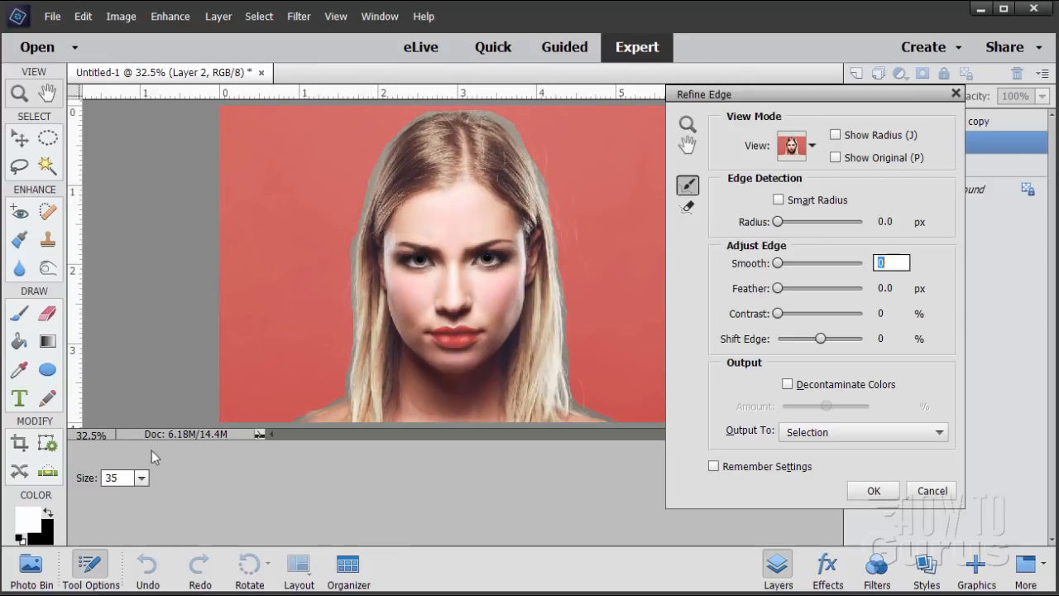
{"action": "left_click", "coordinate": [142, 479]}
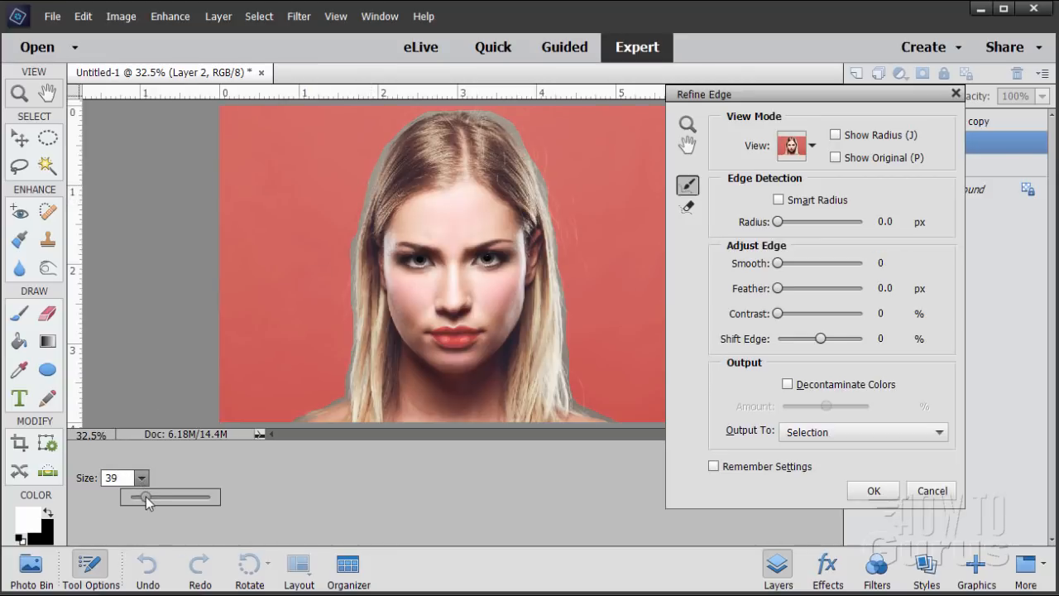
{"action": "left_click_drag", "start_coordinate": [146, 497], "coordinate": [154, 497]}
{"action": "left_click", "coordinate": [117, 478]}
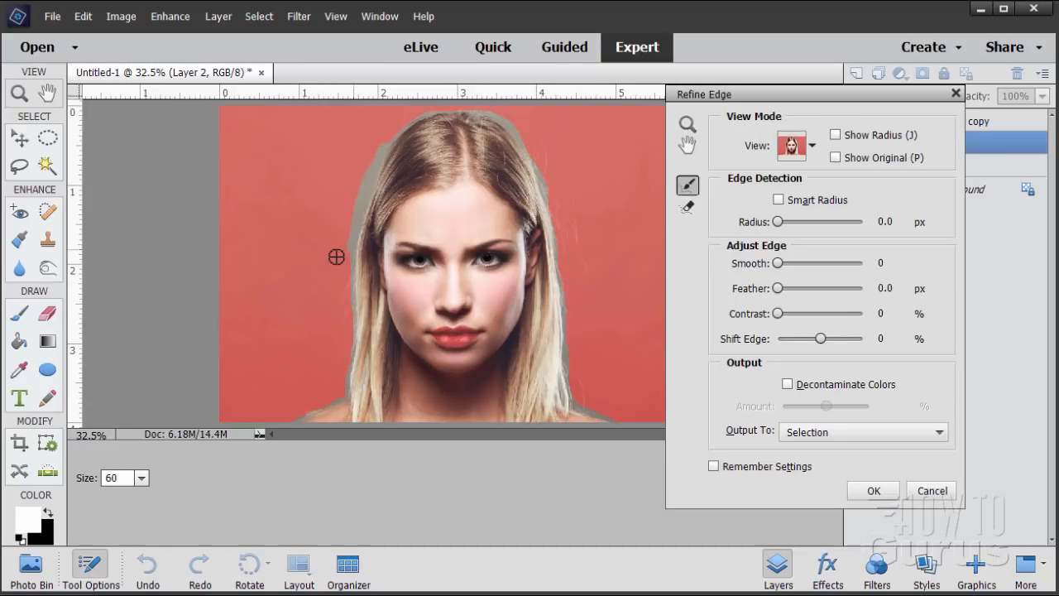
Brush along the entire outline of the hair and shoulders to refine the selection and remove the leftover gray background.
{"action": "left_click_drag", "start_coordinate": [336, 257], "coordinate": [339, 254]}
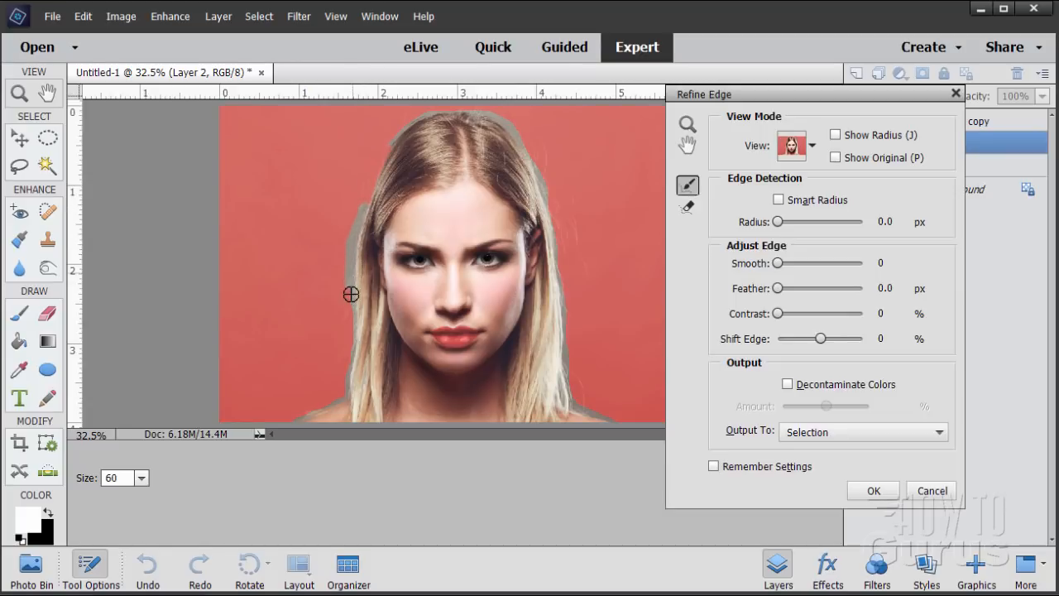
{"action": "mouse_move", "coordinate": [351, 293]}
{"action": "left_mouse_down"}
{"action": "mouse_move", "coordinate": [269, 284]}
{"action": "mouse_move", "coordinate": [324, 353]}
{"action": "mouse_move", "coordinate": [347, 343]}
{"action": "mouse_move", "coordinate": [352, 307]}
{"action": "mouse_move", "coordinate": [345, 385]}
{"action": "mouse_move", "coordinate": [312, 374]}
{"action": "mouse_move", "coordinate": [350, 390]}
{"action": "mouse_move", "coordinate": [296, 419]}
{"action": "left_mouse_up"}
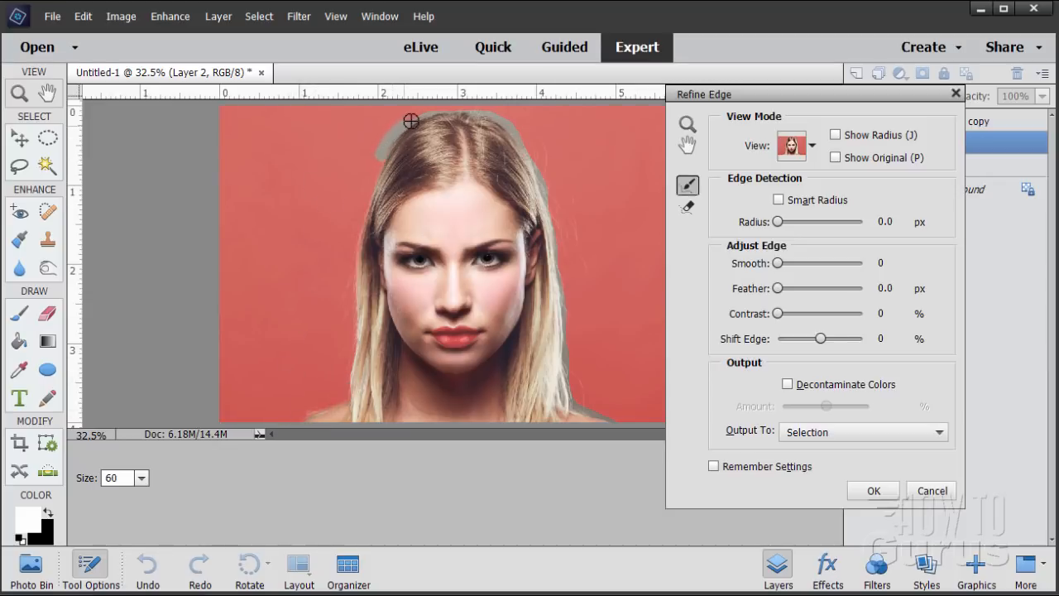
{"action": "mouse_move", "coordinate": [410, 122]}
{"action": "left_mouse_down"}
{"action": "mouse_move", "coordinate": [480, 131]}
{"action": "mouse_move", "coordinate": [425, 118]}
{"action": "mouse_move", "coordinate": [511, 119]}
{"action": "left_mouse_up"}
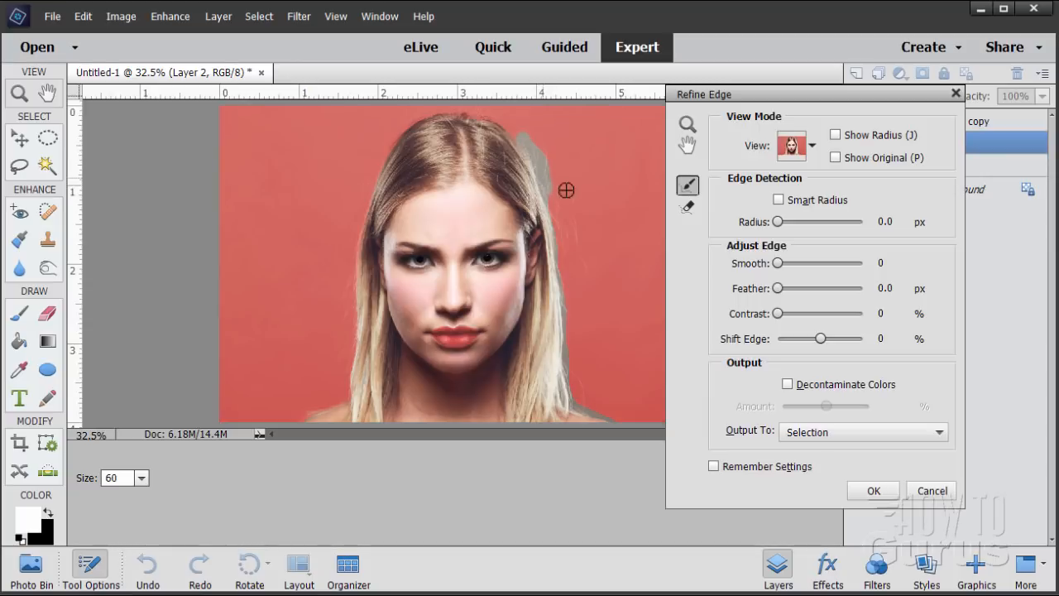
{"action": "left_click_drag", "start_coordinate": [551, 187], "coordinate": [562, 240]}
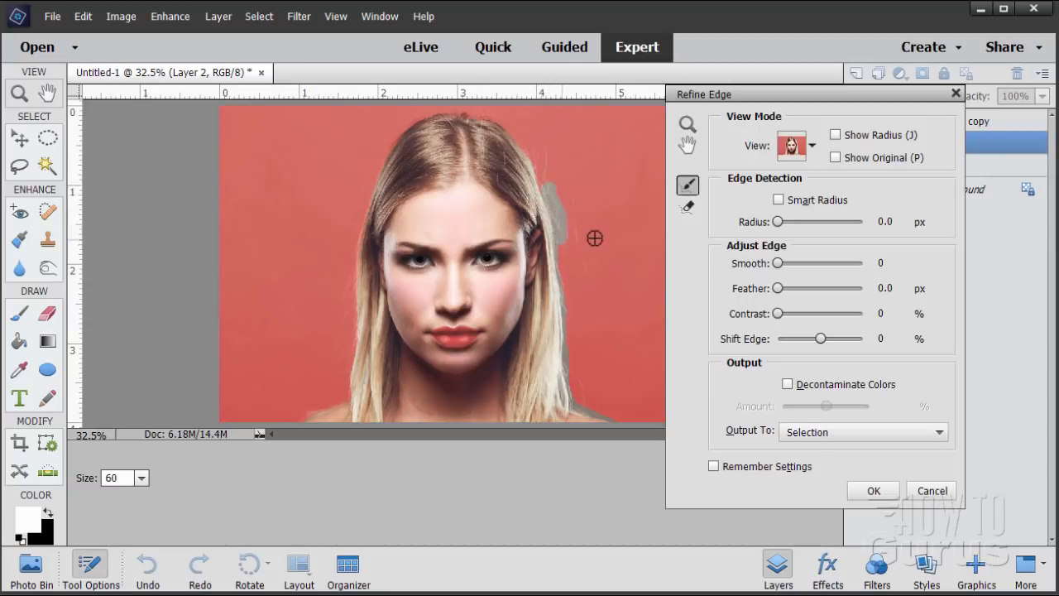
{"action": "mouse_move", "coordinate": [558, 249]}
{"action": "left_mouse_down"}
{"action": "mouse_move", "coordinate": [582, 284]}
{"action": "mouse_move", "coordinate": [572, 301]}
{"action": "mouse_move", "coordinate": [568, 290]}
{"action": "mouse_move", "coordinate": [567, 331]}
{"action": "mouse_move", "coordinate": [595, 355]}
{"action": "mouse_move", "coordinate": [563, 381]}
{"action": "mouse_move", "coordinate": [601, 413]}
{"action": "mouse_move", "coordinate": [631, 416]}
{"action": "left_mouse_up"}
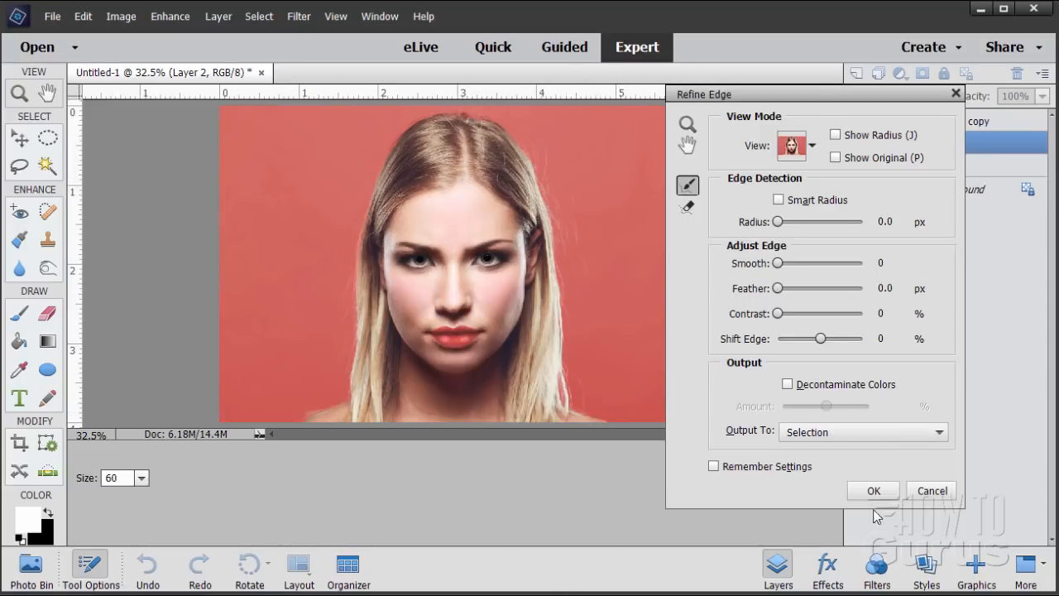
Output the refined selection as a New Layer with Layer Mask and apply Refine Edge.
{"action": "left_click", "coordinate": [791, 433]}
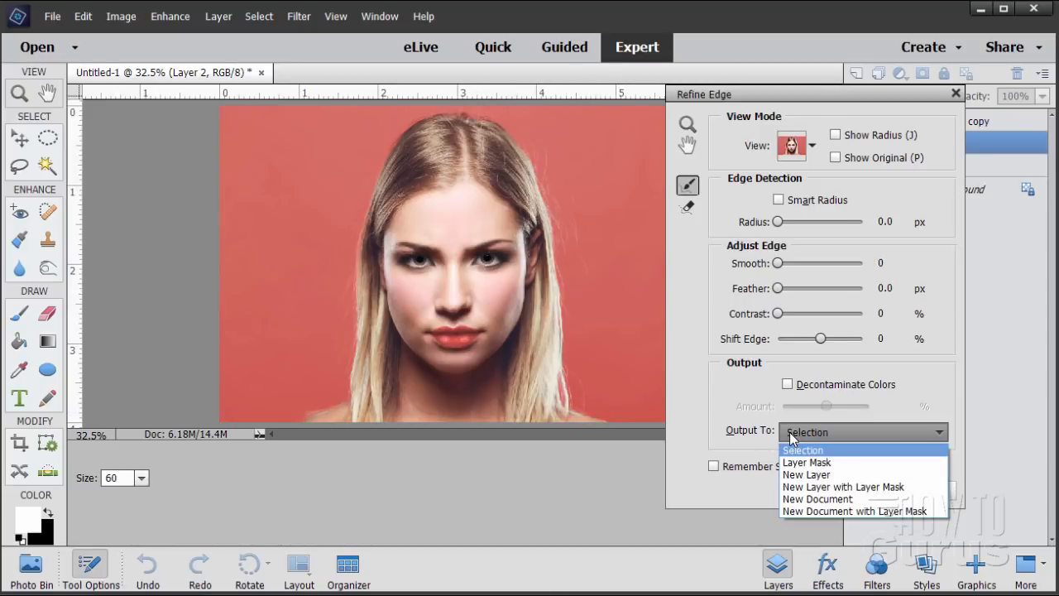
{"action": "left_click", "coordinate": [860, 487]}
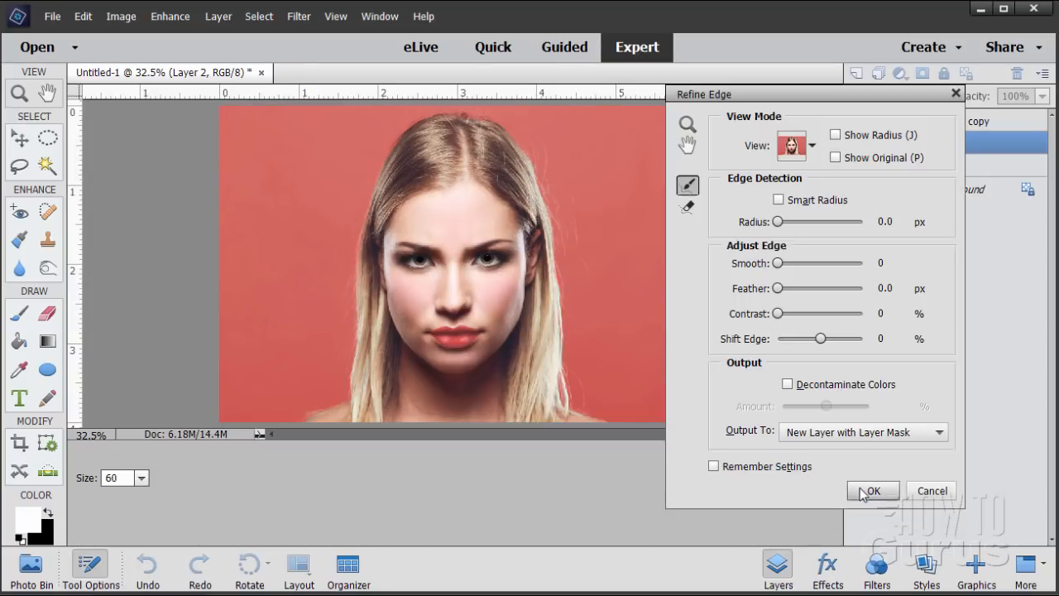
{"action": "left_click", "coordinate": [872, 491]}
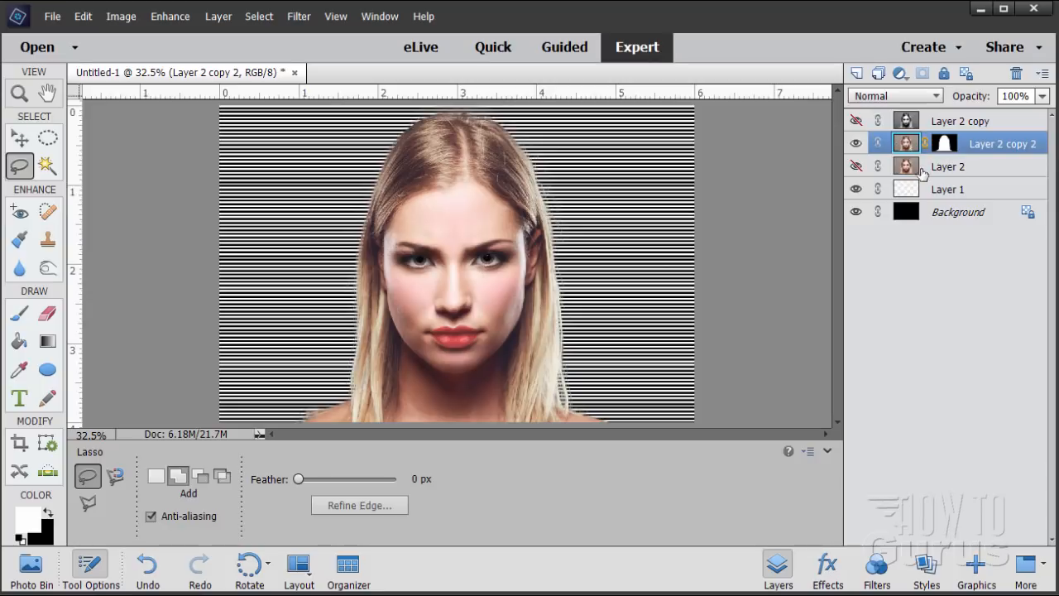
Delete the original Layer 2, keeping the masked cut-out of the woman.
{"action": "left_click", "coordinate": [948, 169]}
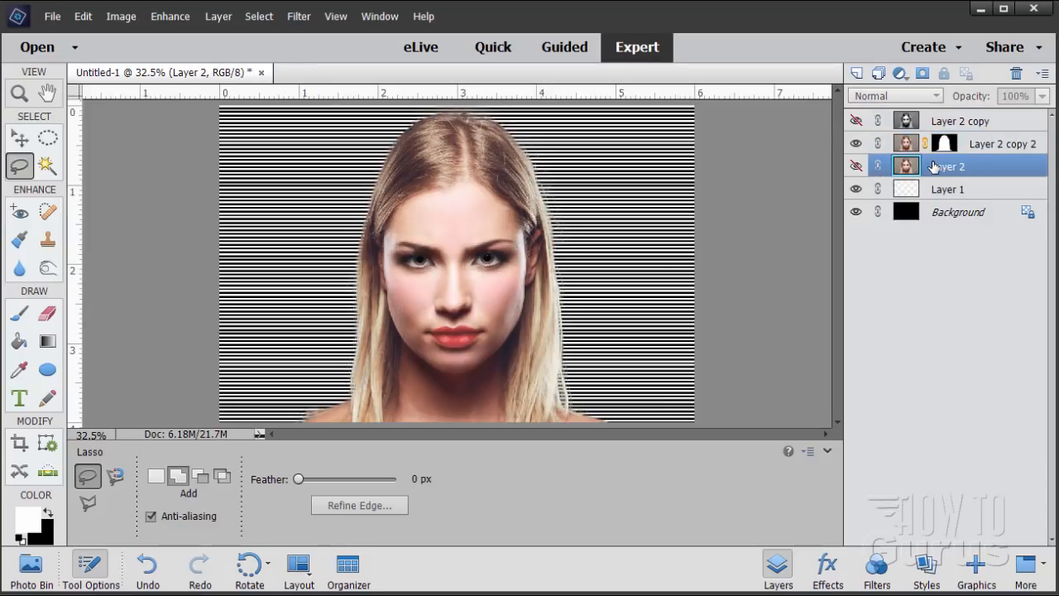
{"action": "left_click_drag", "start_coordinate": [933, 167], "coordinate": [1014, 78]}
{"action": "left_click", "coordinate": [497, 238]}
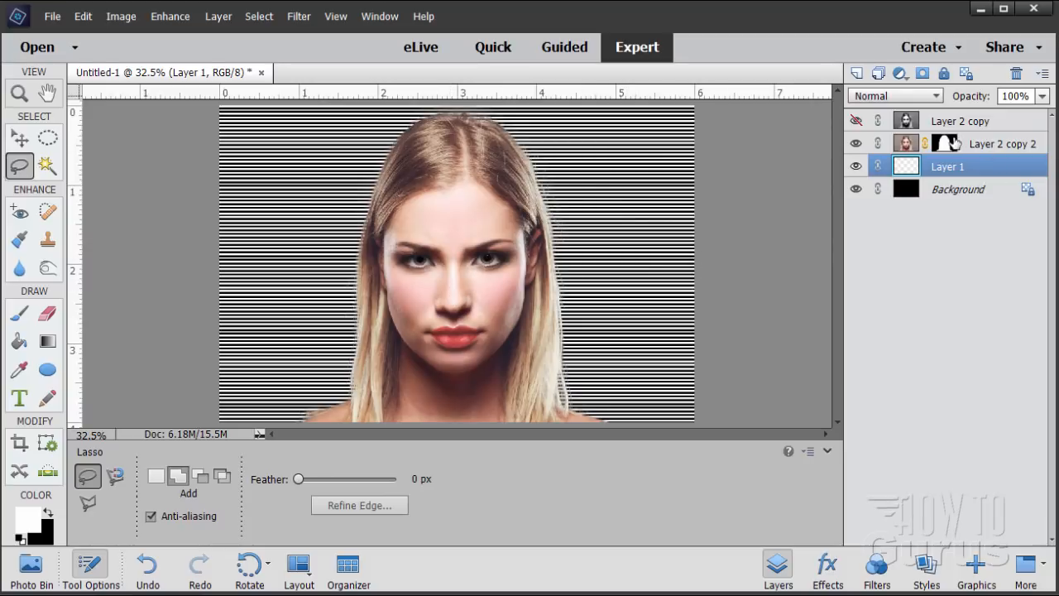
Duplicate the layer mask from Layer 2 copy 2 onto Layer 2 copy and make Layer 2 copy visible.
{"action": "left_click", "coordinate": [947, 145]}
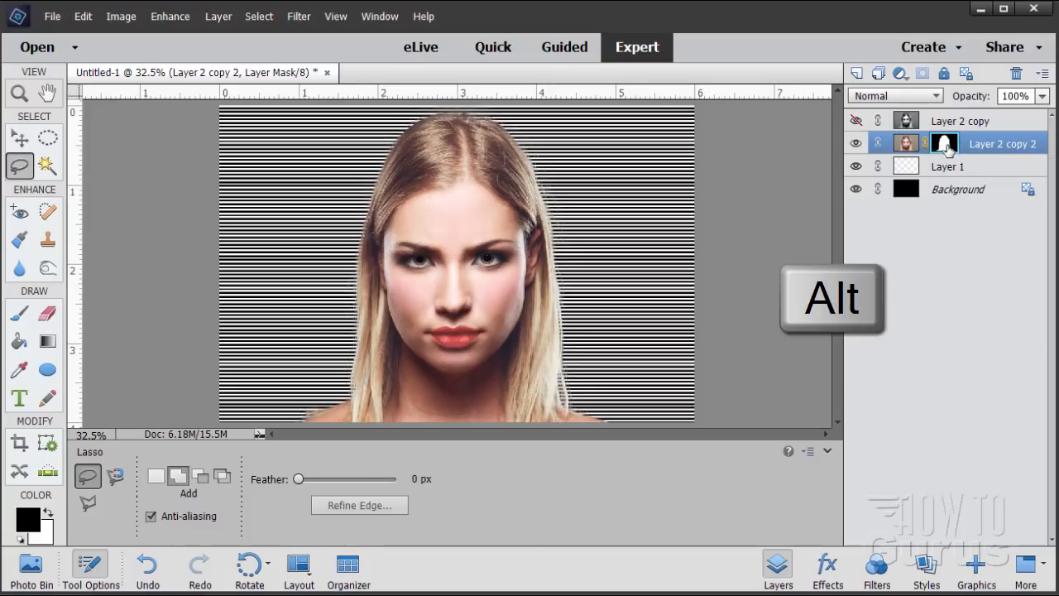
{"action": "left_click_drag", "start_coordinate": [947, 147], "coordinate": [945, 121]}
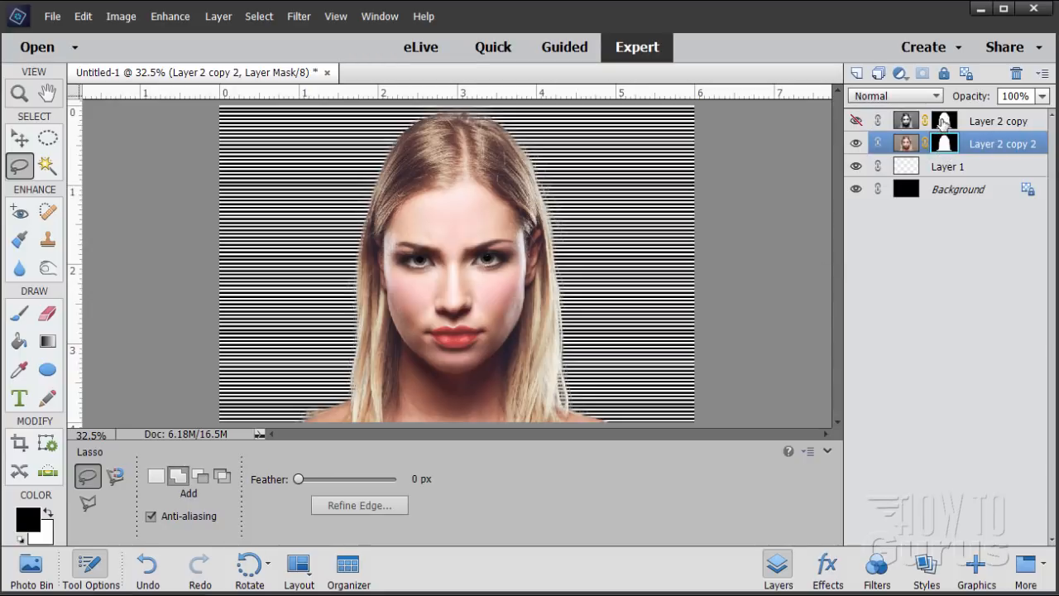
{"action": "left_click", "coordinate": [855, 122]}
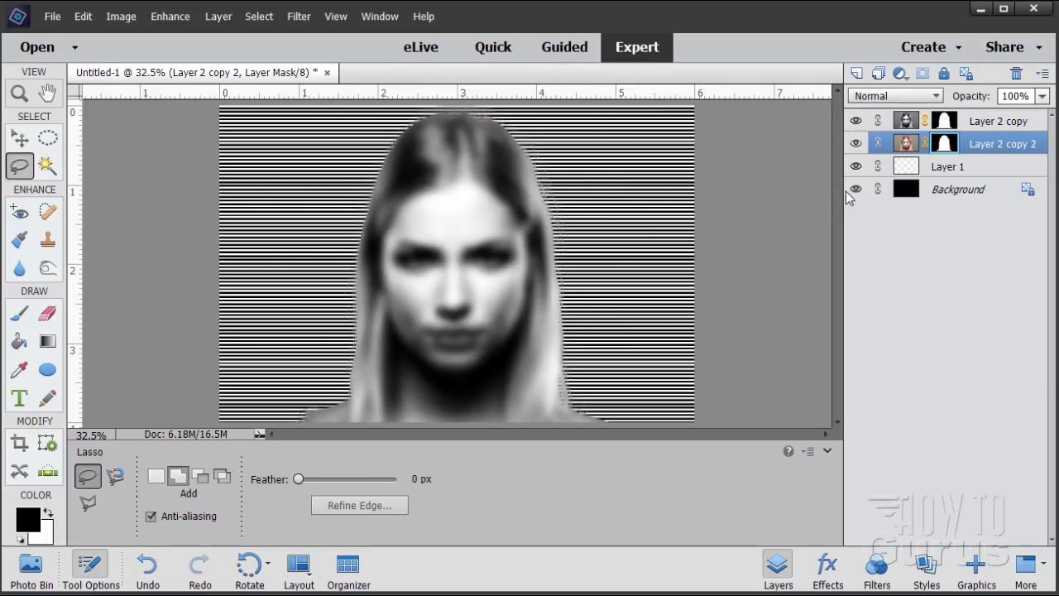
Hide Layer 2 copy 2, Layer 1 and the Background so only the blurred black and white layer shows.
{"action": "left_click", "coordinate": [856, 144]}
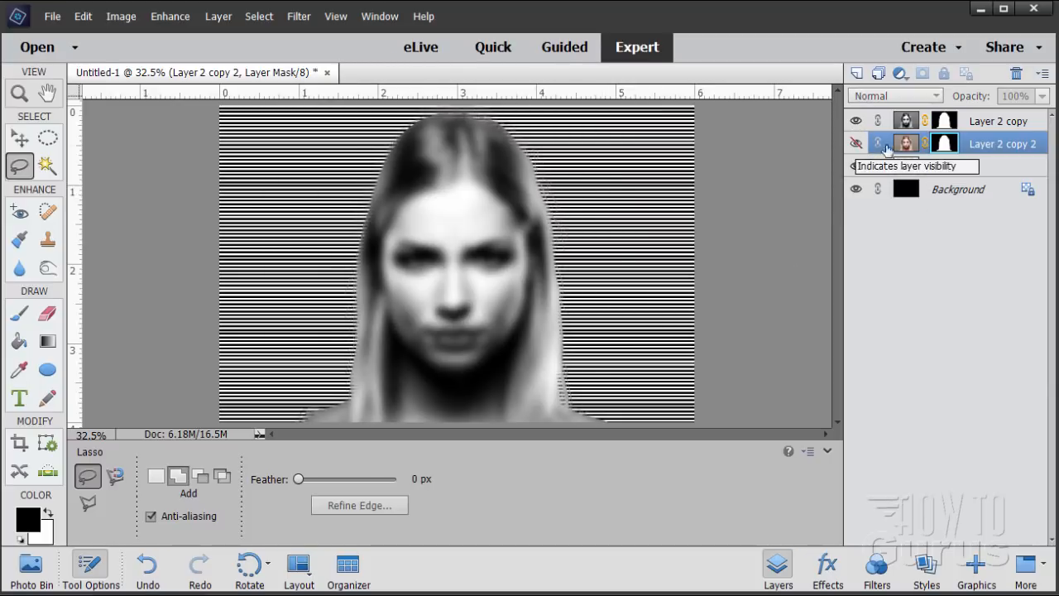
{"action": "left_click", "coordinate": [856, 167]}
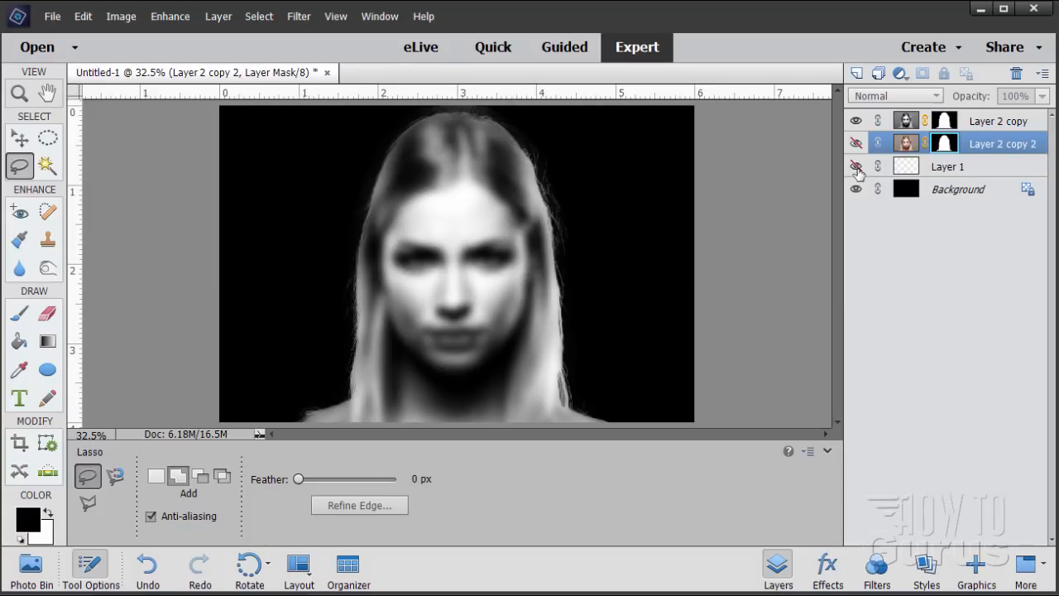
{"action": "left_click", "coordinate": [856, 189]}
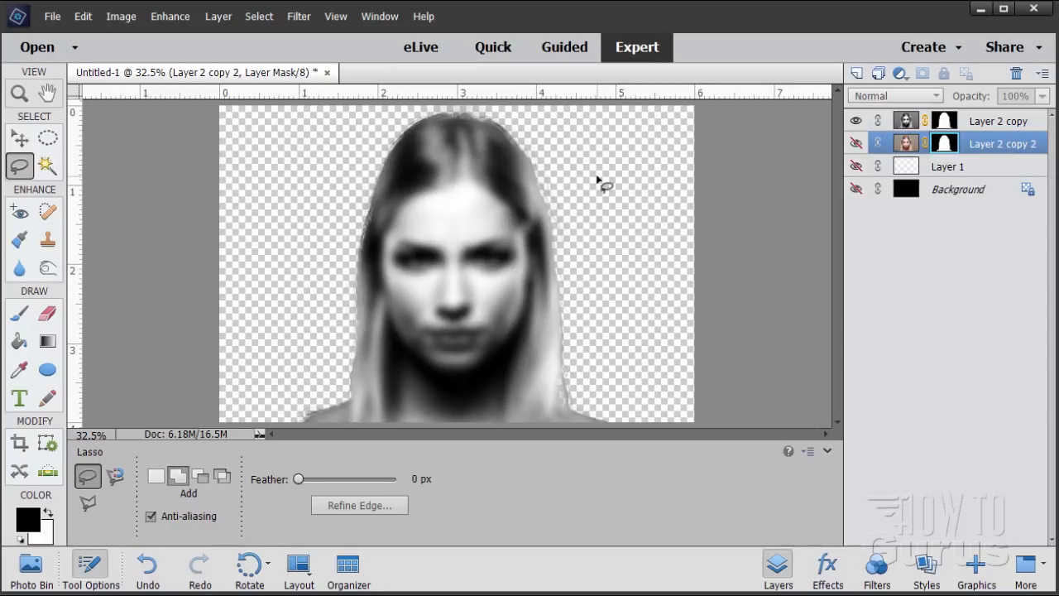
Disable the layer mask on Layer 2 copy to compare the image without it, and re-enable the mask.
{"action": "right_click", "coordinate": [948, 126]}
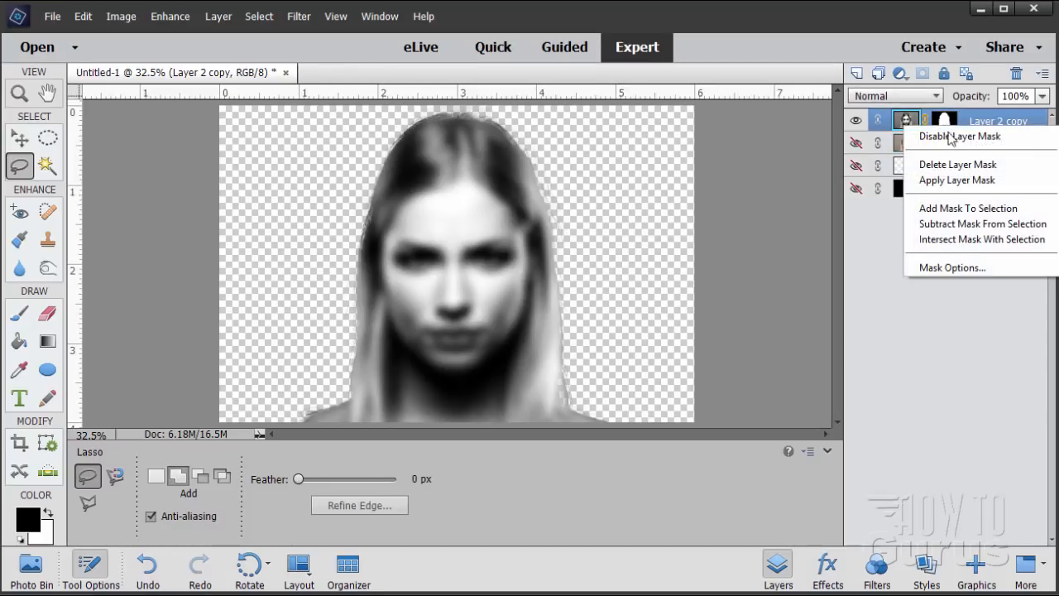
{"action": "left_click", "coordinate": [950, 138]}
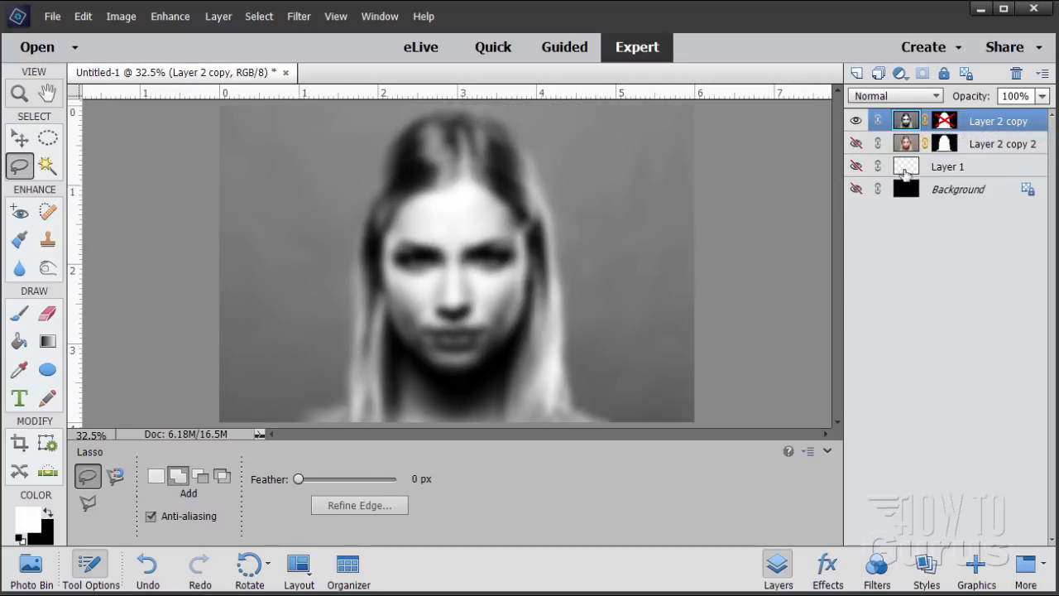
{"action": "right_click", "coordinate": [946, 124]}
{"action": "left_click", "coordinate": [948, 138]}
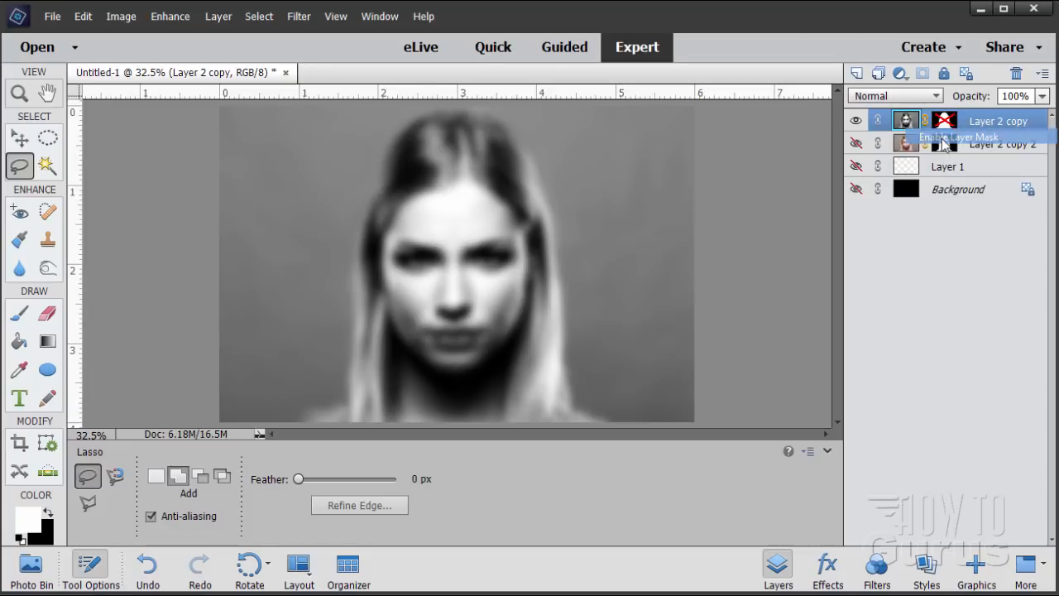
Simplify Layer 2 copy and fill the transparent areas on both sides of the woman with black using the Paint Bucket.
{"action": "right_click", "coordinate": [982, 123]}
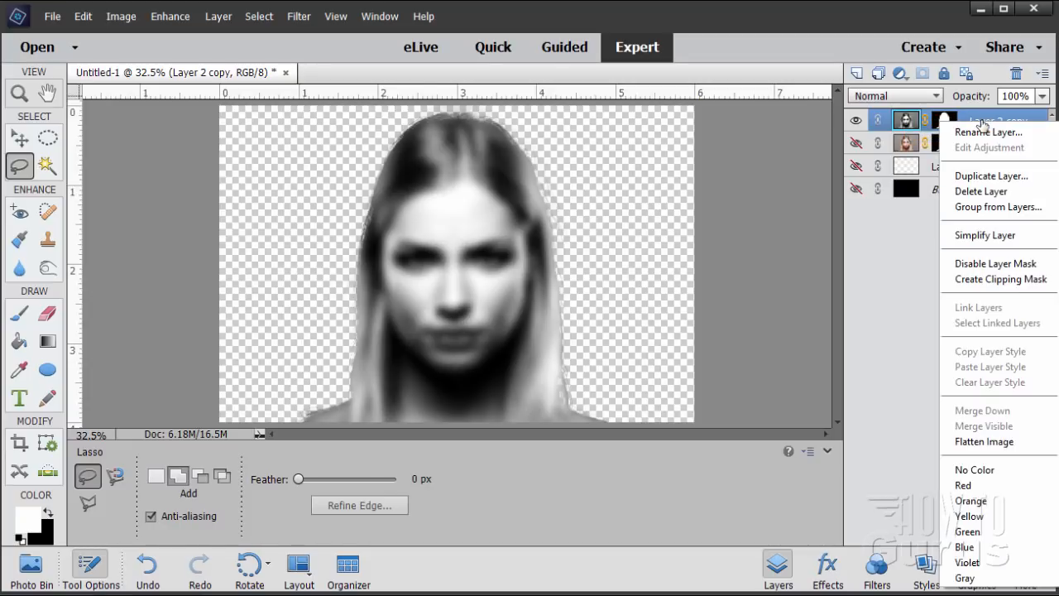
{"action": "left_click", "coordinate": [977, 236]}
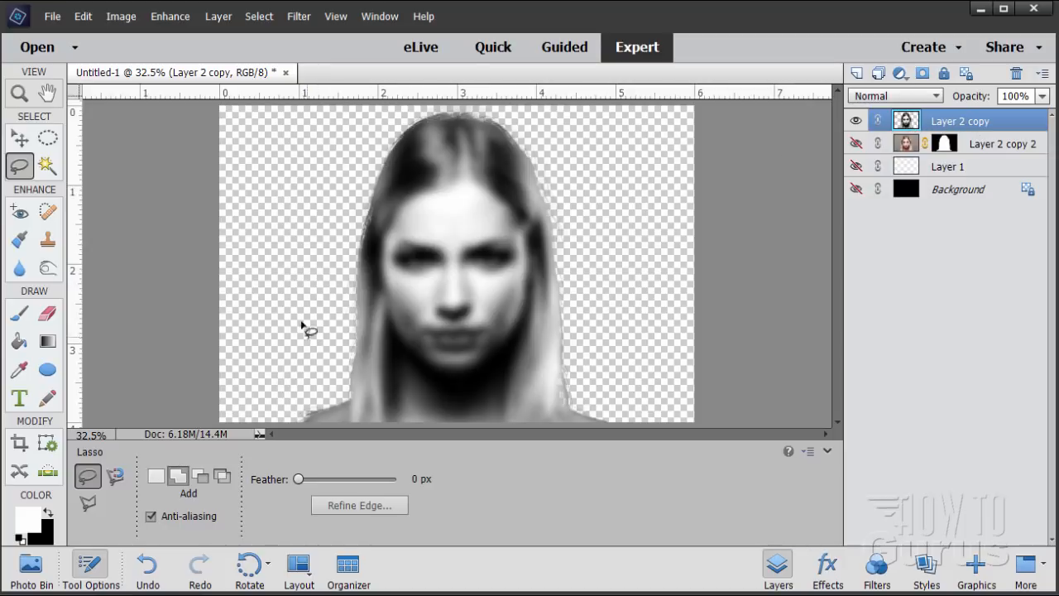
{"action": "left_click", "coordinate": [47, 515]}
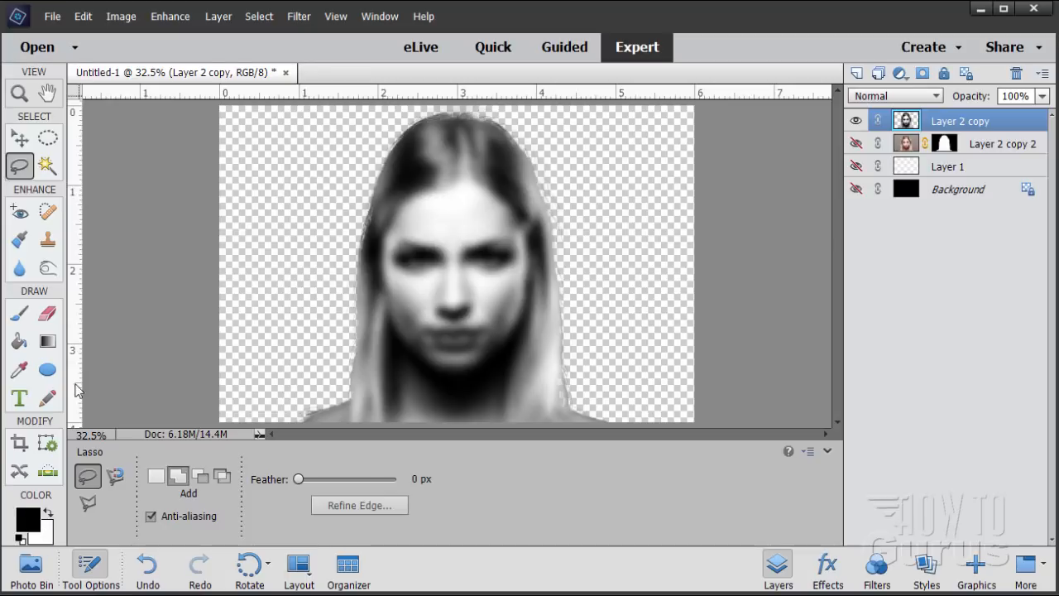
{"action": "left_click", "coordinate": [23, 348]}
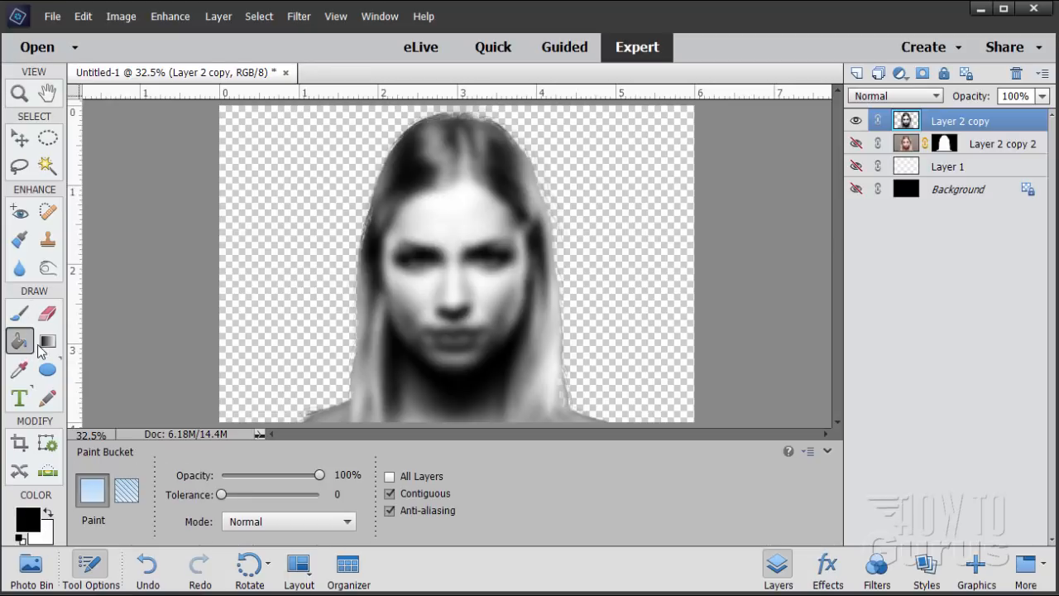
{"action": "left_click", "coordinate": [266, 289]}
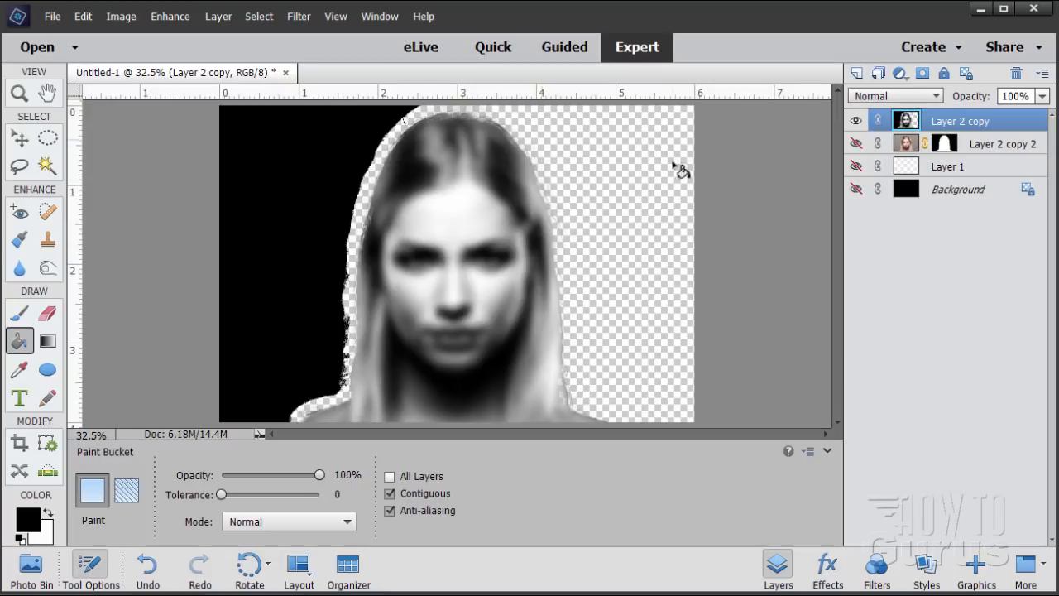
{"action": "left_click", "coordinate": [621, 223]}
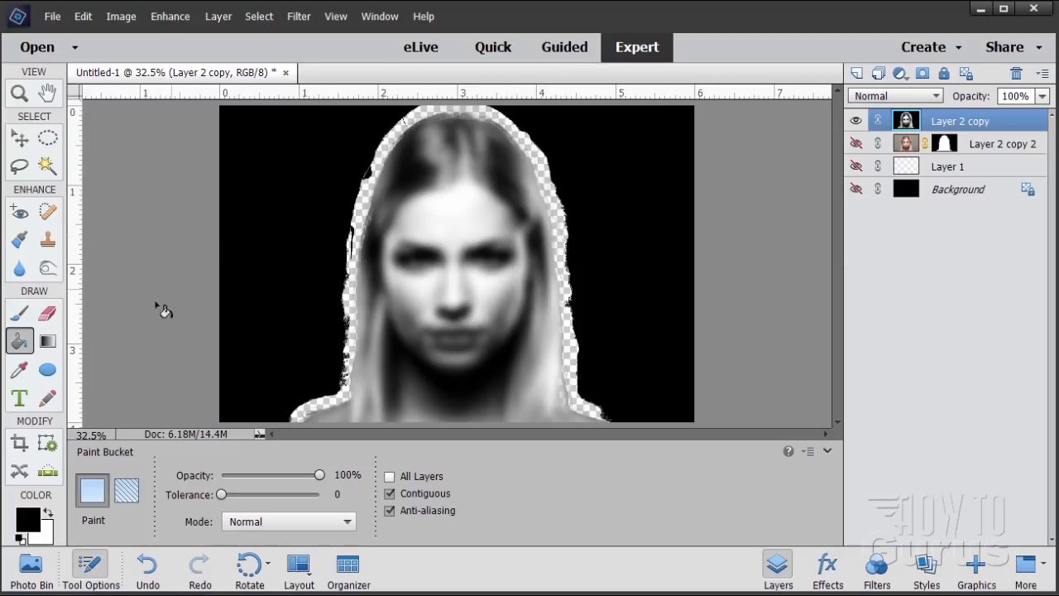
Paint over the remaining transparent gap around the hair and shoulders with a 65 px black brush.
{"action": "left_click", "coordinate": [20, 312]}
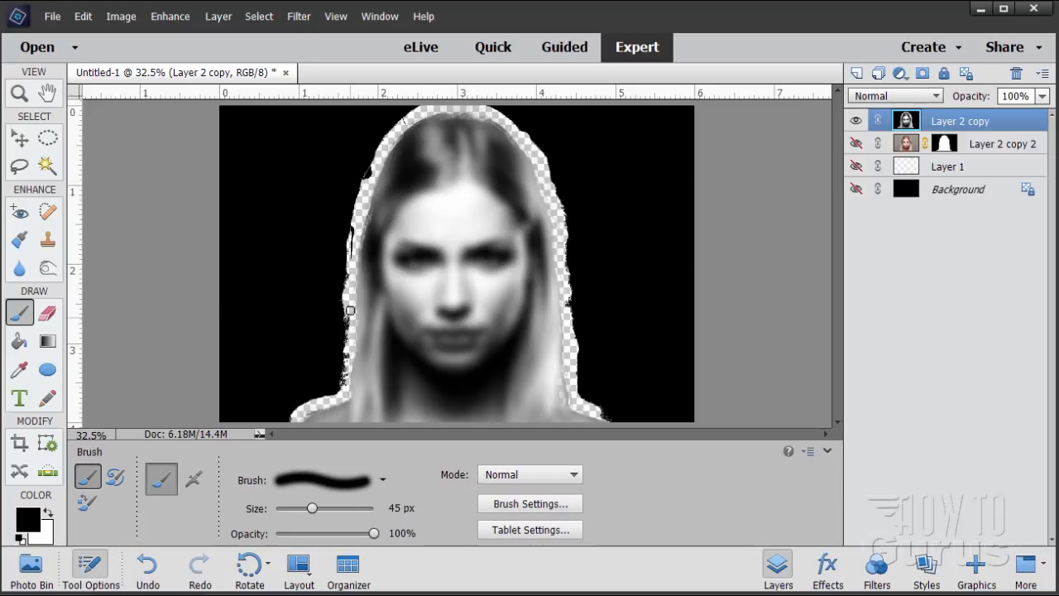
{"action": "left_click_drag", "start_coordinate": [317, 506], "coordinate": [322, 506]}
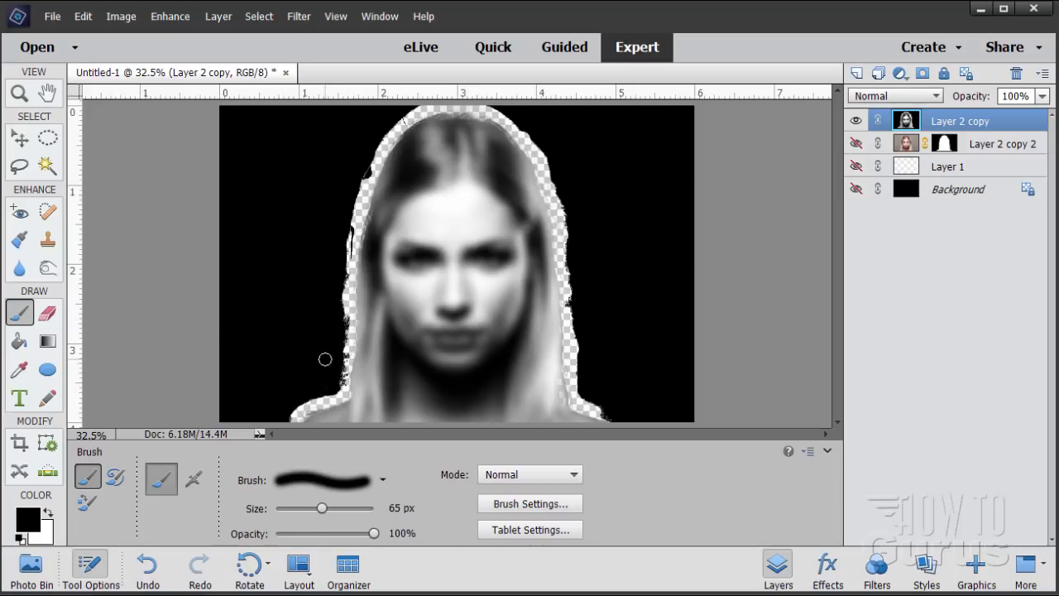
{"action": "mouse_move", "coordinate": [350, 253]}
{"action": "left_mouse_down"}
{"action": "mouse_move", "coordinate": [348, 306]}
{"action": "mouse_move", "coordinate": [350, 232]}
{"action": "mouse_move", "coordinate": [348, 366]}
{"action": "mouse_move", "coordinate": [348, 356]}
{"action": "left_mouse_up"}
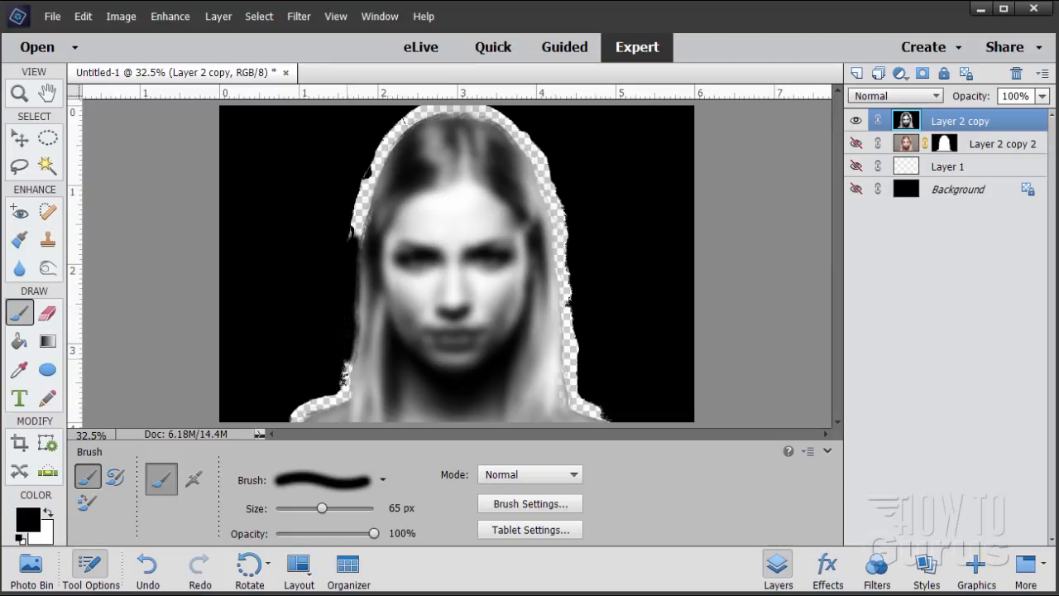
{"action": "mouse_move", "coordinate": [358, 306]}
{"action": "left_mouse_down"}
{"action": "mouse_move", "coordinate": [344, 401]}
{"action": "mouse_move", "coordinate": [341, 388]}
{"action": "mouse_move", "coordinate": [284, 418]}
{"action": "left_mouse_up"}
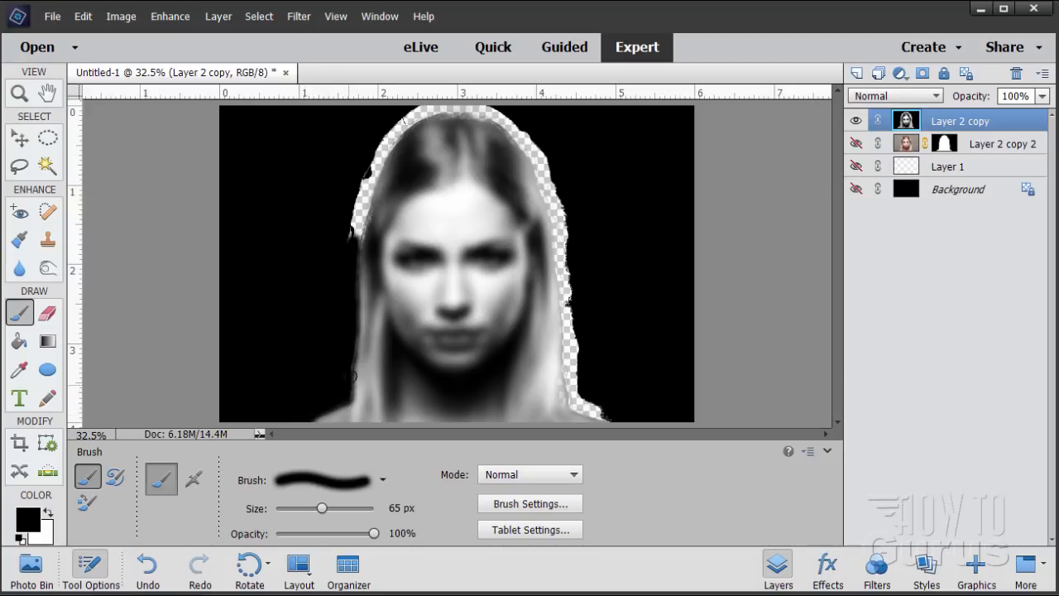
{"action": "left_click_drag", "start_coordinate": [351, 376], "coordinate": [340, 310]}
{"action": "mouse_move", "coordinate": [356, 244]}
{"action": "left_mouse_down"}
{"action": "mouse_move", "coordinate": [377, 170]}
{"action": "mouse_move", "coordinate": [351, 299]}
{"action": "mouse_move", "coordinate": [351, 217]}
{"action": "left_mouse_up"}
{"action": "mouse_move", "coordinate": [375, 160]}
{"action": "left_mouse_down"}
{"action": "mouse_move", "coordinate": [375, 194]}
{"action": "mouse_move", "coordinate": [401, 126]}
{"action": "mouse_move", "coordinate": [393, 143]}
{"action": "mouse_move", "coordinate": [422, 110]}
{"action": "mouse_move", "coordinate": [492, 114]}
{"action": "mouse_move", "coordinate": [456, 118]}
{"action": "mouse_move", "coordinate": [515, 132]}
{"action": "mouse_move", "coordinate": [489, 105]}
{"action": "mouse_move", "coordinate": [522, 136]}
{"action": "mouse_move", "coordinate": [565, 283]}
{"action": "mouse_move", "coordinate": [571, 409]}
{"action": "mouse_move", "coordinate": [567, 364]}
{"action": "mouse_move", "coordinate": [563, 393]}
{"action": "mouse_move", "coordinate": [616, 421]}
{"action": "mouse_move", "coordinate": [575, 414]}
{"action": "mouse_move", "coordinate": [563, 395]}
{"action": "mouse_move", "coordinate": [571, 339]}
{"action": "mouse_move", "coordinate": [584, 402]}
{"action": "left_mouse_up"}
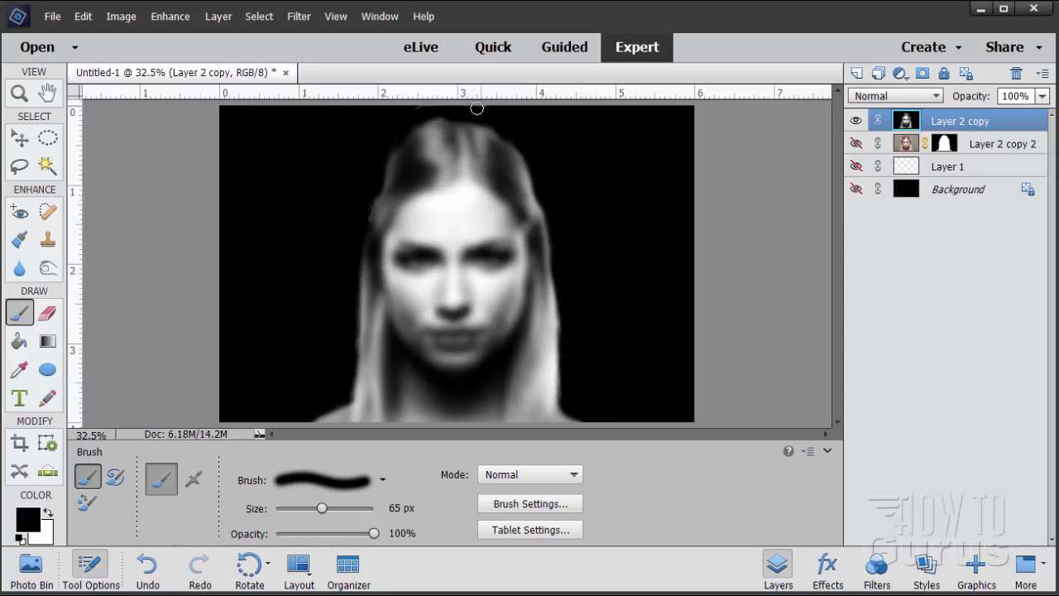
{"action": "mouse_move", "coordinate": [451, 110]}
{"action": "left_mouse_down"}
{"action": "mouse_move", "coordinate": [493, 104]}
{"action": "mouse_move", "coordinate": [298, 105]}
{"action": "left_mouse_up"}
Load Layer 2 copy as a selection, copy its contents to the clipboard, and deselect.
{"action": "key", "text": "v"}
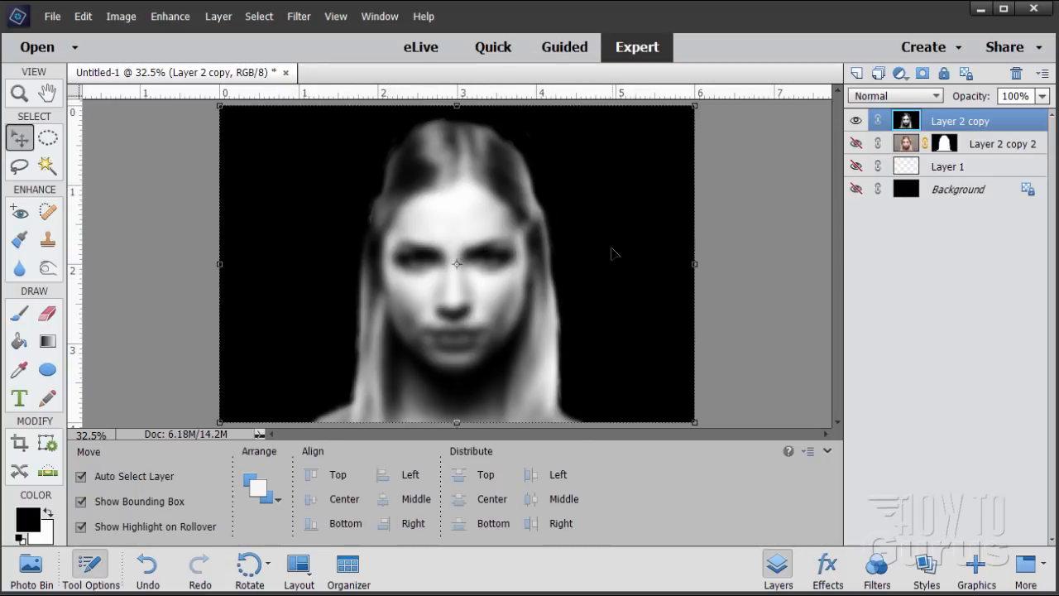
{"action": "key", "text": "ctrl"}
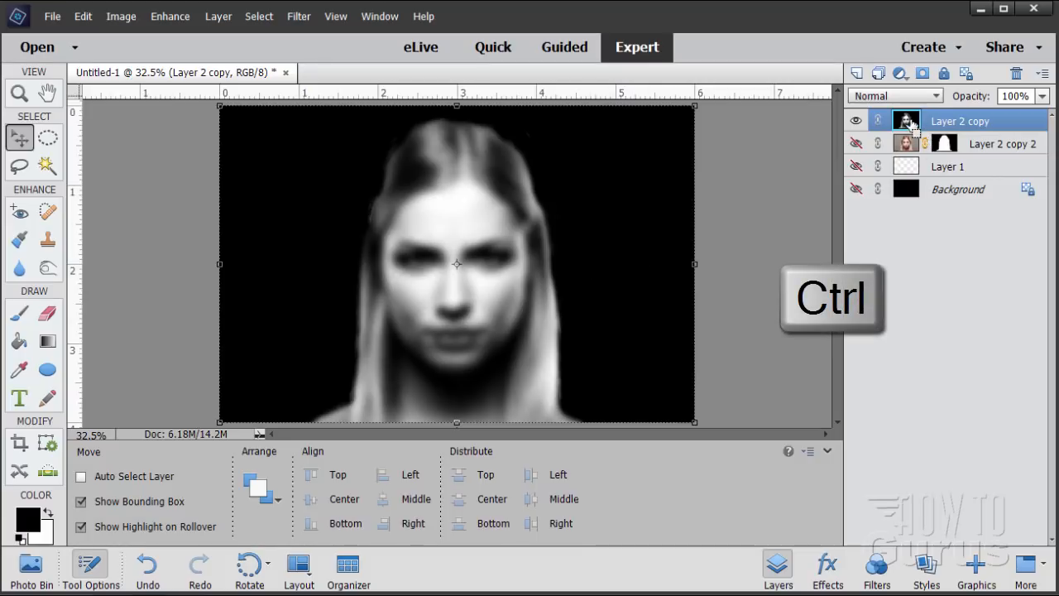
{"action": "left_click", "coordinate": [908, 122], "text": "ctrl"}
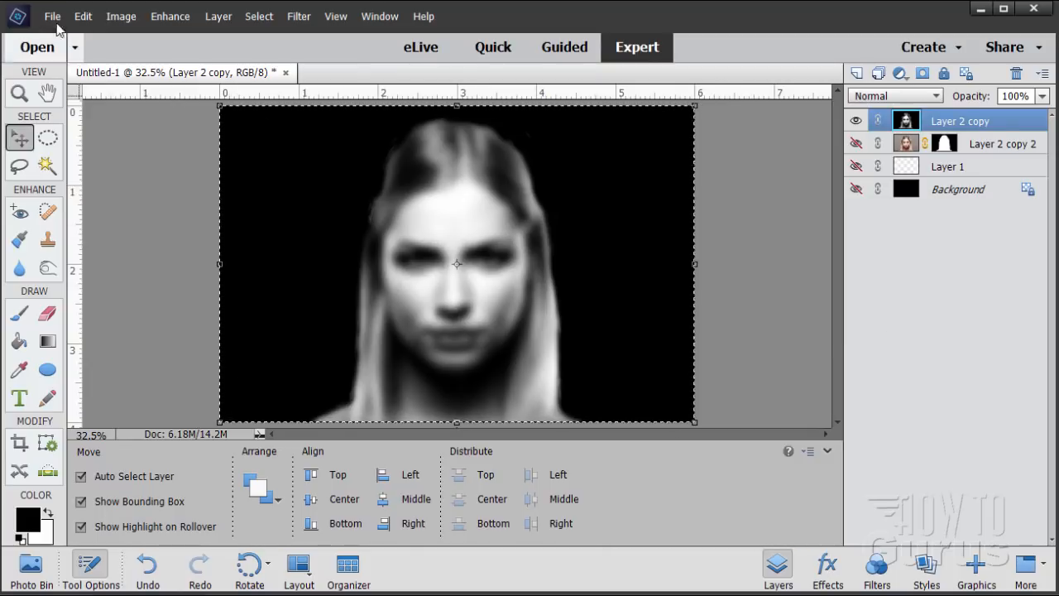
{"action": "left_click", "coordinate": [83, 15]}
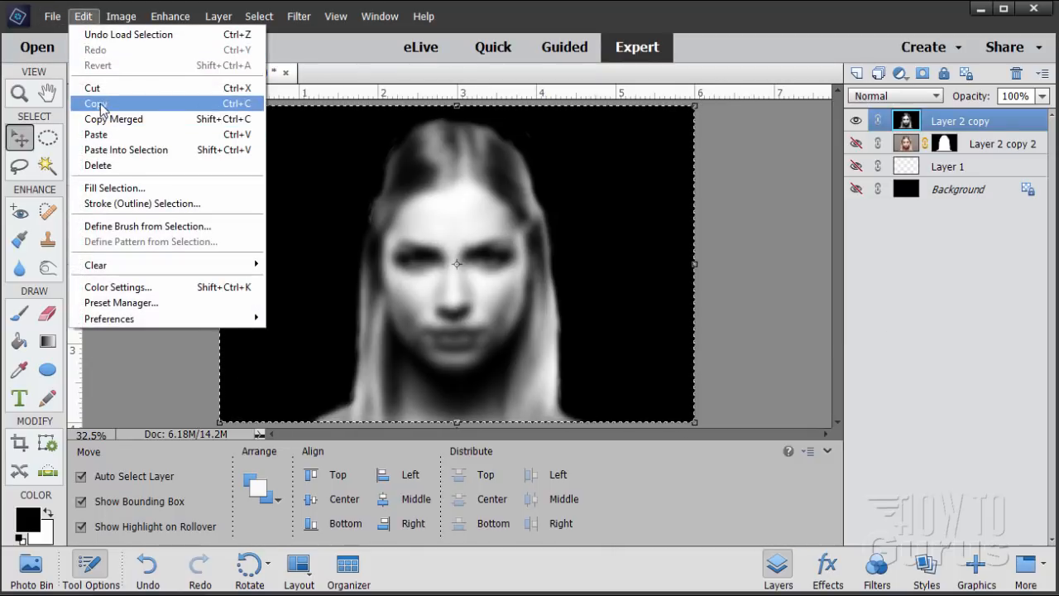
{"action": "left_click", "coordinate": [97, 103]}
{"action": "left_click", "coordinate": [259, 15]}
{"action": "left_click", "coordinate": [274, 50]}
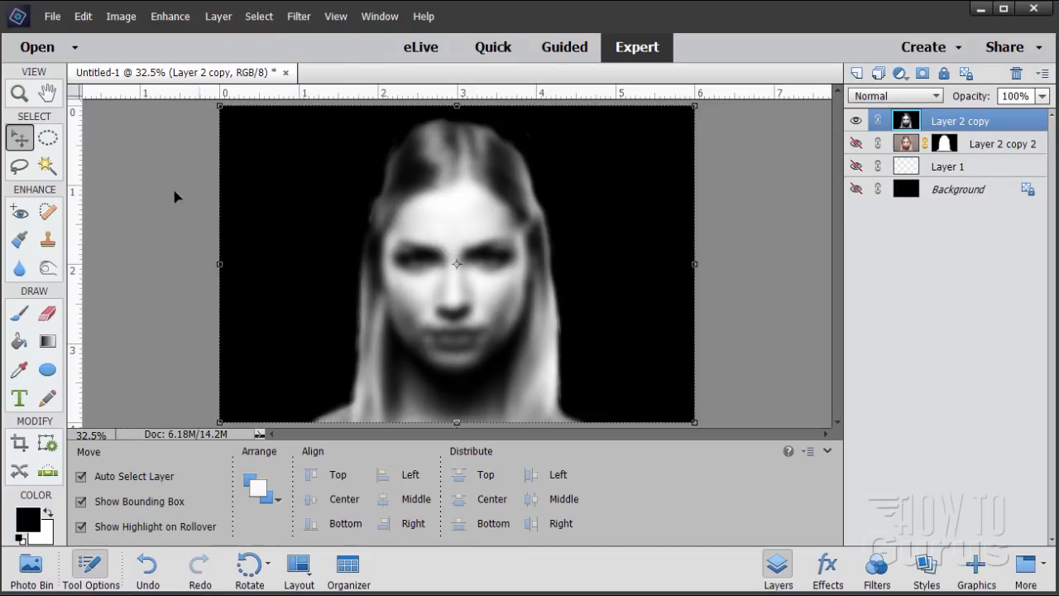
Create a new blank document from the clipboard size, 1800 x 1200 pixels at 300 resolution, RGB Color with a white background.
{"action": "left_click", "coordinate": [53, 16]}
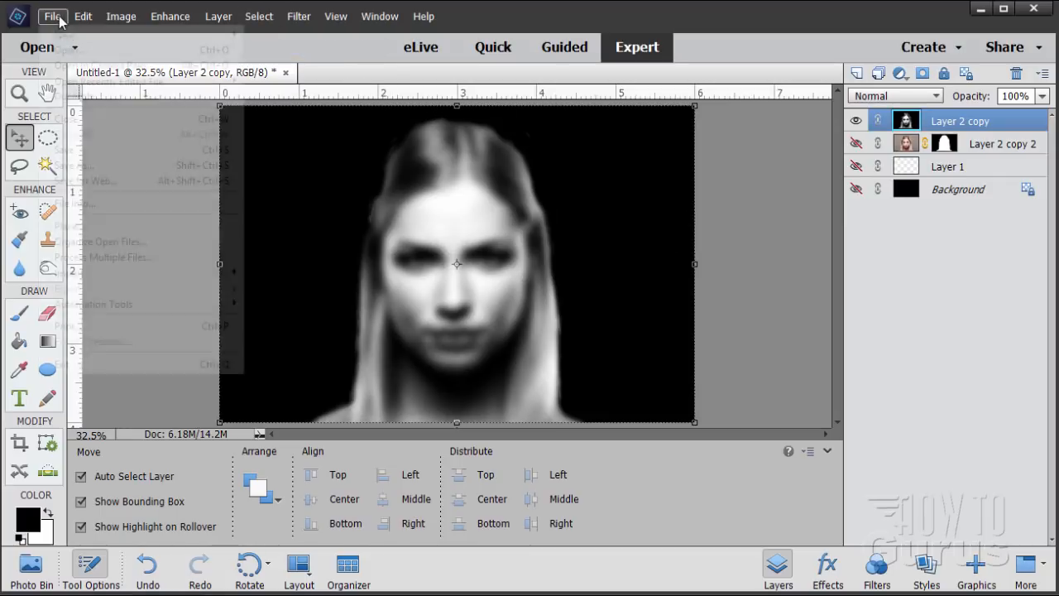
{"action": "mouse_move", "coordinate": [99, 39]}
{"action": "left_click", "coordinate": [280, 35]}
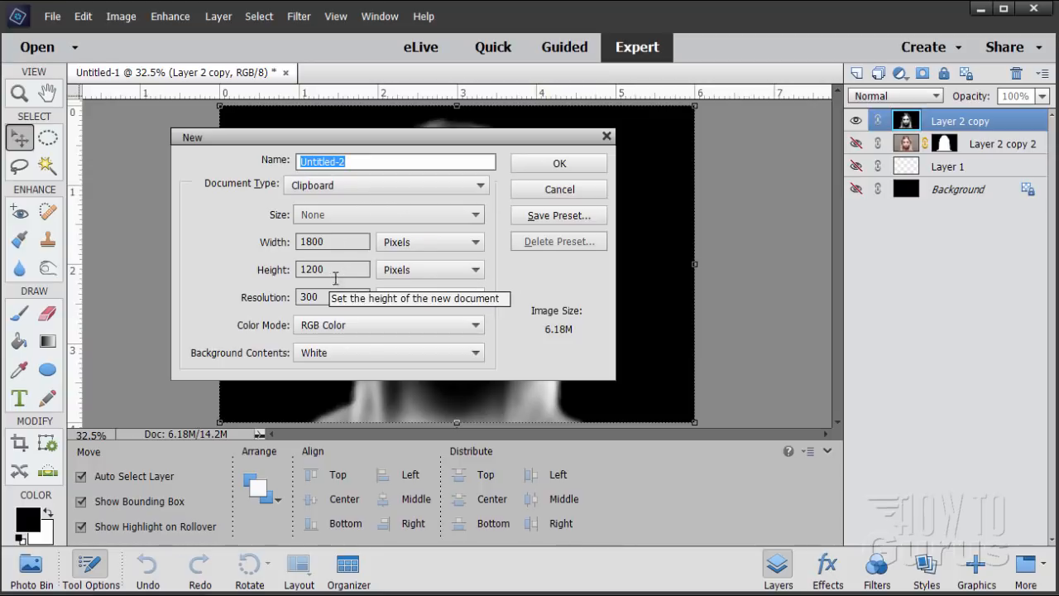
{"action": "left_click", "coordinate": [570, 163]}
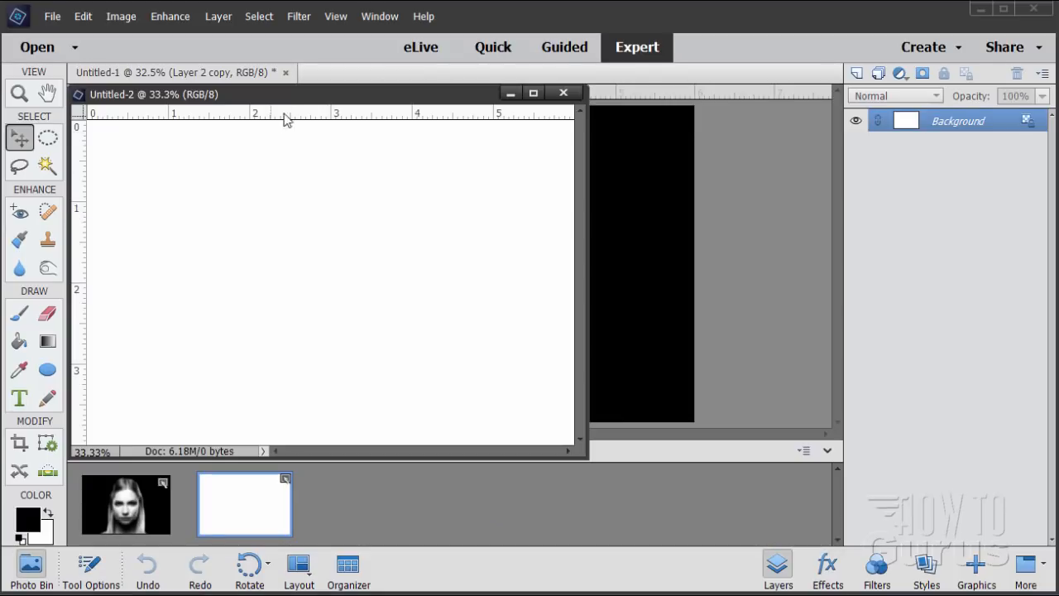
Paste the copied black and white portrait into the new blank document.
{"action": "left_click_drag", "start_coordinate": [284, 94], "coordinate": [346, 125]}
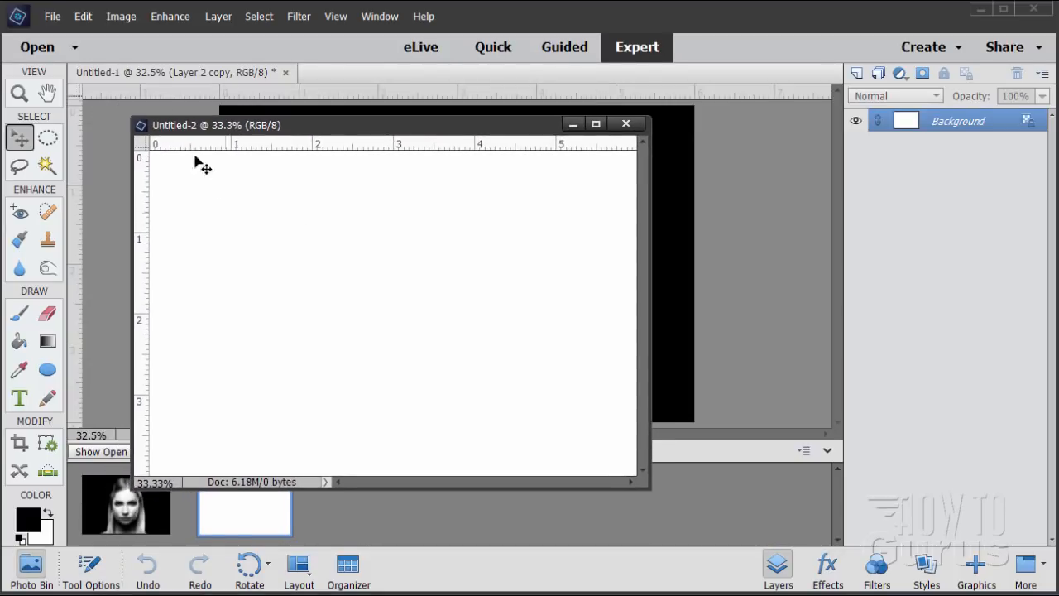
{"action": "left_click", "coordinate": [83, 17]}
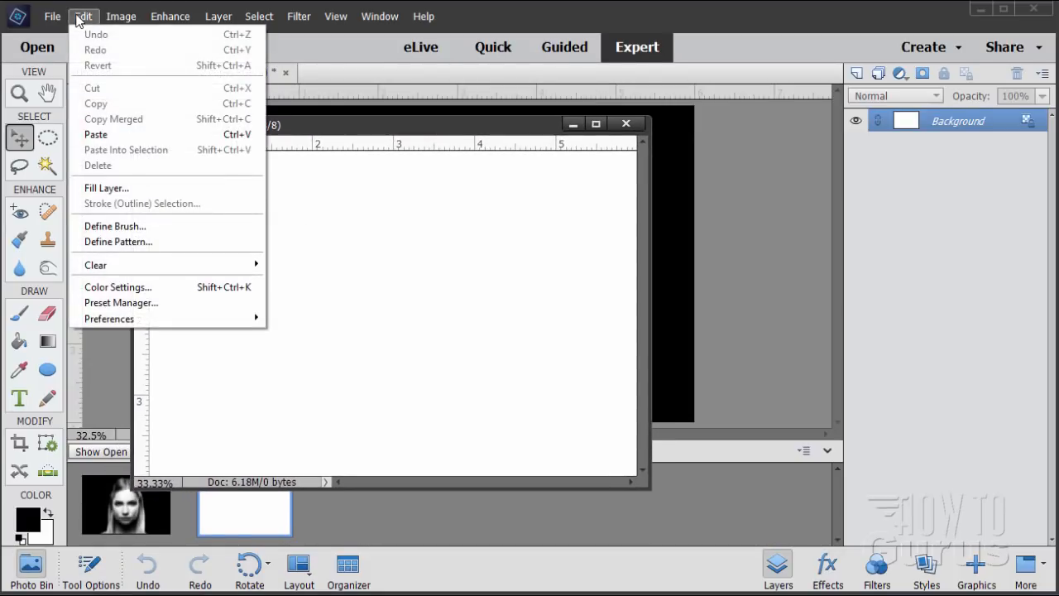
{"action": "left_click", "coordinate": [111, 135]}
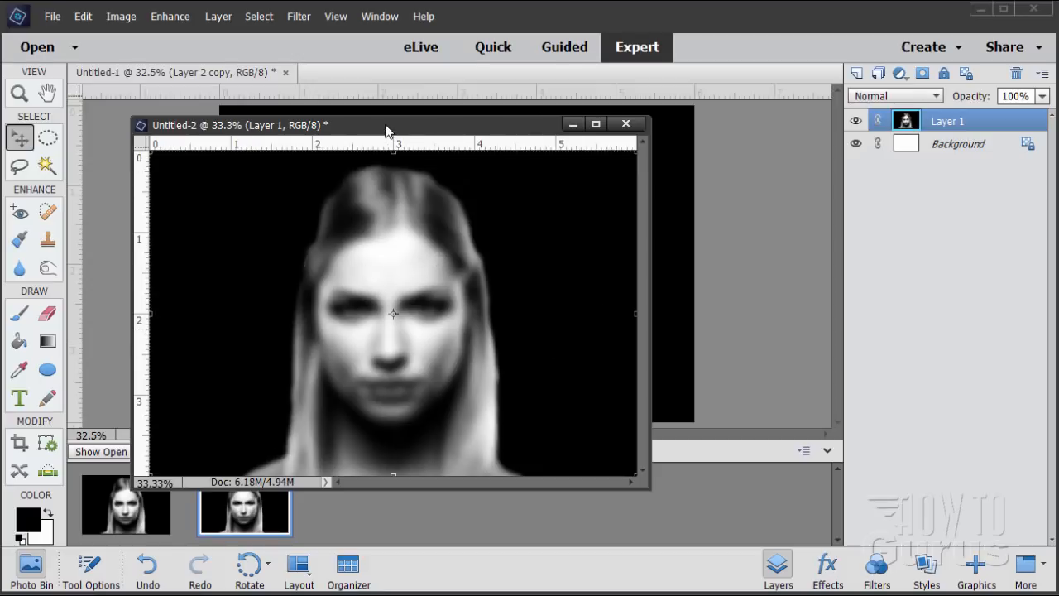
{"action": "left_click_drag", "start_coordinate": [386, 131], "coordinate": [392, 132]}
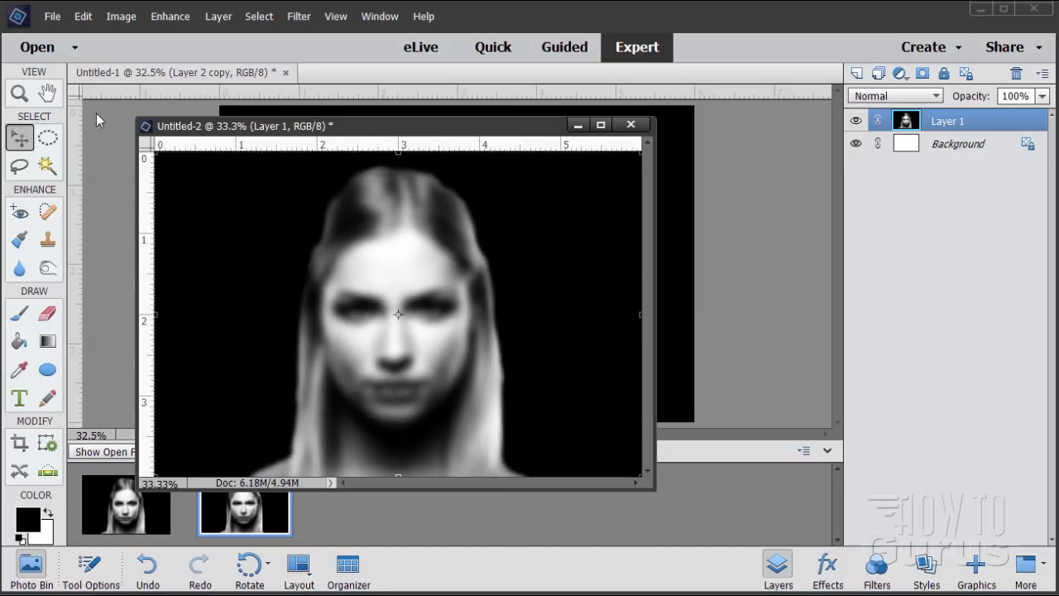
Save the new document in Photoshop format as Displacement Map 3 in the PSE Tricks folder and close it.
{"action": "left_click", "coordinate": [52, 15]}
{"action": "left_click", "coordinate": [66, 150]}
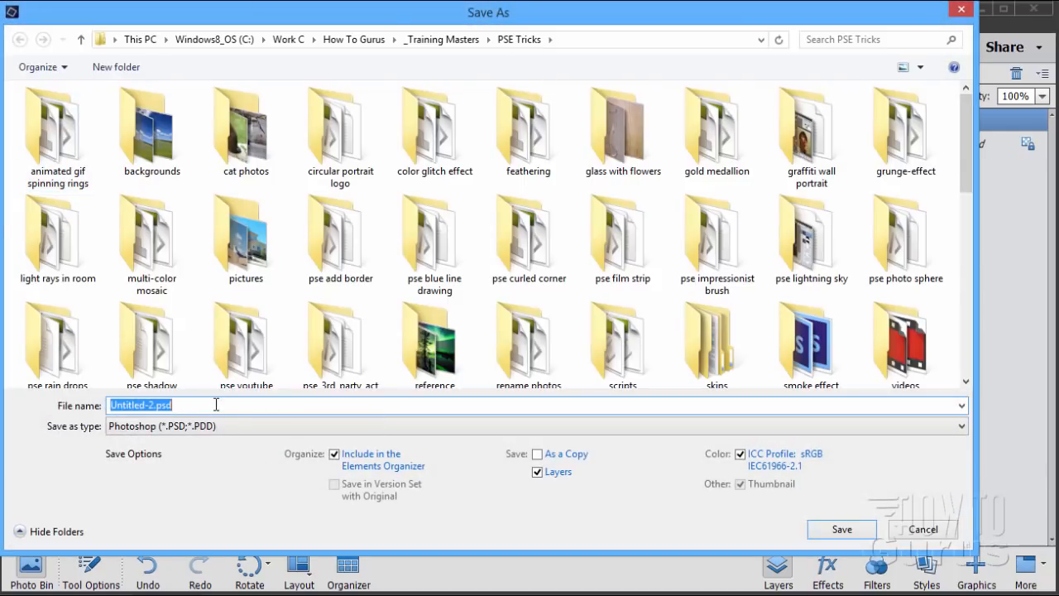
{"action": "type", "text": "Displacemen"}
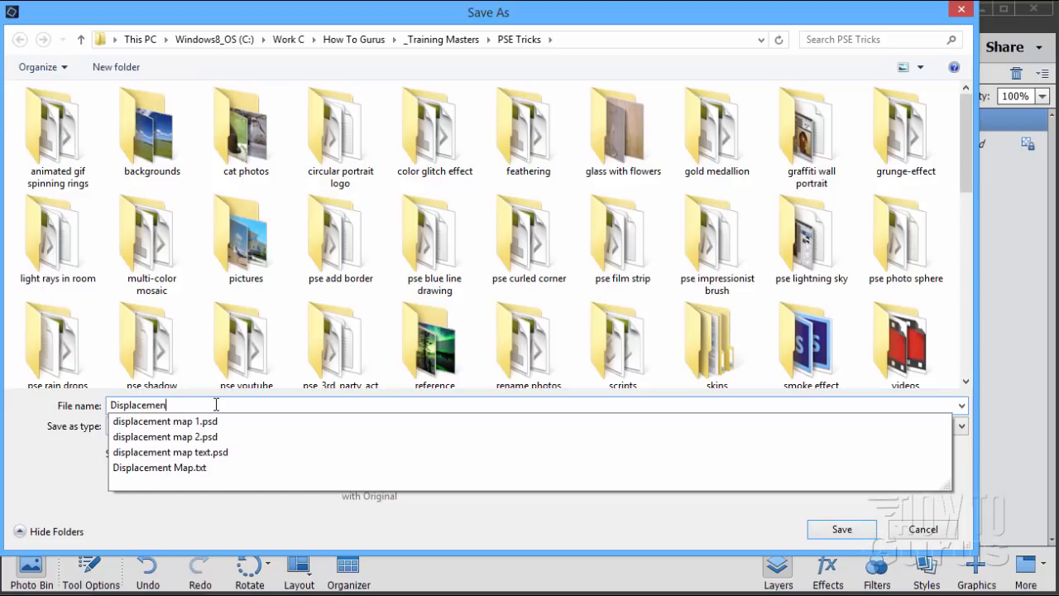
{"action": "type", "text": "t Map 3"}
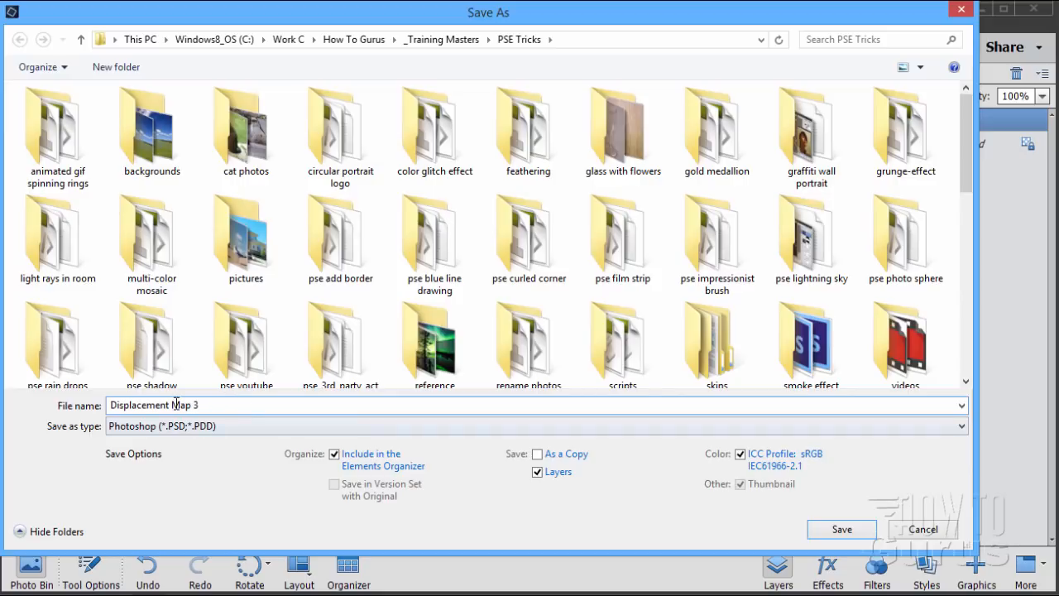
{"action": "left_click", "coordinate": [869, 529]}
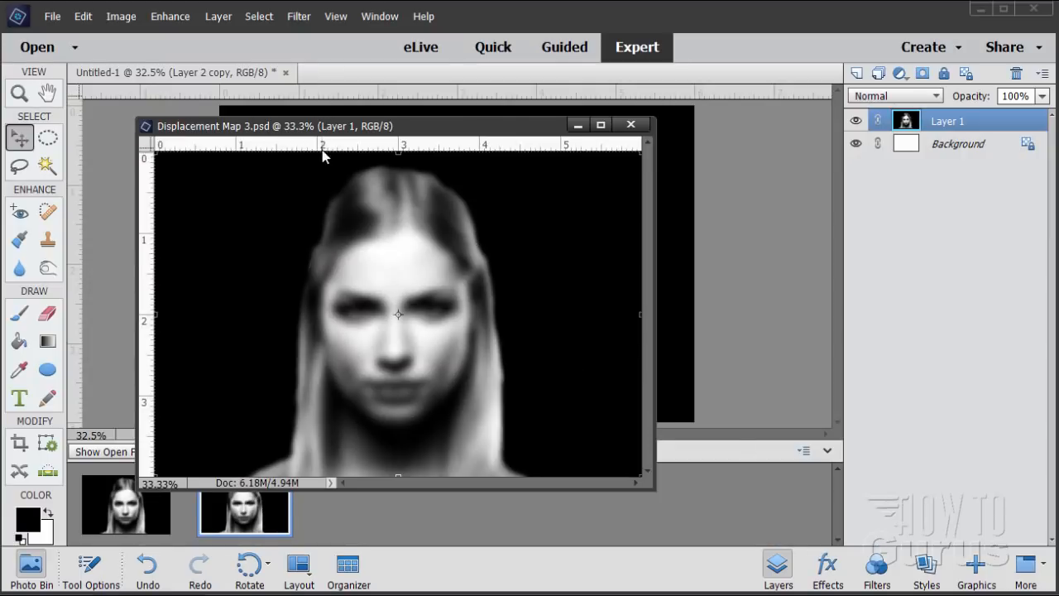
{"action": "left_click_drag", "start_coordinate": [407, 129], "coordinate": [394, 139]}
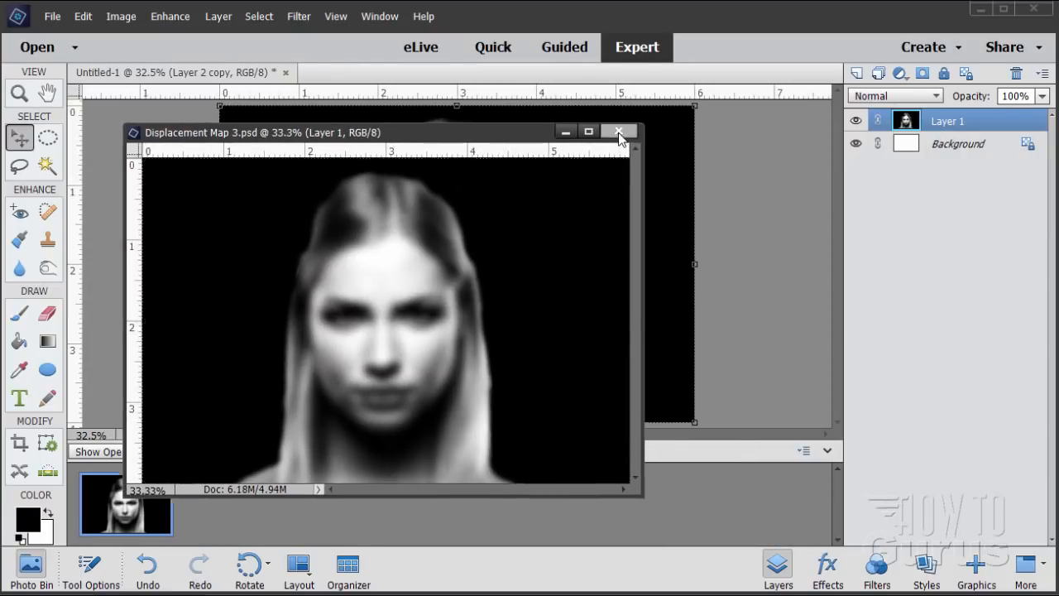
{"action": "left_click", "coordinate": [618, 131]}
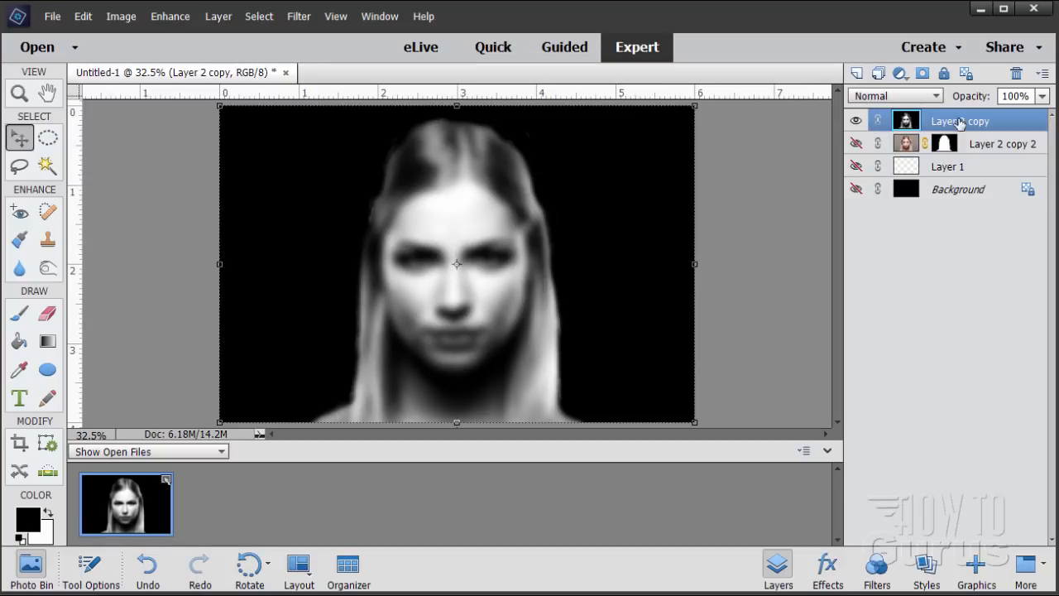
Delete Layer 2 copy and make Layer 2 copy 2, Layer 1 and the Background visible.
{"action": "left_click", "coordinate": [1017, 73]}
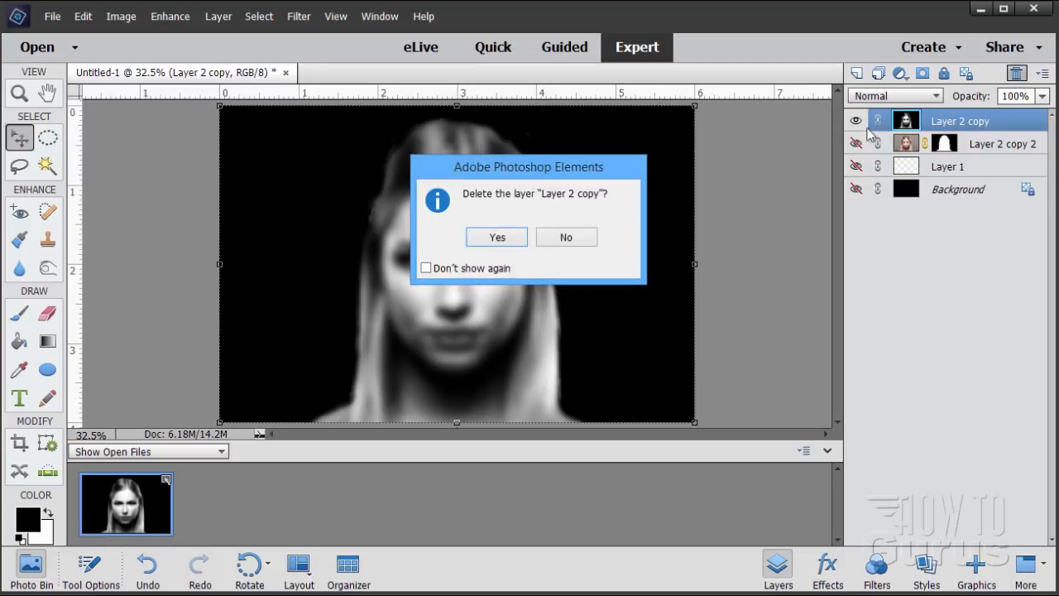
{"action": "left_click", "coordinate": [501, 239]}
{"action": "left_click", "coordinate": [857, 120]}
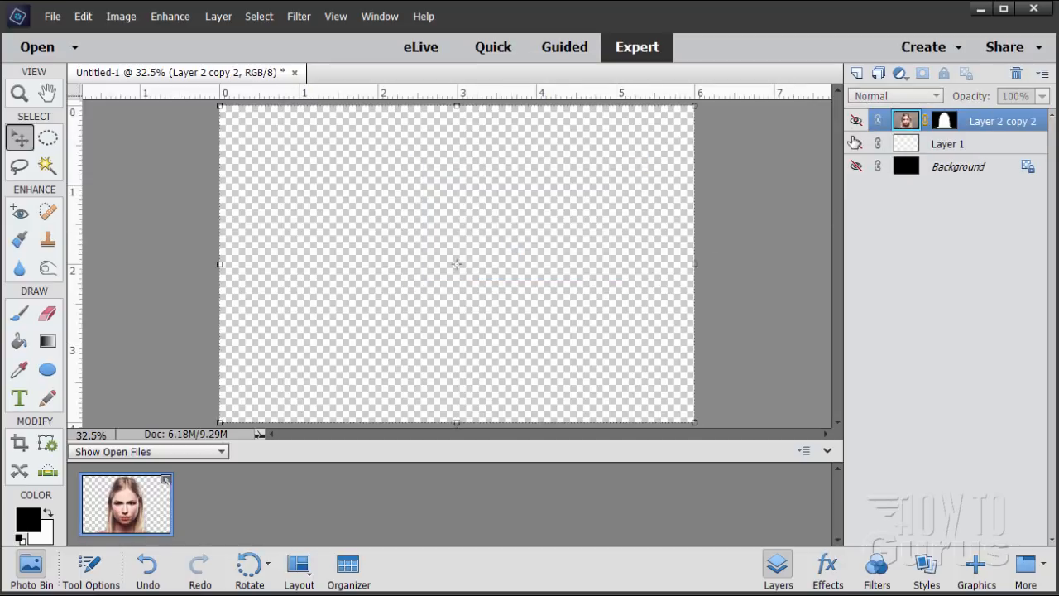
{"action": "left_click", "coordinate": [857, 144]}
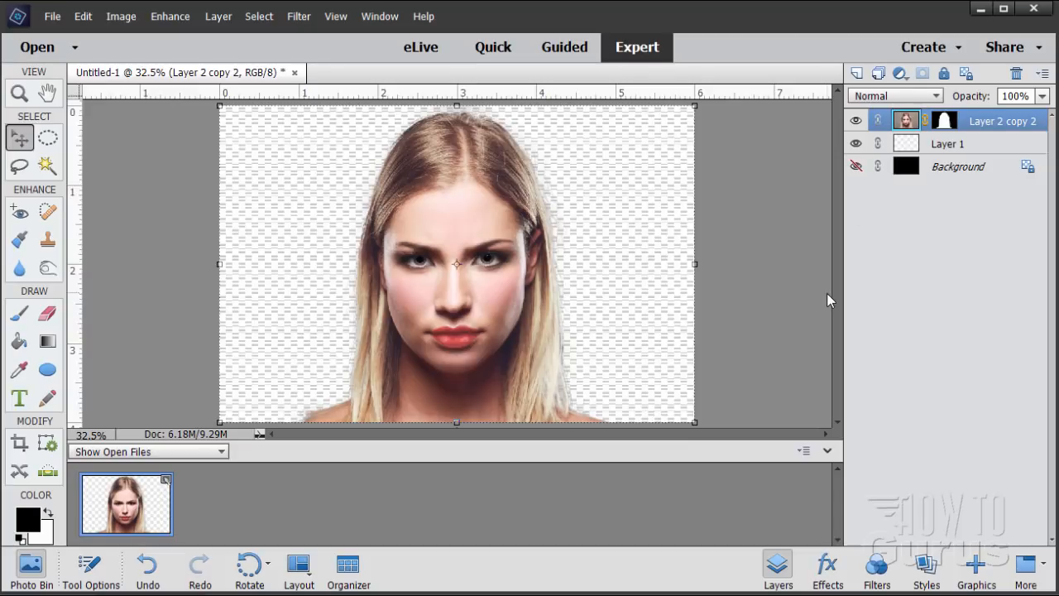
{"action": "left_click", "coordinate": [856, 167]}
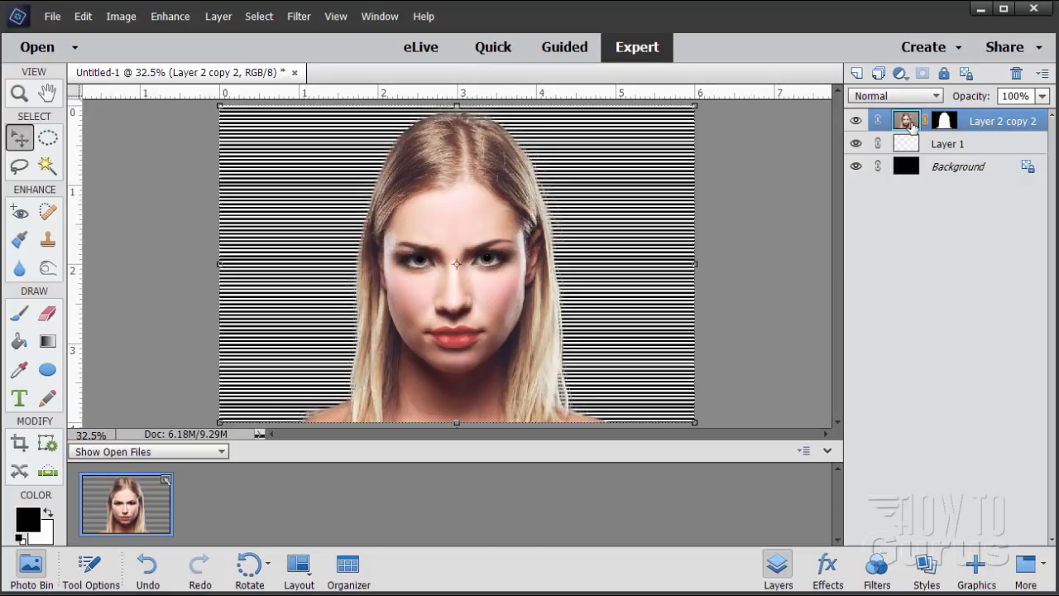
Clip the colour portrait on Layer 2 copy 2 to the stripes on Layer 1 with a clipping mask.
{"action": "right_click", "coordinate": [984, 126]}
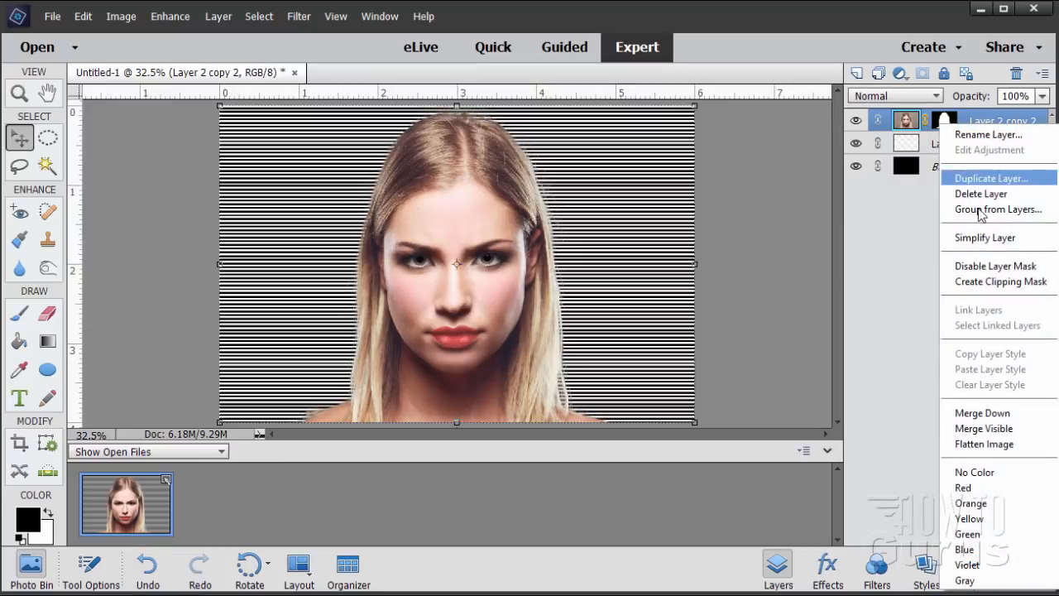
{"action": "left_click", "coordinate": [980, 282]}
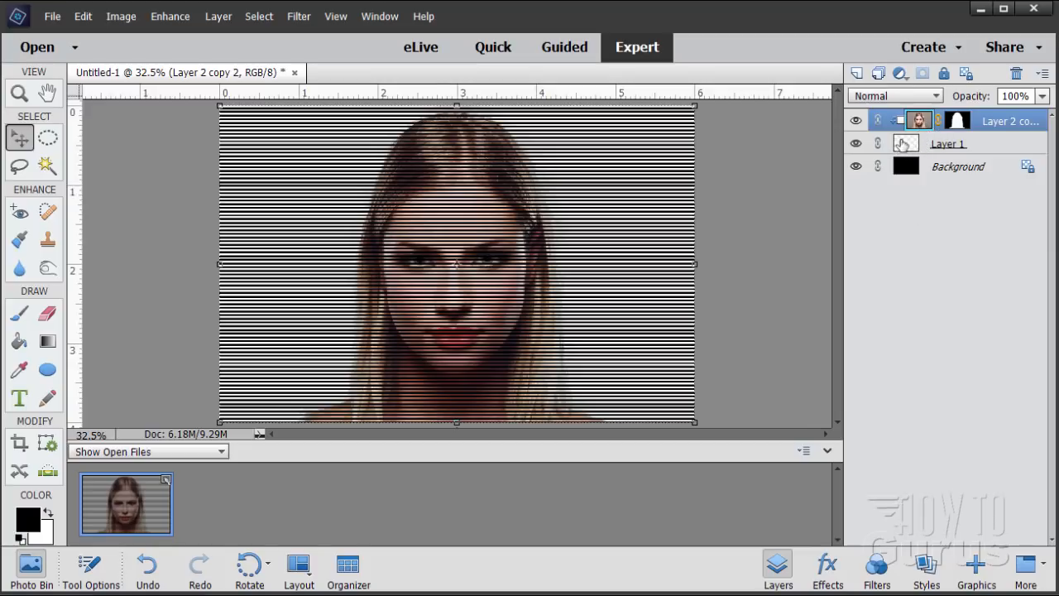
Examine up close how the clipped portrait fills the stripes around the hair and cheek, and return to the whole image.
{"action": "left_click", "coordinate": [19, 93]}
{"action": "left_click", "coordinate": [382, 318]}
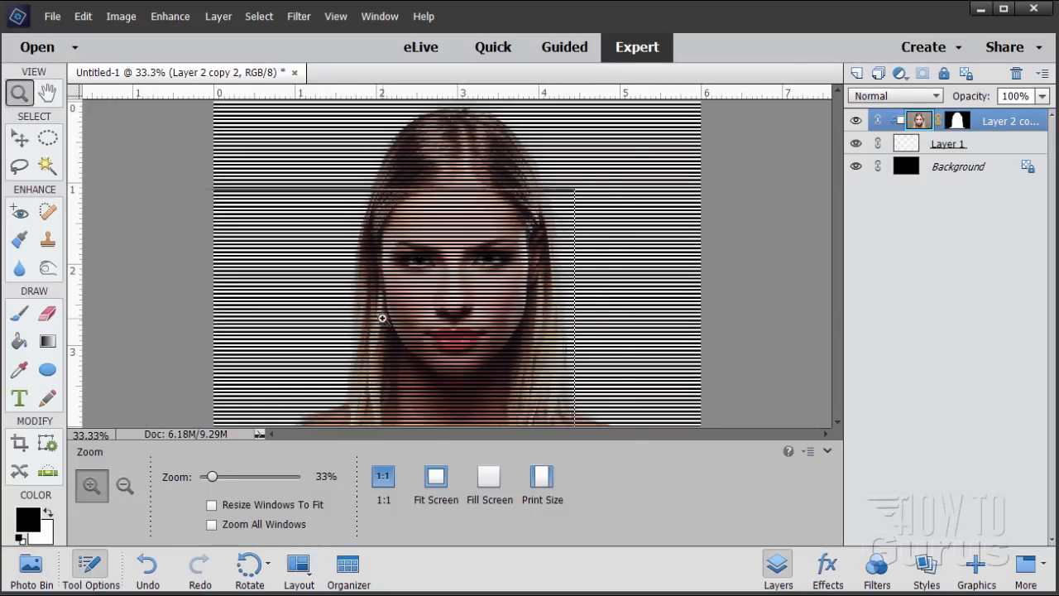
{"action": "left_click", "coordinate": [382, 318]}
{"action": "left_click", "coordinate": [382, 318]}
{"action": "left_click", "coordinate": [383, 318]}
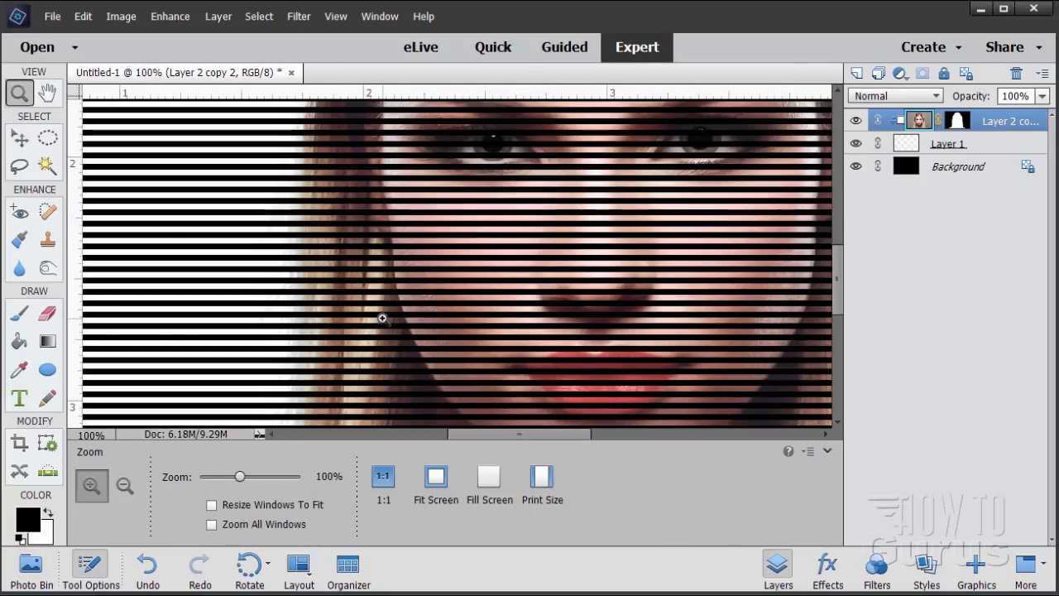
{"action": "left_click", "coordinate": [382, 318]}
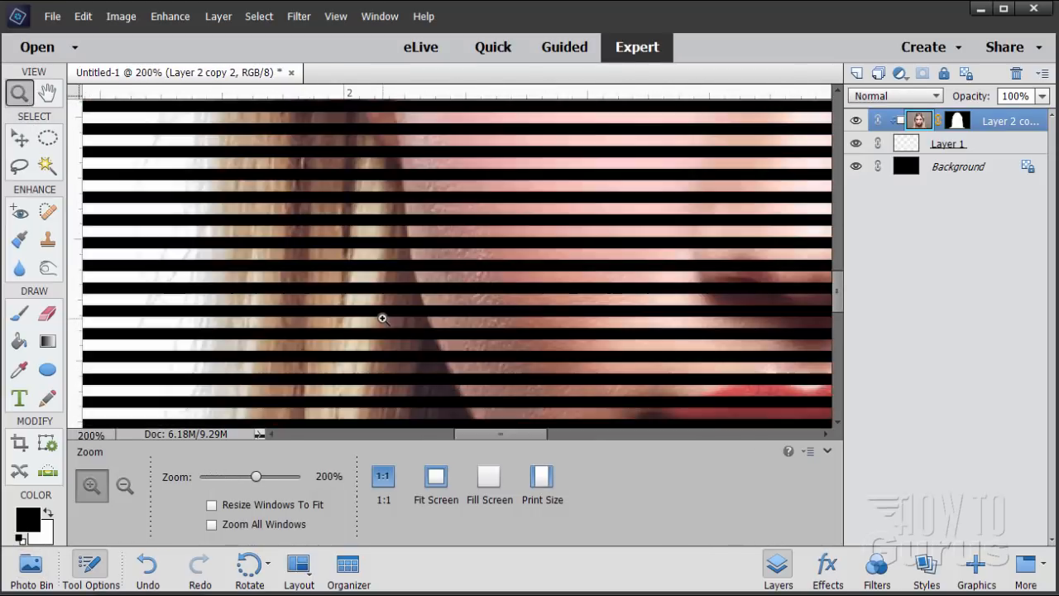
{"action": "left_click", "coordinate": [20, 138]}
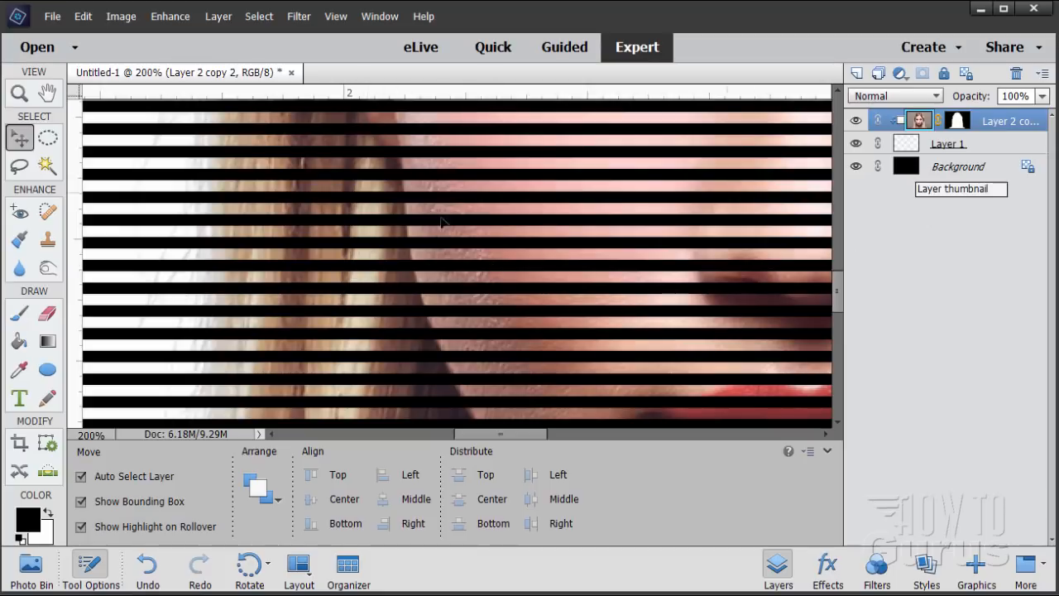
{"action": "left_click", "coordinate": [19, 95]}
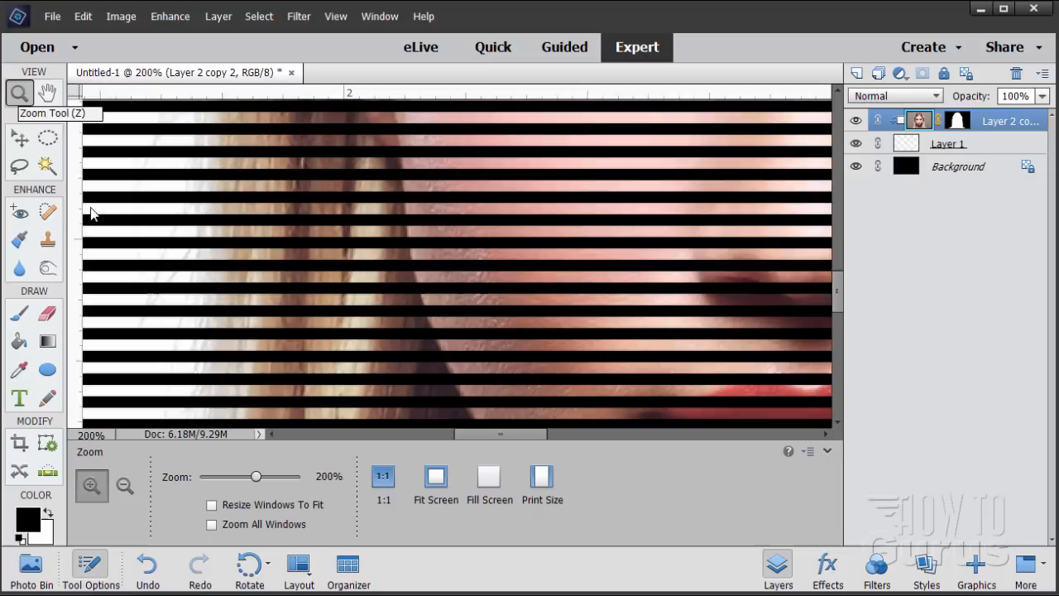
{"action": "left_click", "coordinate": [436, 478]}
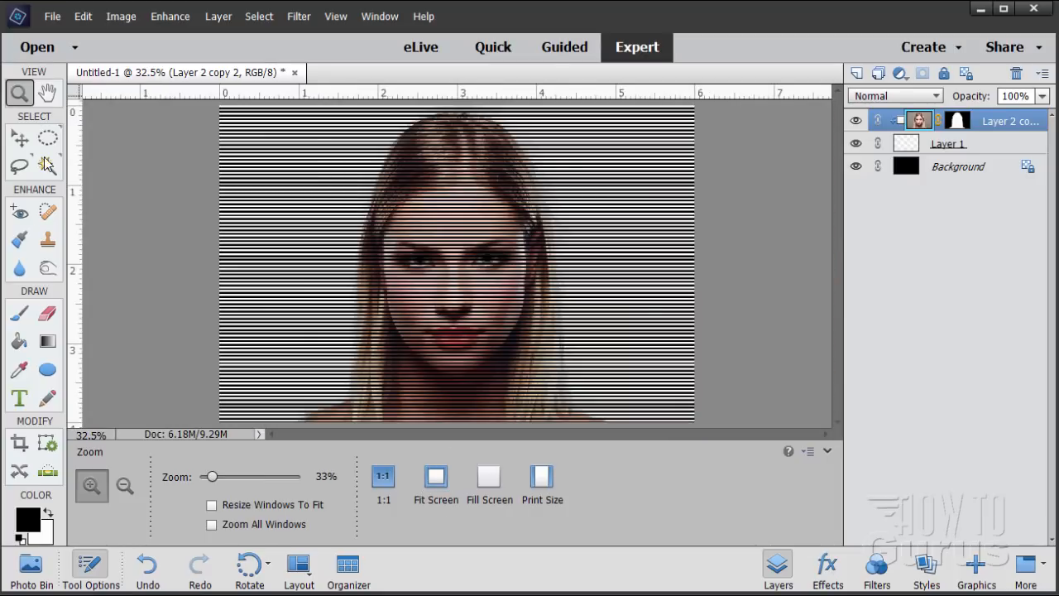
{"action": "left_click", "coordinate": [22, 138]}
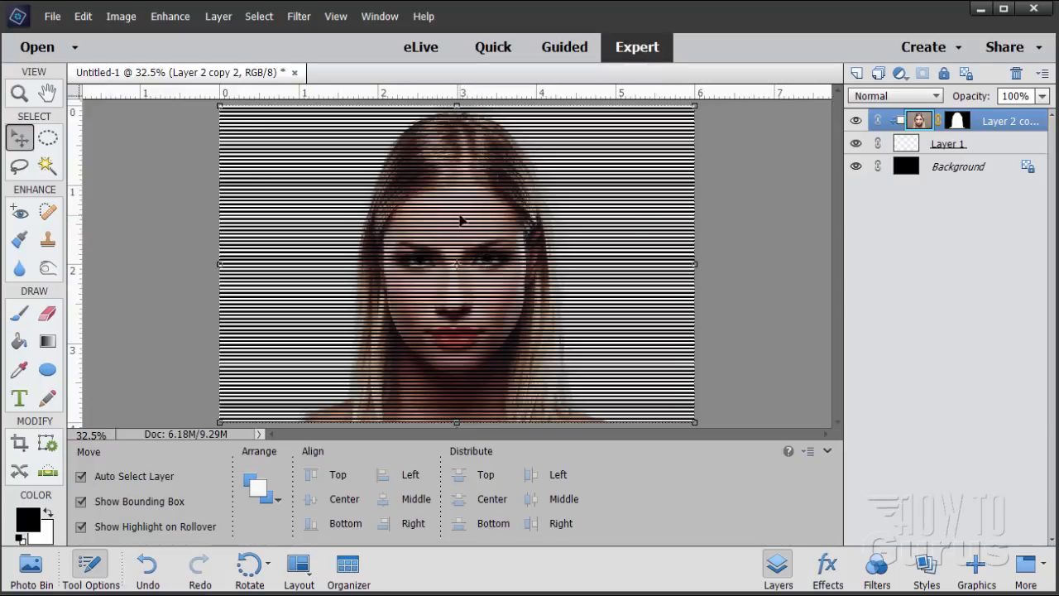
Set up a Displace filter on Layer 1 with horizontal and vertical scale 10, Stretch To Fit and Repeat Edge Pixels.
{"action": "left_click", "coordinate": [949, 156]}
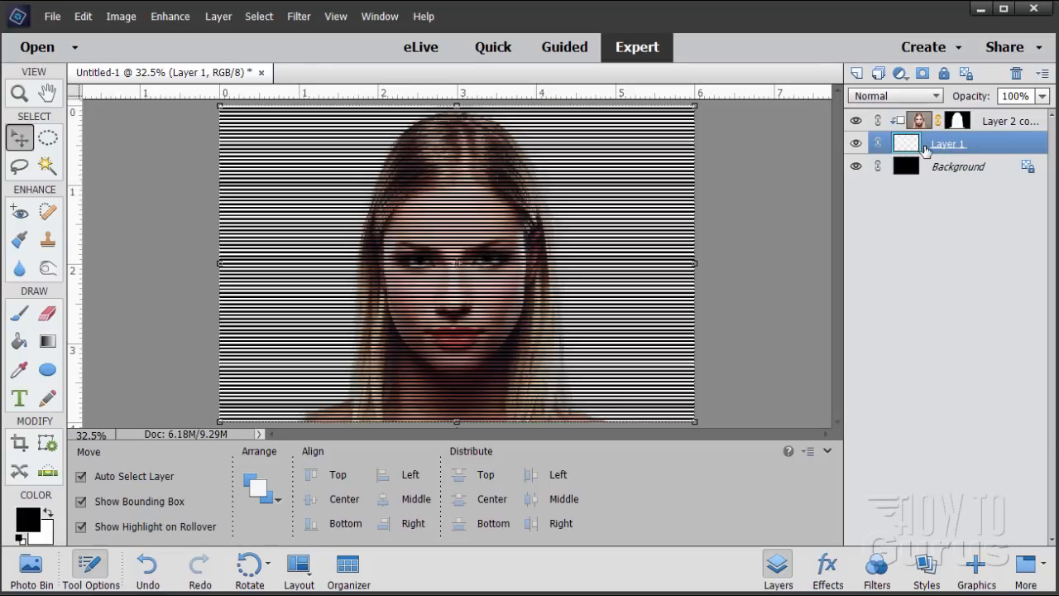
{"action": "left_click", "coordinate": [302, 22]}
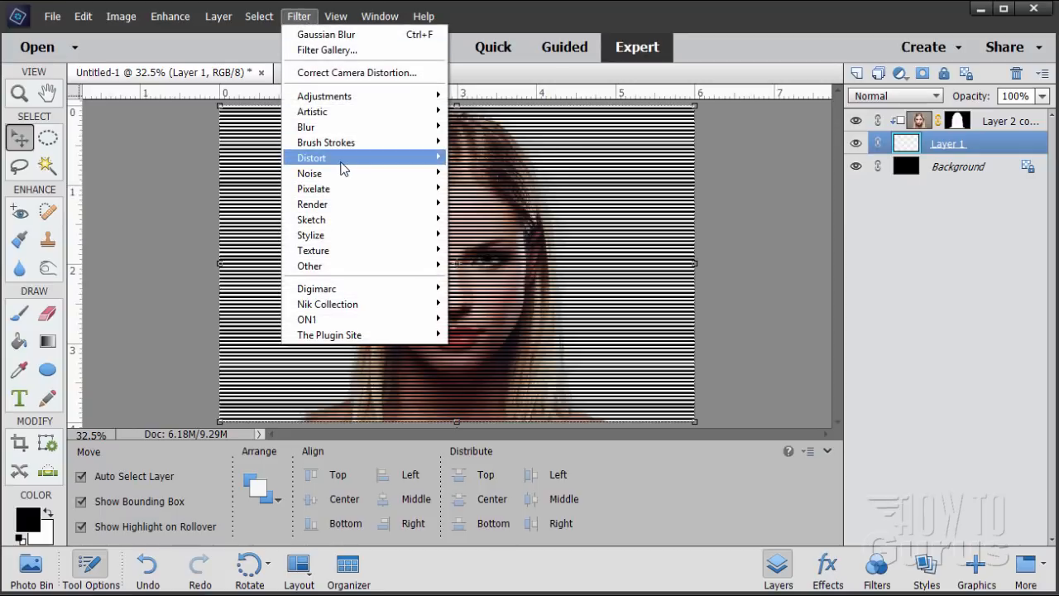
{"action": "mouse_move", "coordinate": [342, 163]}
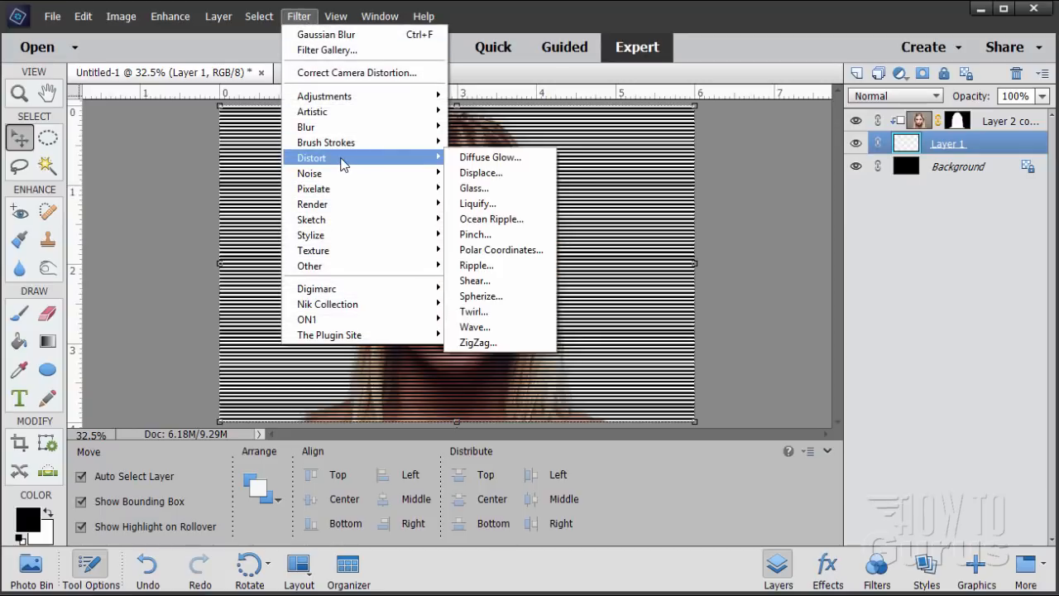
{"action": "left_click", "coordinate": [497, 176]}
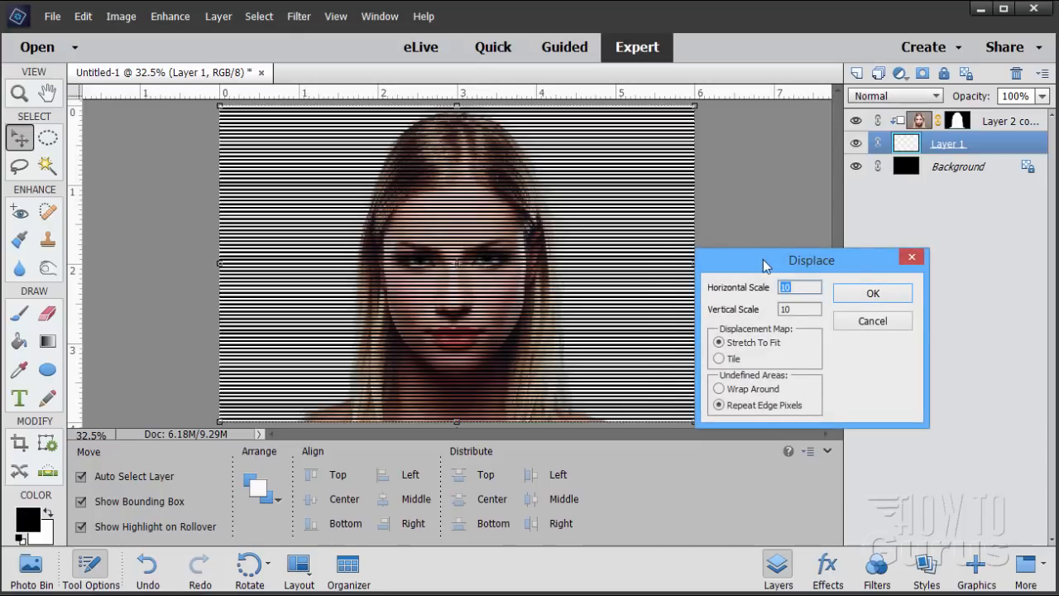
{"action": "left_click_drag", "start_coordinate": [764, 264], "coordinate": [728, 231]}
{"action": "left_click", "coordinate": [766, 249]}
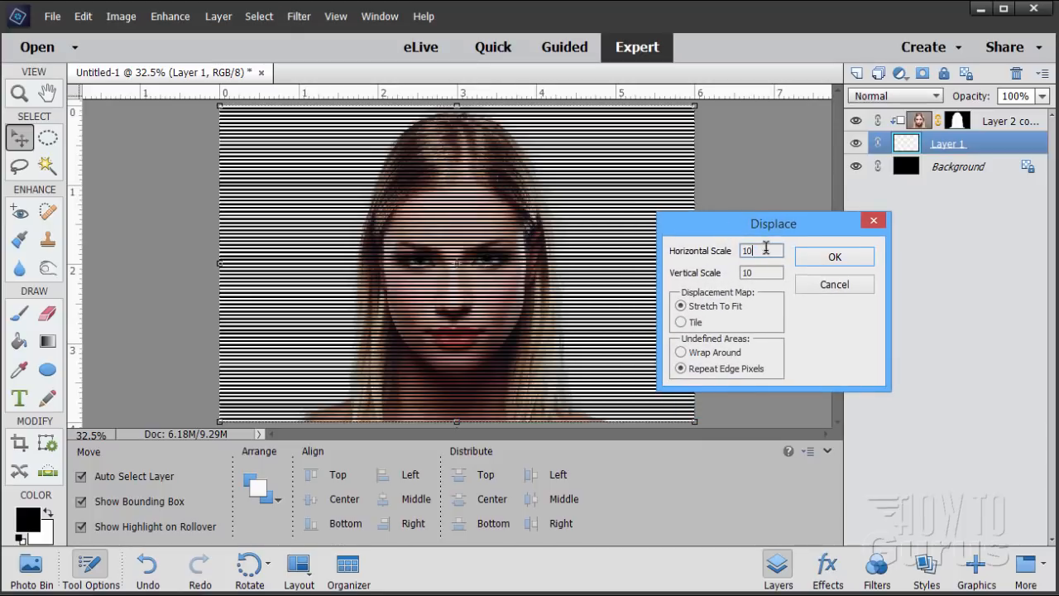
{"action": "left_click", "coordinate": [759, 272]}
{"action": "key", "text": "ctrl+a"}
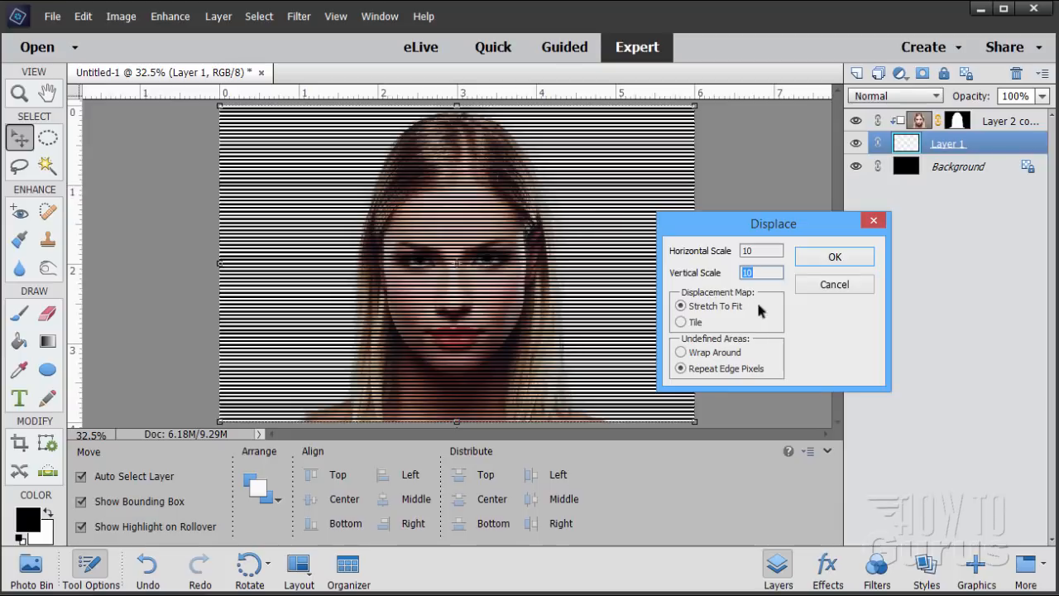
{"action": "left_click", "coordinate": [767, 269]}
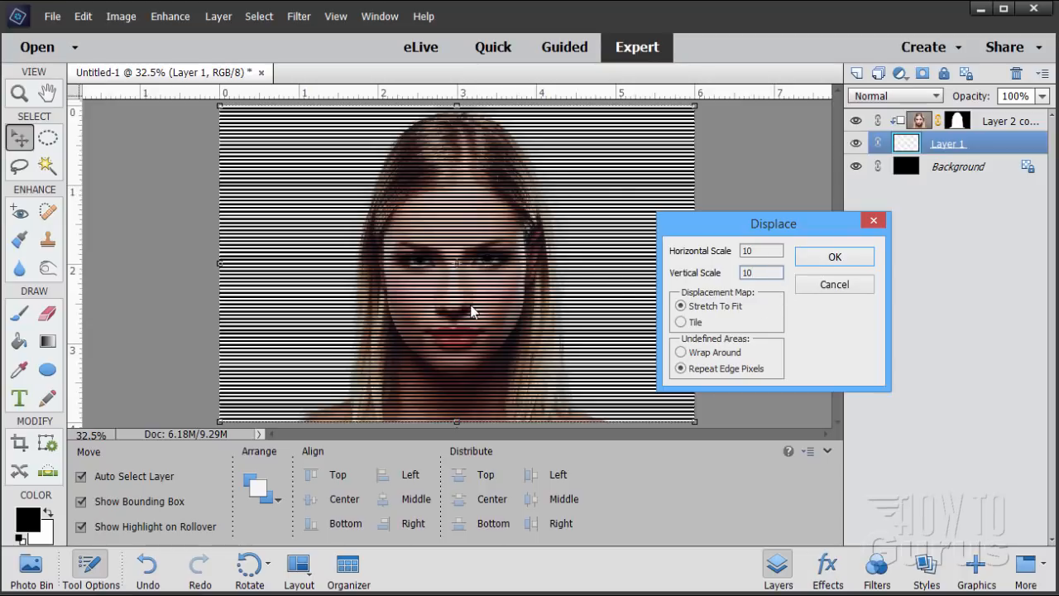
Apply the Displace filter to the stripes using Displacement Map 3.psd as the displacement map.
{"action": "left_click", "coordinate": [836, 258]}
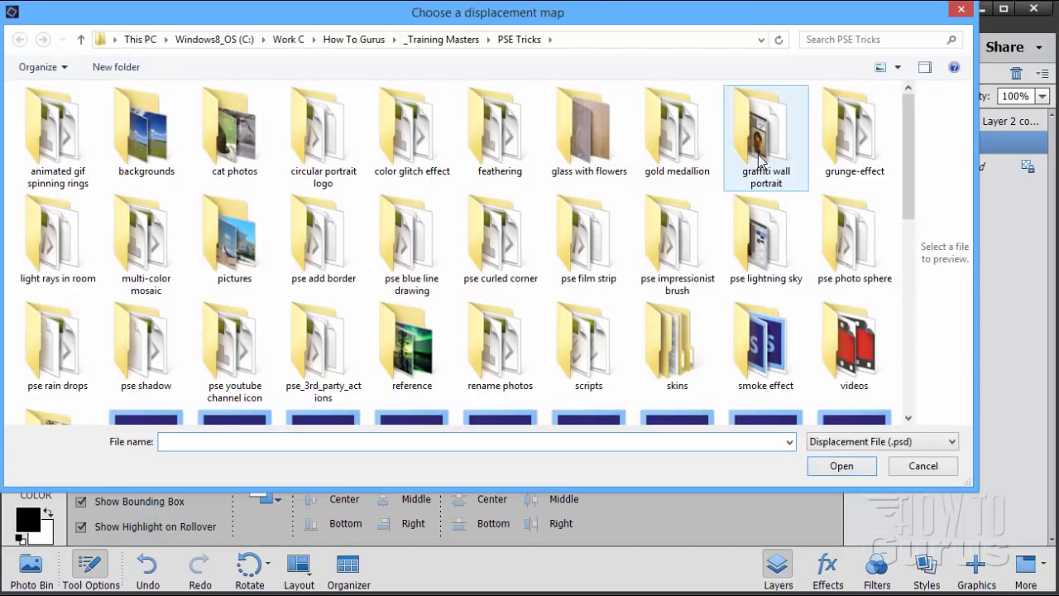
{"action": "left_click_drag", "start_coordinate": [596, 13], "coordinate": [620, 53]}
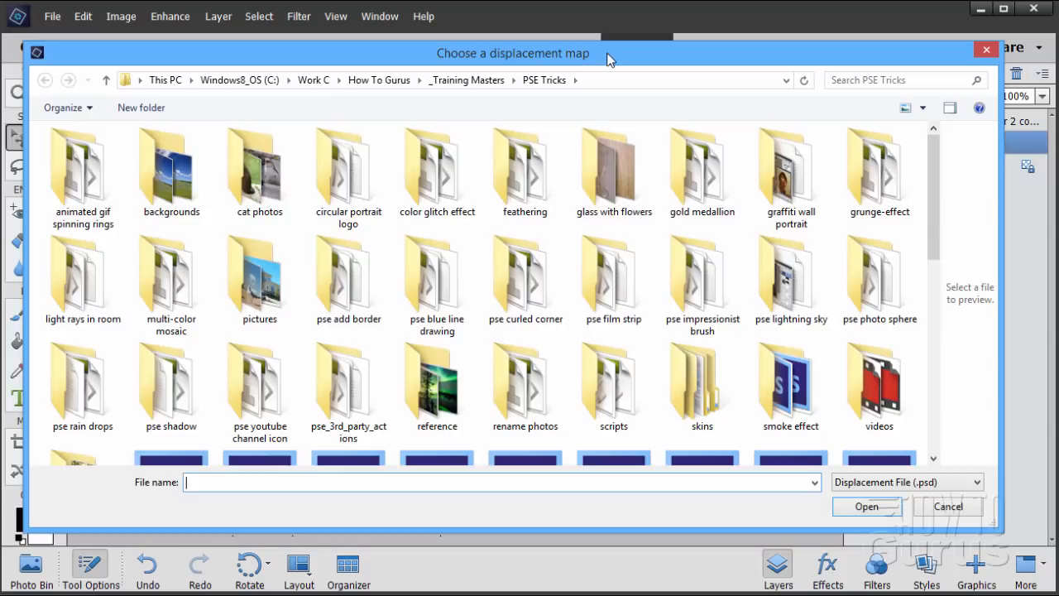
{"action": "left_click_drag", "start_coordinate": [937, 202], "coordinate": [946, 294]}
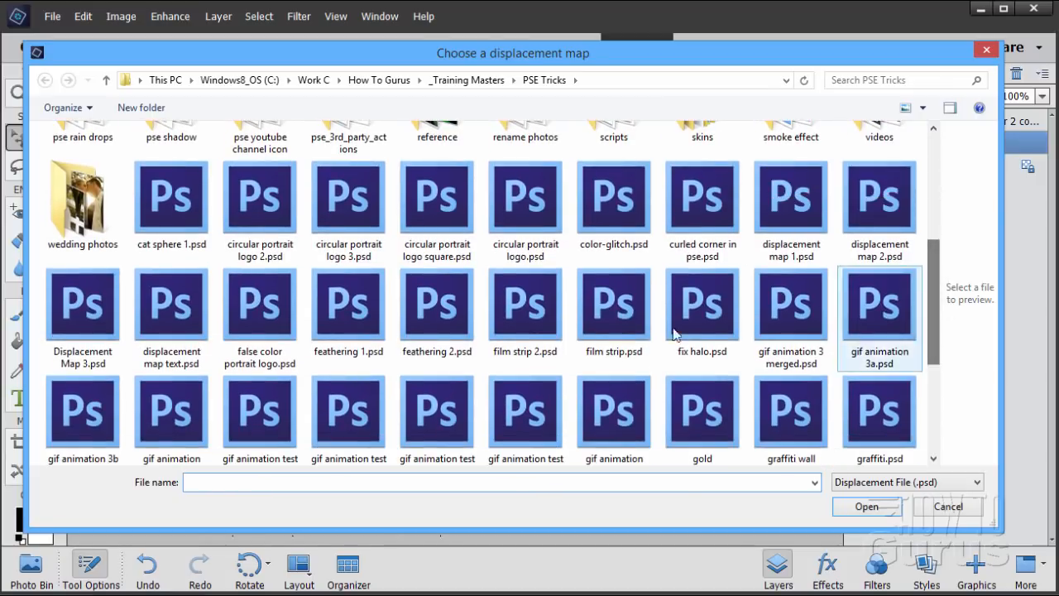
{"action": "left_click", "coordinate": [87, 319]}
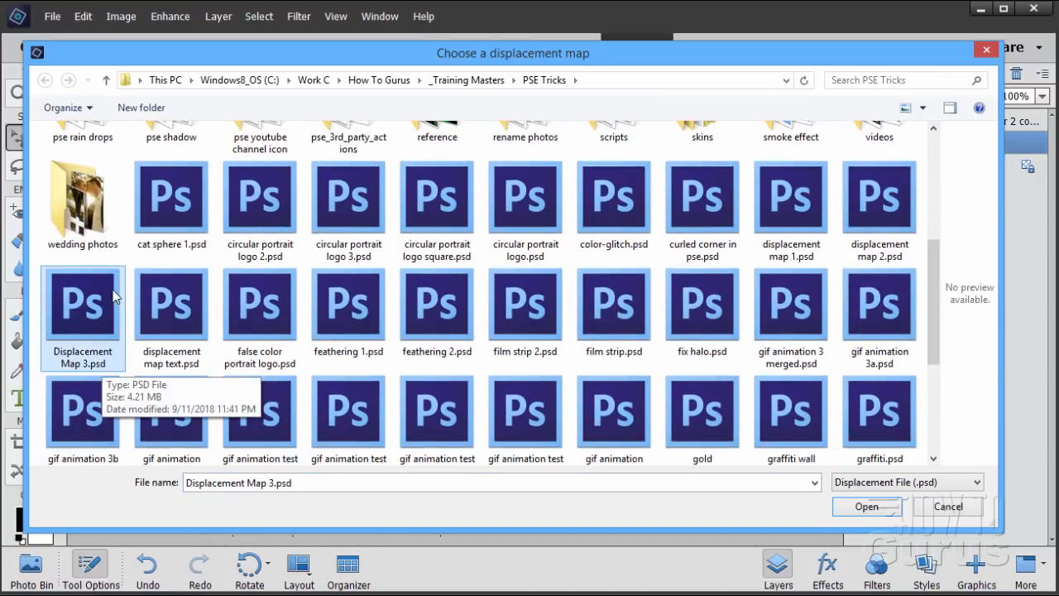
{"action": "left_click", "coordinate": [865, 507]}
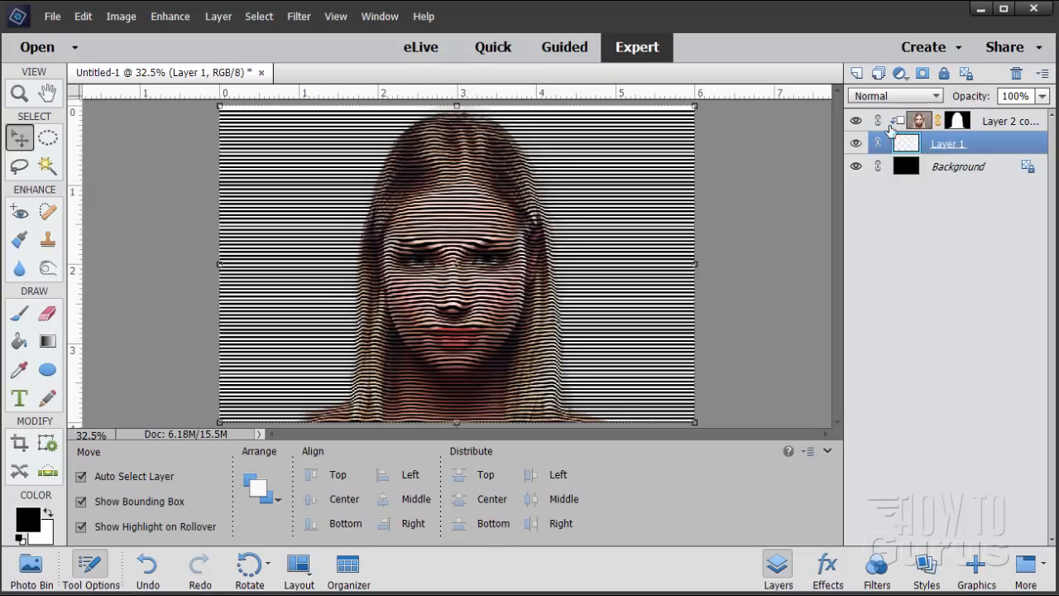
Copy the layer mask from Layer 2 copy 2 onto Layer 1 so the stripes outside the portrait are hidden.
{"action": "left_click", "coordinate": [20, 95]}
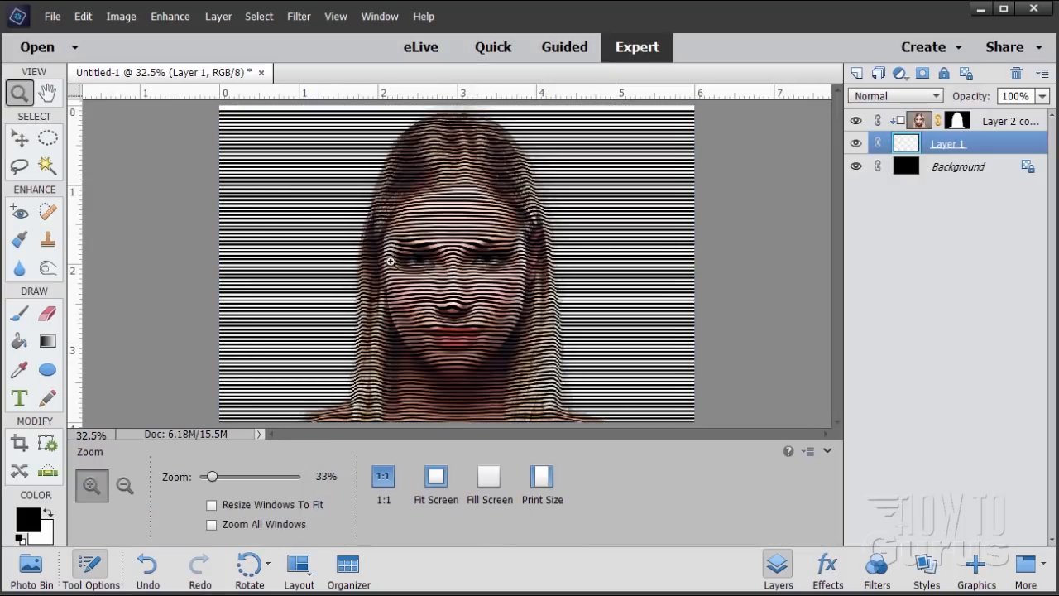
{"action": "left_click", "coordinate": [445, 307]}
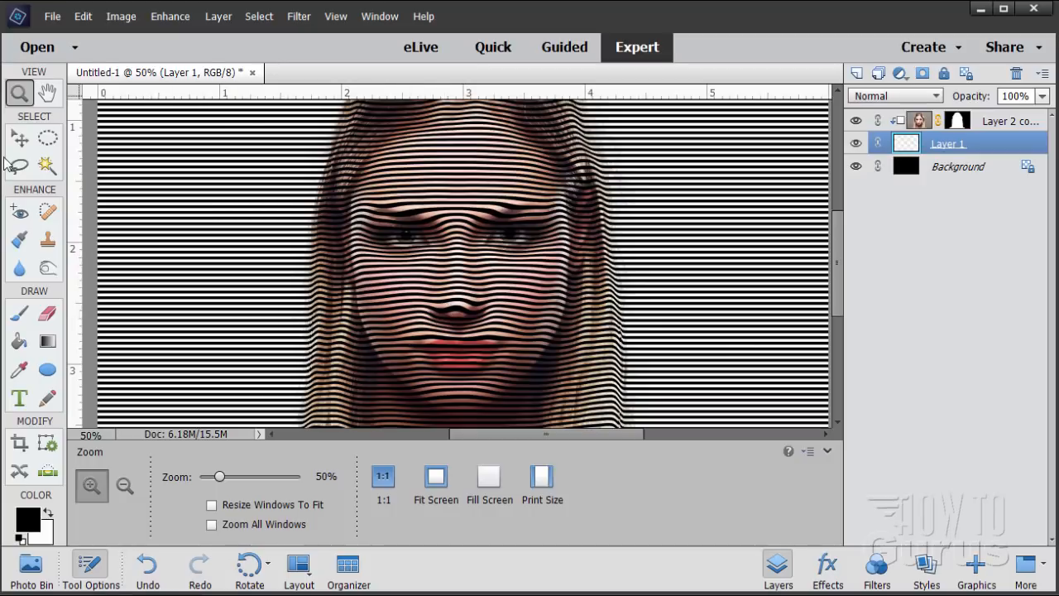
{"action": "left_click", "coordinate": [29, 144]}
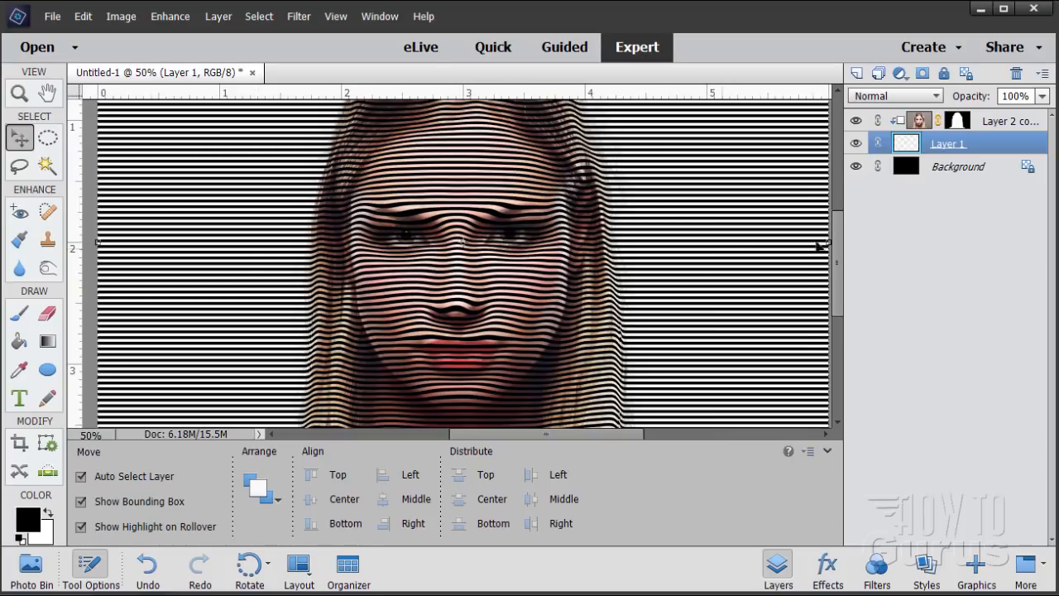
{"action": "left_click", "coordinate": [957, 121]}
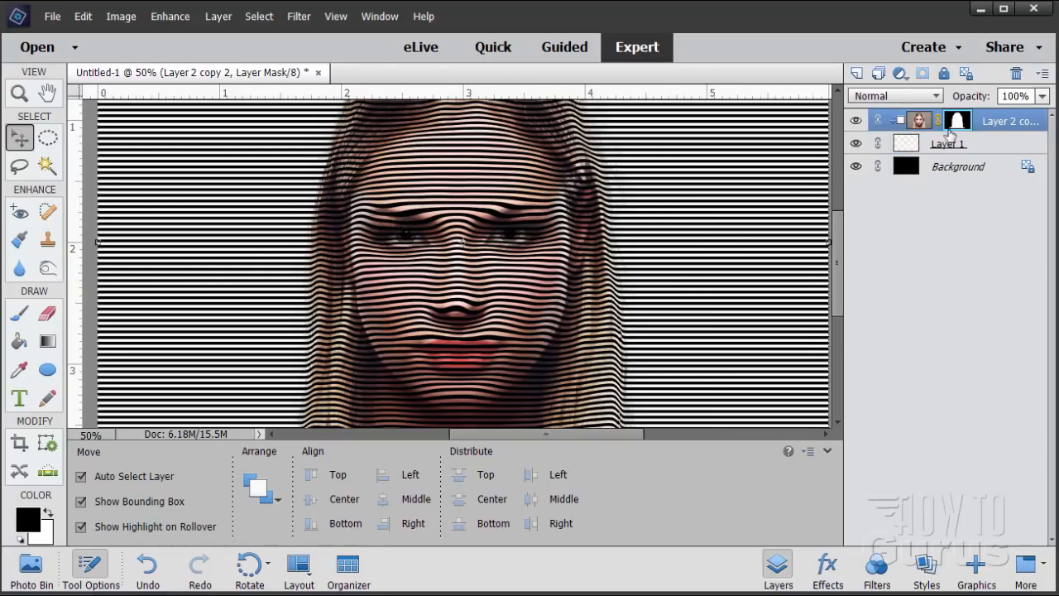
{"action": "key", "text": "alt"}
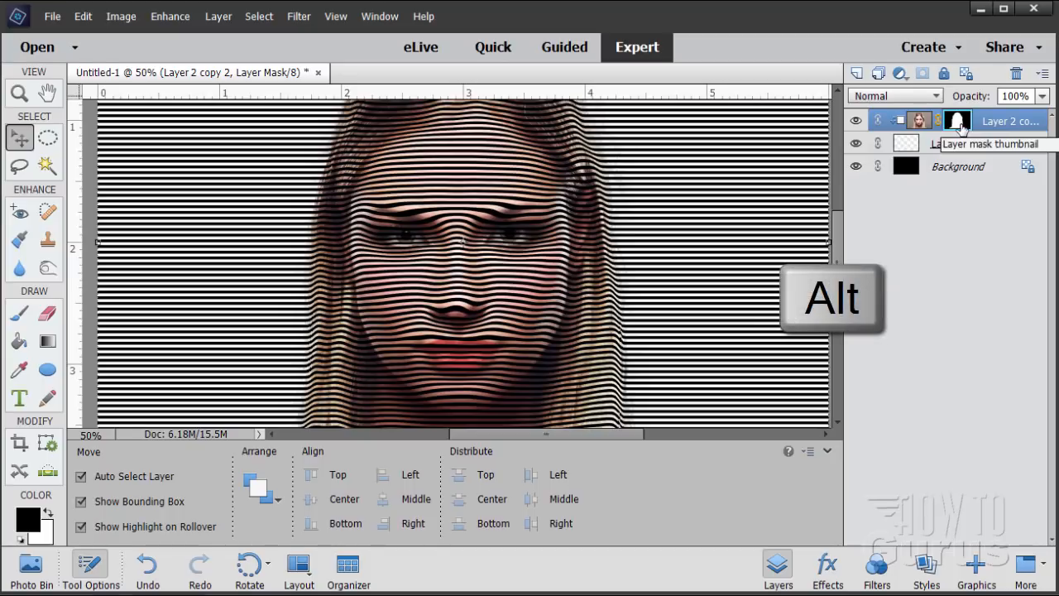
{"action": "left_click_drag", "start_coordinate": [958, 122], "coordinate": [962, 146]}
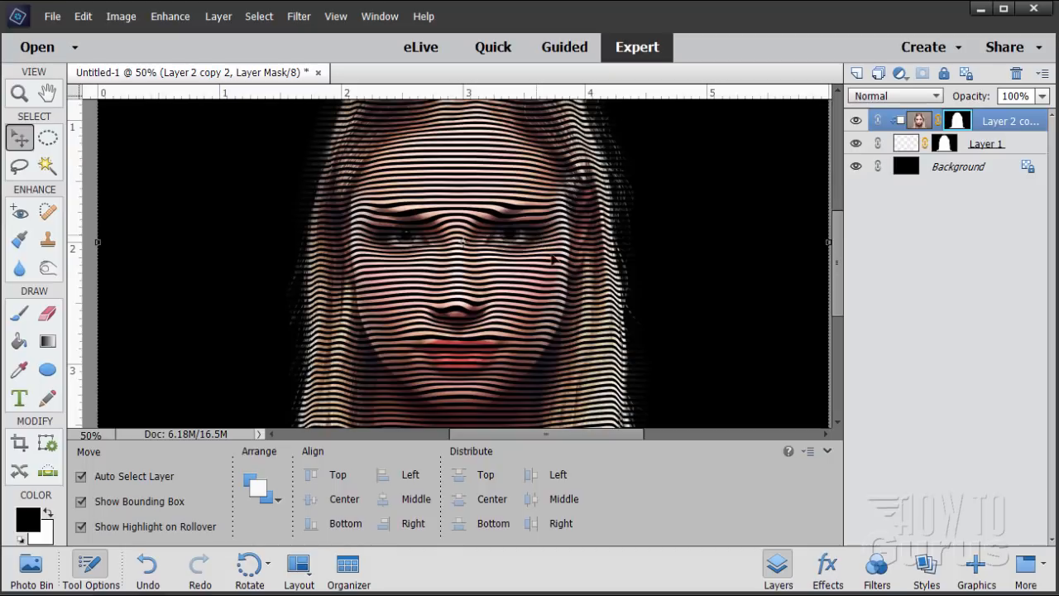
Duplicate the clipped portrait layer, Layer 2 copy 2, and release the duplicate from its clipping mask.
{"action": "left_click", "coordinate": [19, 93]}
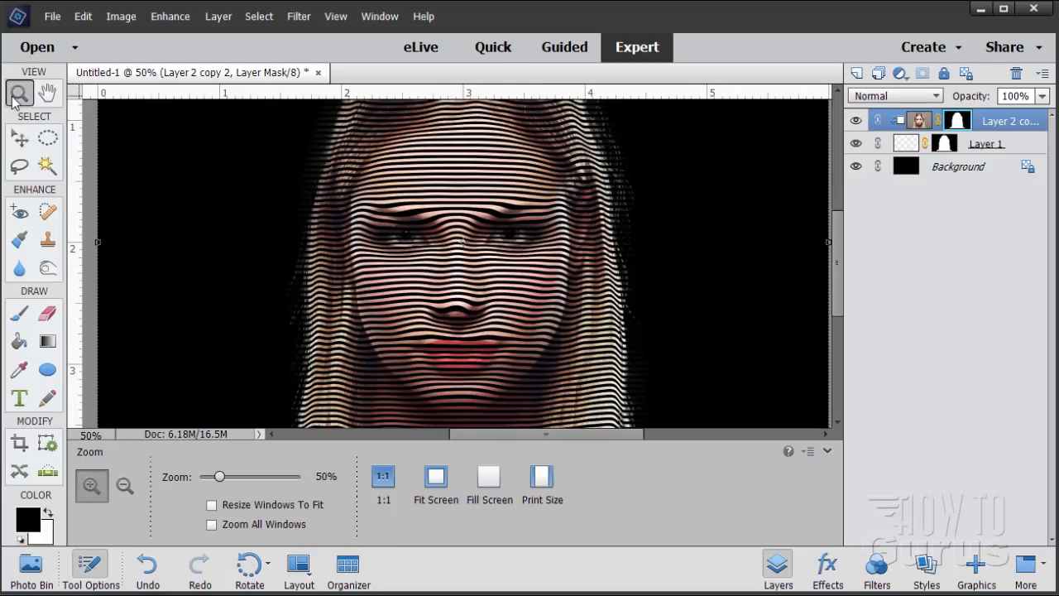
{"action": "left_click", "coordinate": [439, 479]}
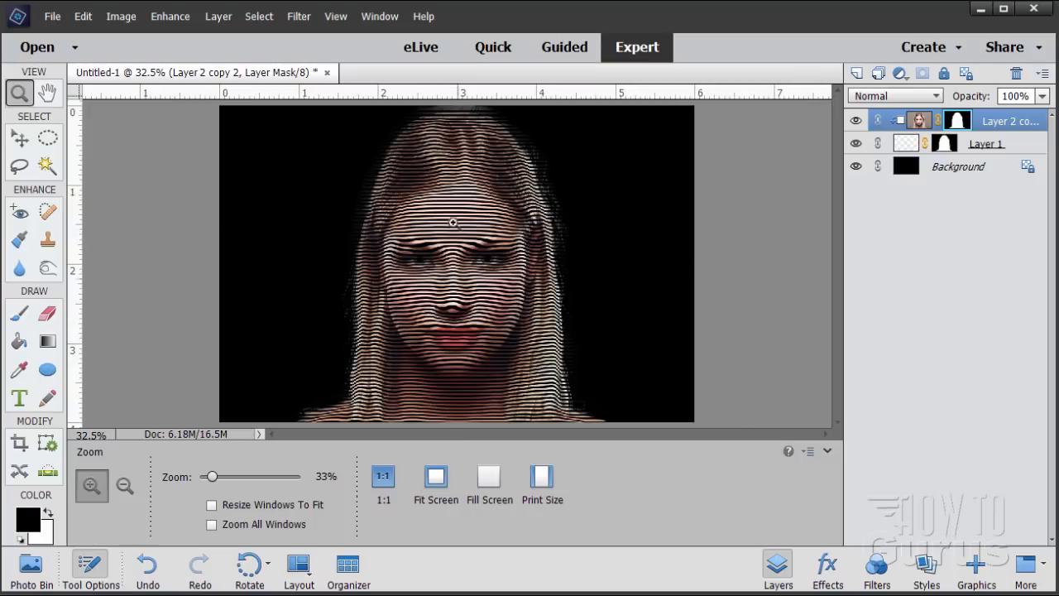
{"action": "left_click", "coordinate": [25, 139]}
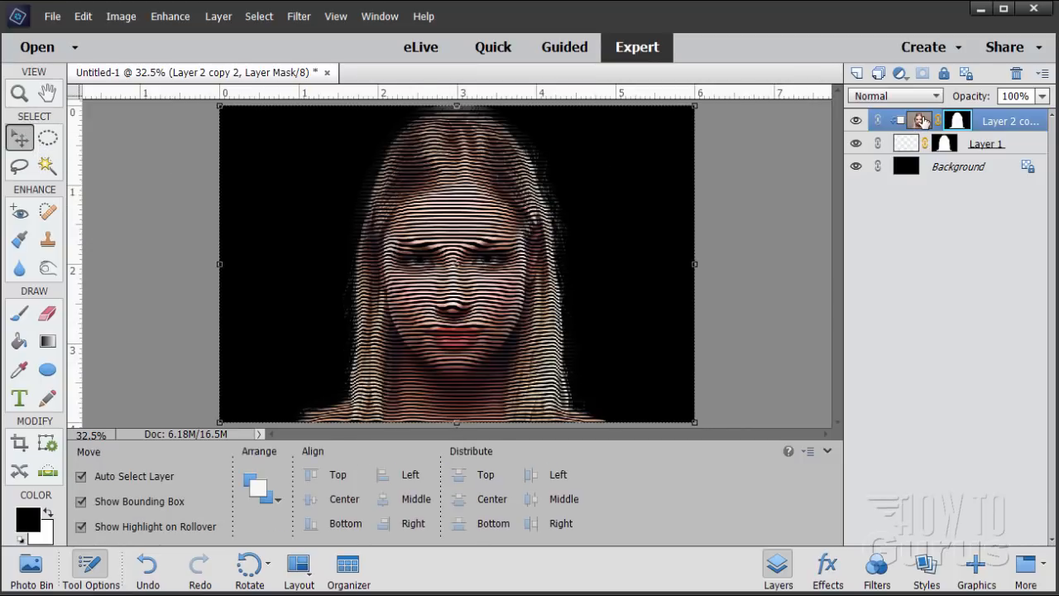
{"action": "left_click_drag", "start_coordinate": [921, 120], "coordinate": [879, 72]}
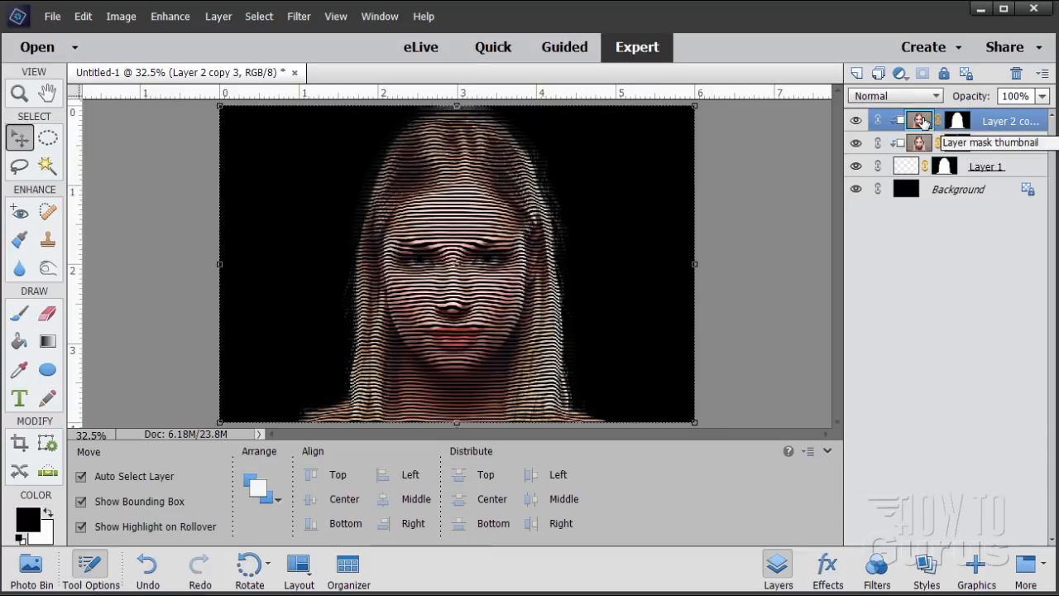
{"action": "right_click", "coordinate": [987, 124]}
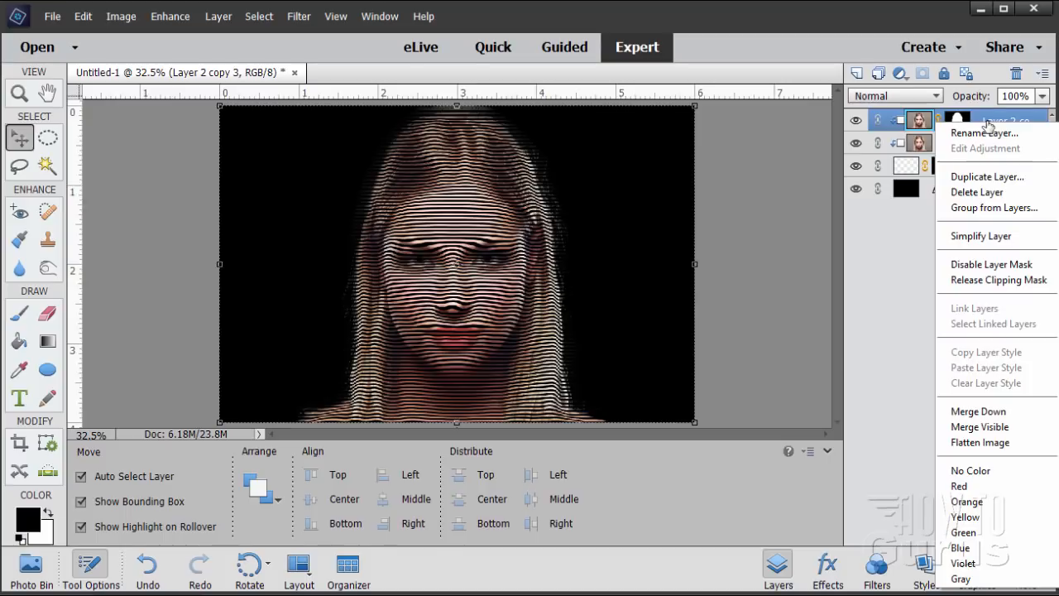
{"action": "left_click", "coordinate": [997, 280]}
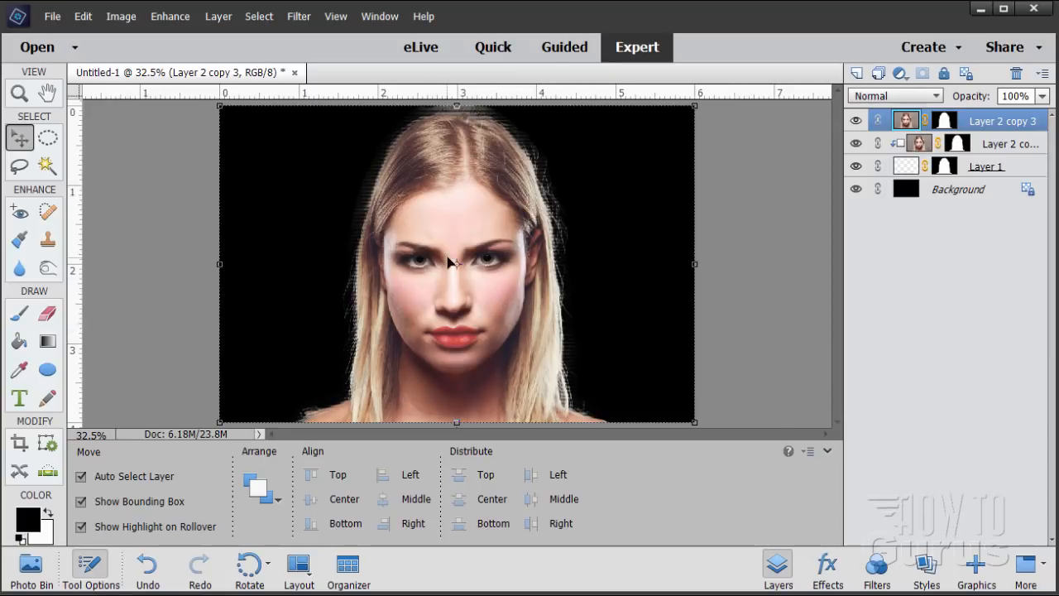
Paint black with a 100 px brush on the mask of Layer 2 copy 3, hiding all but a band around the eyes.
{"action": "left_click", "coordinate": [20, 313]}
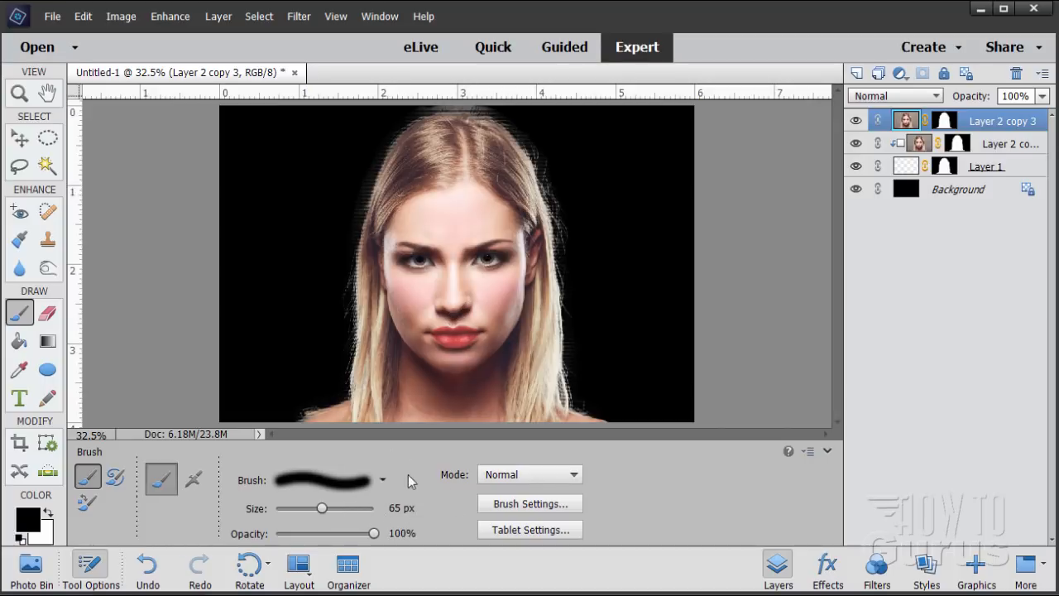
{"action": "double_click", "coordinate": [389, 508]}
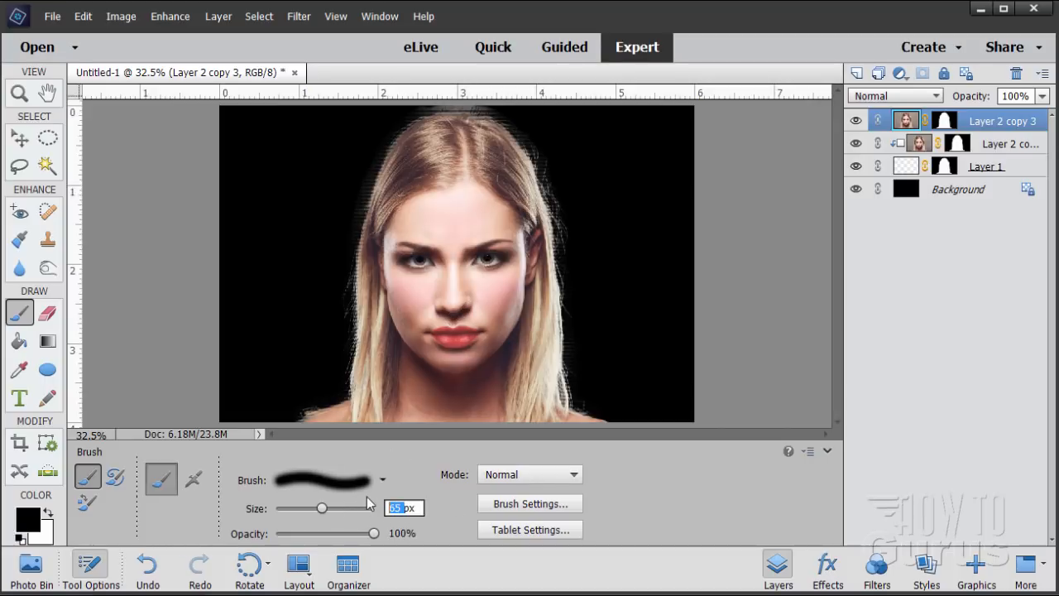
{"action": "type", "text": "100"}
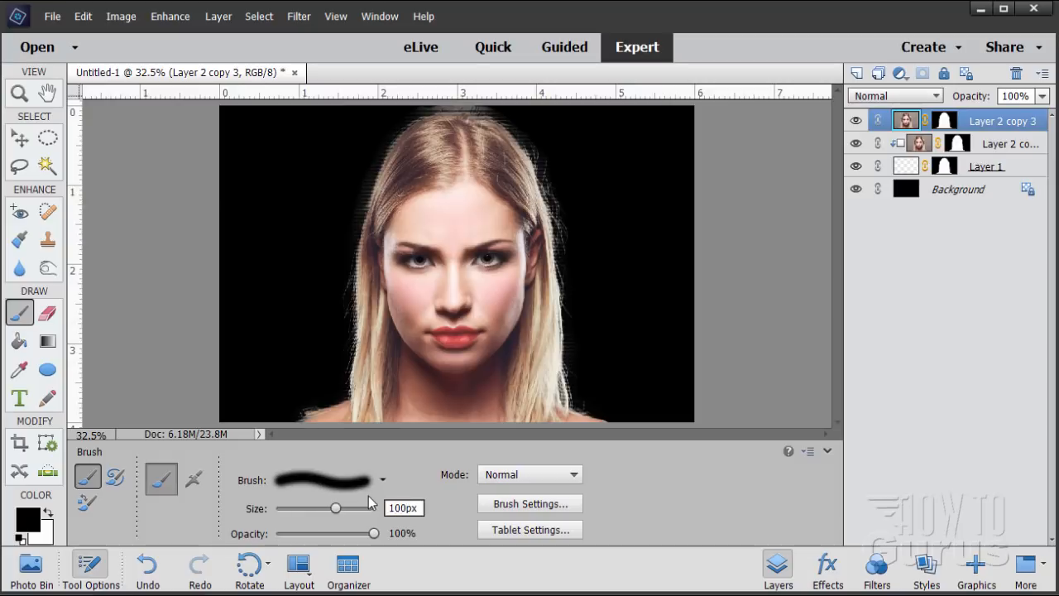
{"action": "left_click", "coordinate": [946, 121]}
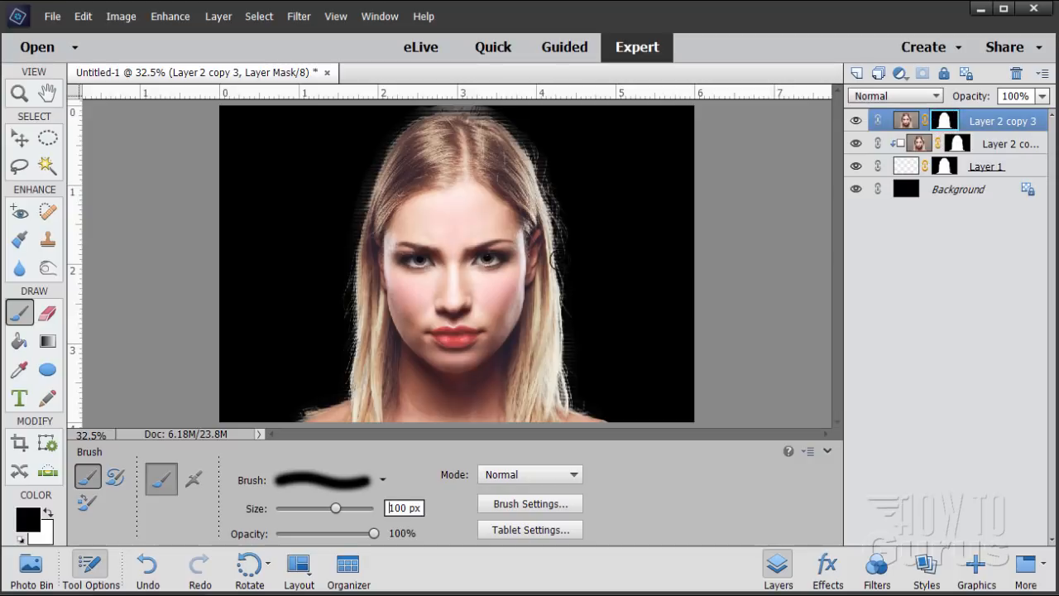
{"action": "mouse_move", "coordinate": [548, 236]}
{"action": "left_mouse_down"}
{"action": "mouse_move", "coordinate": [528, 289]}
{"action": "mouse_move", "coordinate": [537, 299]}
{"action": "mouse_move", "coordinate": [560, 293]}
{"action": "mouse_move", "coordinate": [572, 274]}
{"action": "mouse_move", "coordinate": [554, 281]}
{"action": "mouse_move", "coordinate": [538, 262]}
{"action": "mouse_move", "coordinate": [526, 192]}
{"action": "mouse_move", "coordinate": [536, 298]}
{"action": "mouse_move", "coordinate": [499, 309]}
{"action": "mouse_move", "coordinate": [561, 341]}
{"action": "mouse_move", "coordinate": [475, 371]}
{"action": "mouse_move", "coordinate": [480, 401]}
{"action": "mouse_move", "coordinate": [505, 395]}
{"action": "mouse_move", "coordinate": [550, 412]}
{"action": "mouse_move", "coordinate": [442, 408]}
{"action": "mouse_move", "coordinate": [427, 351]}
{"action": "mouse_move", "coordinate": [449, 312]}
{"action": "mouse_move", "coordinate": [527, 295]}
{"action": "mouse_move", "coordinate": [505, 287]}
{"action": "mouse_move", "coordinate": [388, 290]}
{"action": "mouse_move", "coordinate": [469, 319]}
{"action": "mouse_move", "coordinate": [372, 342]}
{"action": "mouse_move", "coordinate": [411, 349]}
{"action": "mouse_move", "coordinate": [395, 369]}
{"action": "mouse_move", "coordinate": [410, 379]}
{"action": "mouse_move", "coordinate": [355, 391]}
{"action": "mouse_move", "coordinate": [403, 416]}
{"action": "mouse_move", "coordinate": [393, 422]}
{"action": "mouse_move", "coordinate": [282, 420]}
{"action": "mouse_move", "coordinate": [334, 395]}
{"action": "left_mouse_up"}
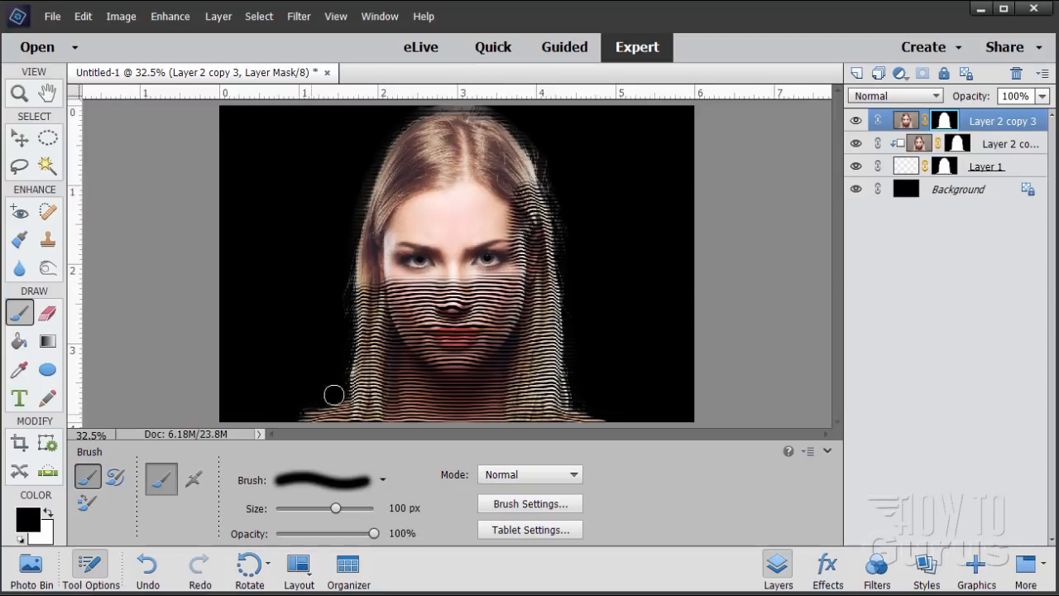
{"action": "mouse_move", "coordinate": [373, 296]}
{"action": "left_mouse_down"}
{"action": "mouse_move", "coordinate": [366, 271]}
{"action": "mouse_move", "coordinate": [400, 162]}
{"action": "mouse_move", "coordinate": [372, 207]}
{"action": "mouse_move", "coordinate": [427, 125]}
{"action": "mouse_move", "coordinate": [512, 127]}
{"action": "mouse_move", "coordinate": [473, 146]}
{"action": "mouse_move", "coordinate": [501, 166]}
{"action": "mouse_move", "coordinate": [390, 199]}
{"action": "mouse_move", "coordinate": [396, 211]}
{"action": "mouse_move", "coordinate": [482, 222]}
{"action": "mouse_move", "coordinate": [553, 200]}
{"action": "mouse_move", "coordinate": [438, 188]}
{"action": "mouse_move", "coordinate": [398, 207]}
{"action": "mouse_move", "coordinate": [371, 234]}
{"action": "mouse_move", "coordinate": [427, 205]}
{"action": "mouse_move", "coordinate": [372, 231]}
{"action": "mouse_move", "coordinate": [354, 360]}
{"action": "left_mouse_up"}
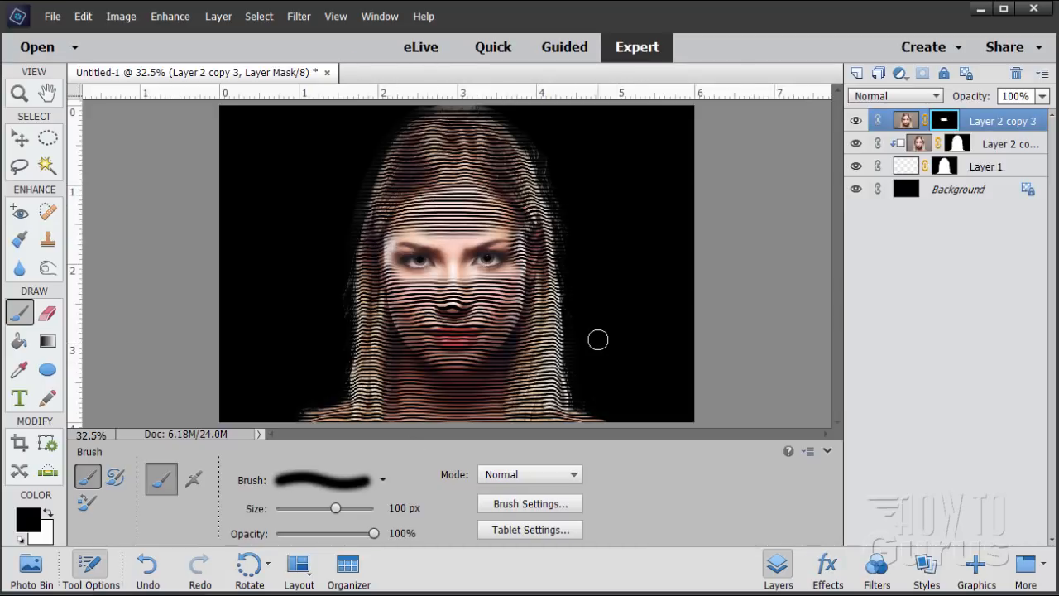
Paint black on the Layer 2 copy 3 mask with a 15 px brush, bringing the stripes close around the eye at the image's left.
{"action": "key", "text": "z"}
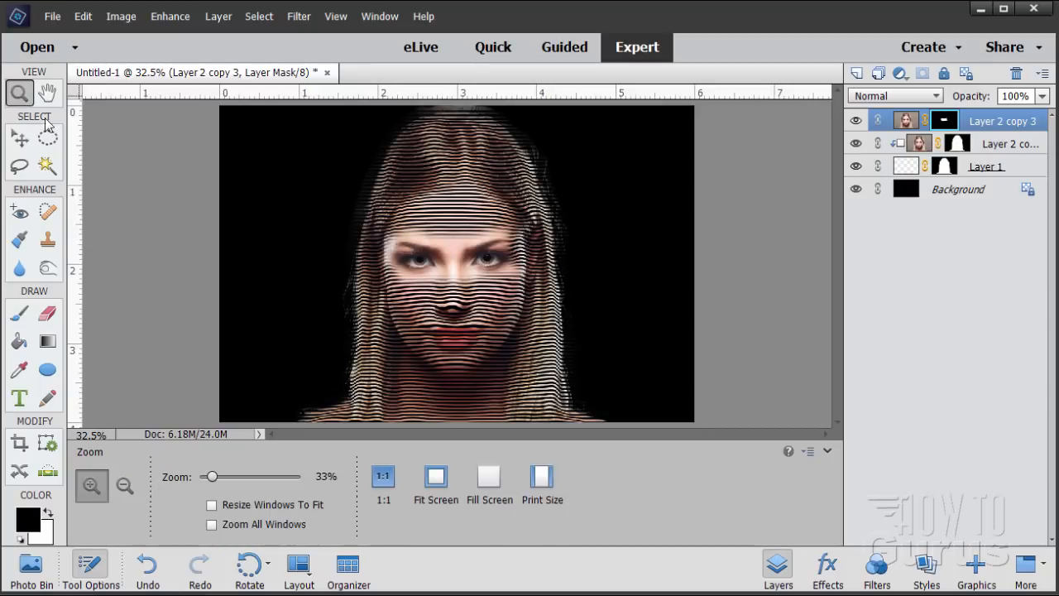
{"action": "left_click", "coordinate": [428, 270]}
{"action": "left_click", "coordinate": [435, 265]}
{"action": "left_click", "coordinate": [443, 260]}
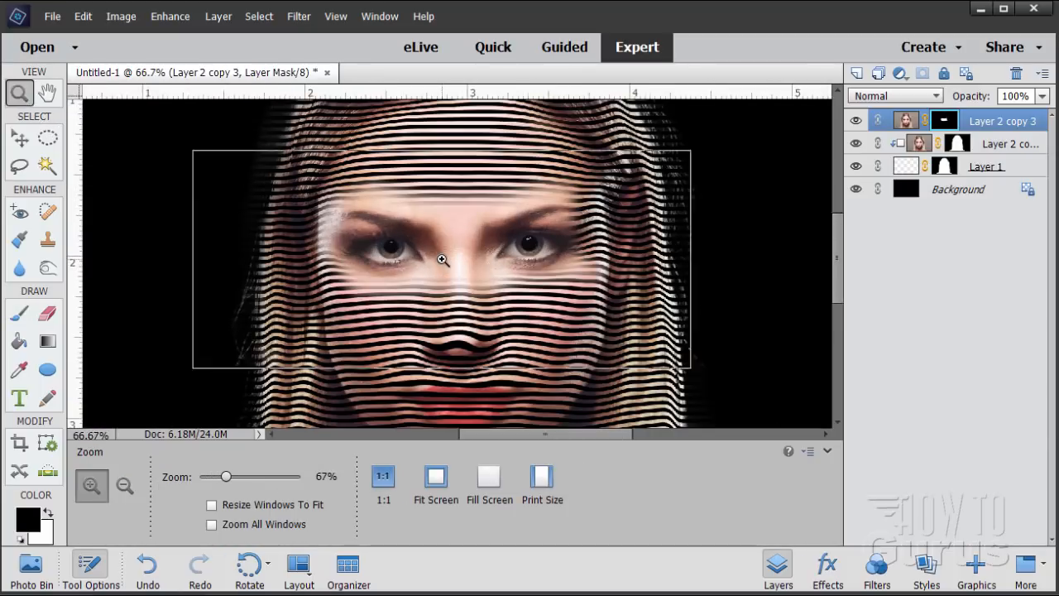
{"action": "left_click", "coordinate": [443, 260]}
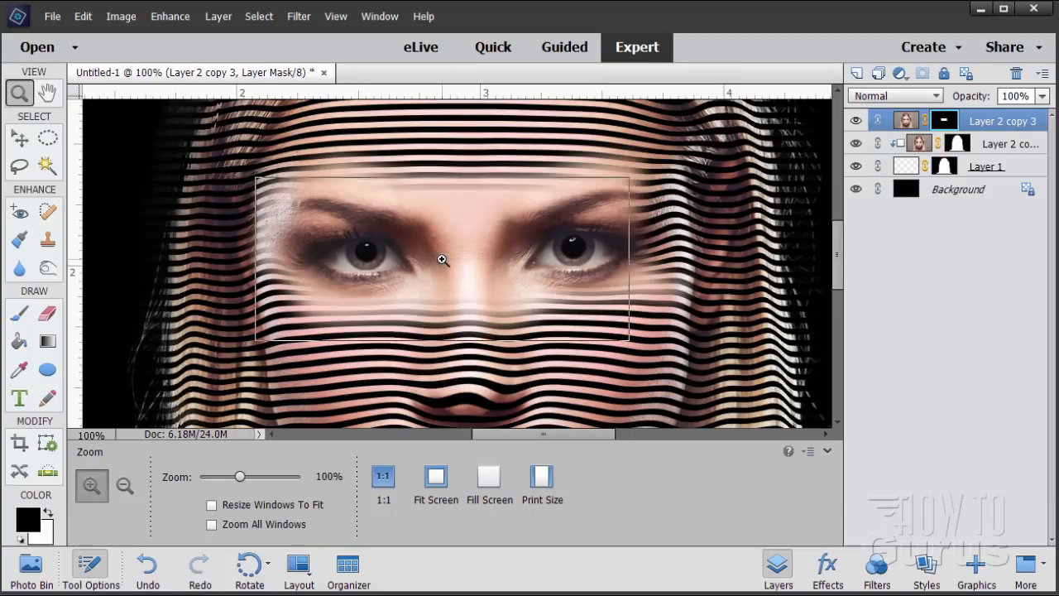
{"action": "left_click", "coordinate": [442, 260]}
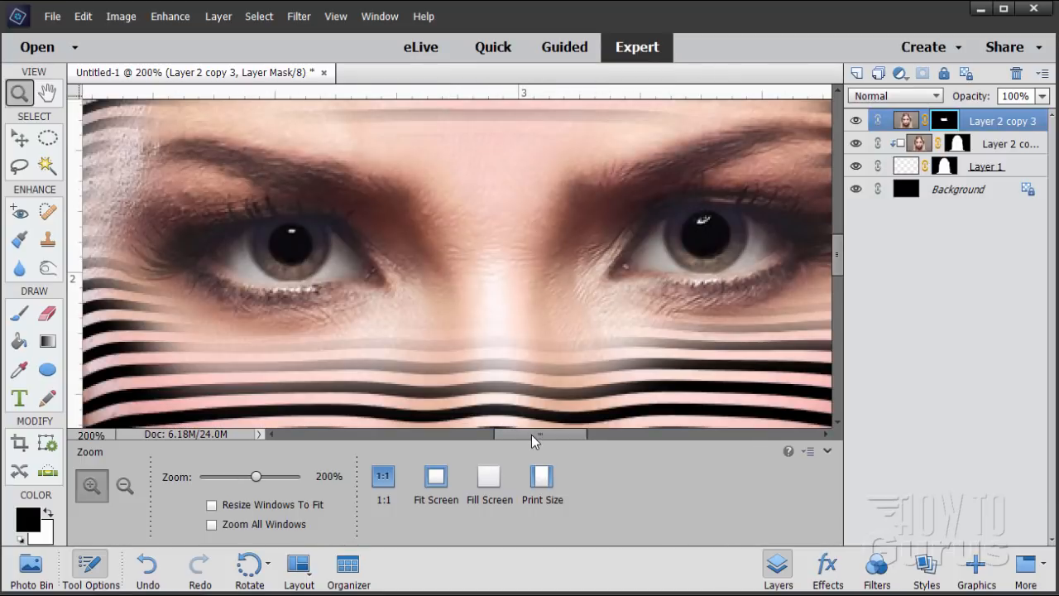
{"action": "left_click_drag", "start_coordinate": [531, 434], "coordinate": [537, 430]}
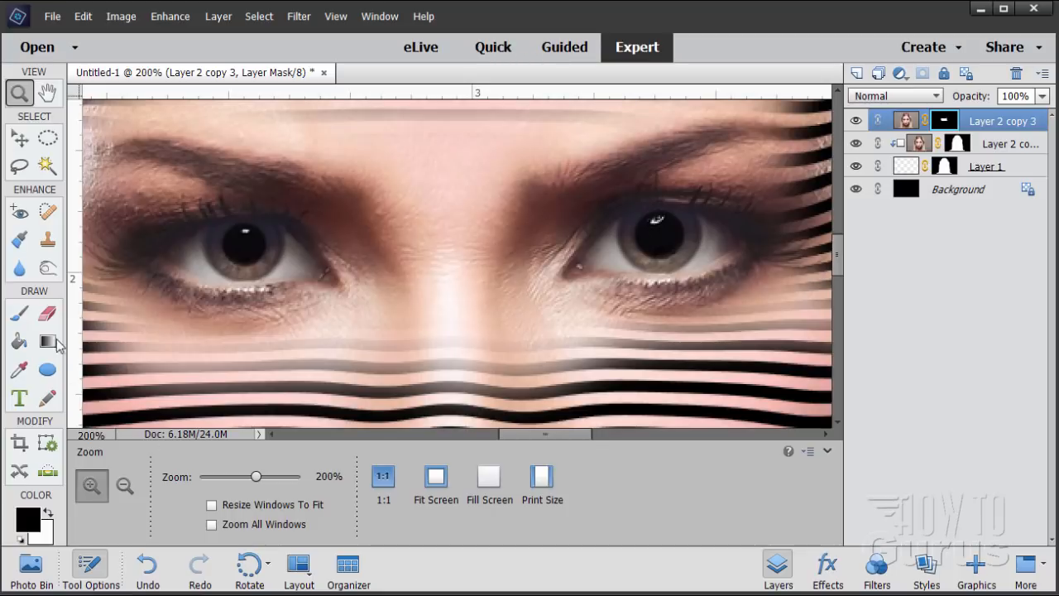
{"action": "left_click", "coordinate": [20, 316]}
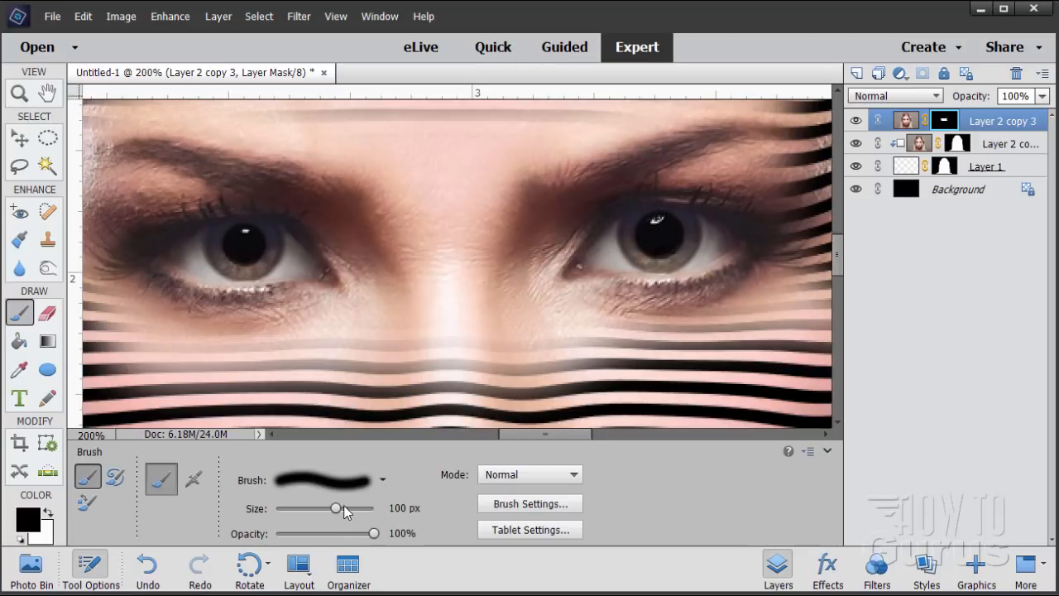
{"action": "left_click_drag", "start_coordinate": [344, 505], "coordinate": [295, 508]}
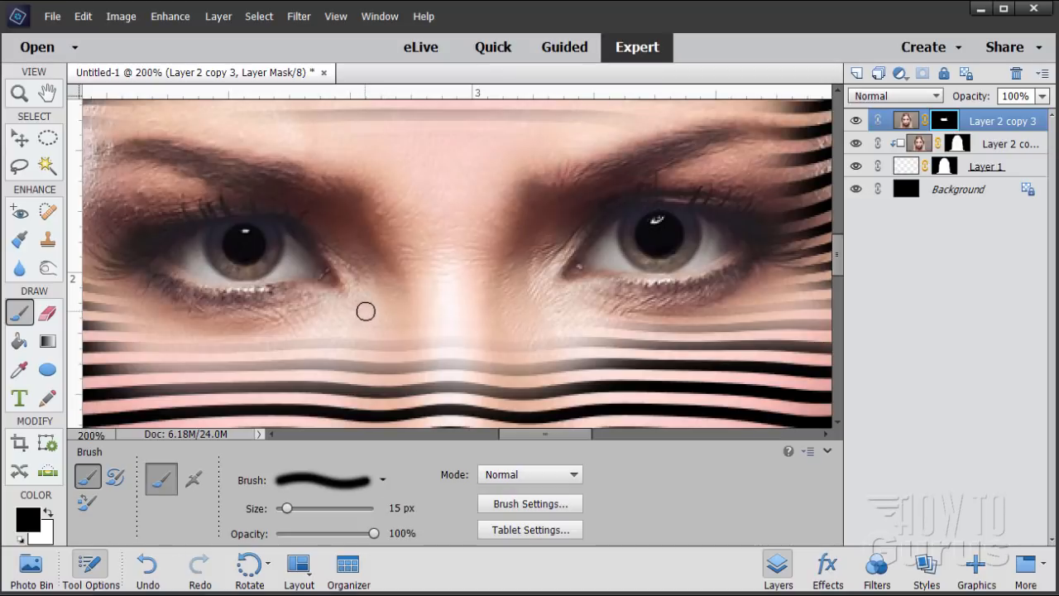
{"action": "mouse_move", "coordinate": [366, 311]}
{"action": "left_mouse_down"}
{"action": "mouse_move", "coordinate": [314, 312]}
{"action": "mouse_move", "coordinate": [390, 309]}
{"action": "mouse_move", "coordinate": [355, 342]}
{"action": "mouse_move", "coordinate": [265, 361]}
{"action": "left_mouse_up"}
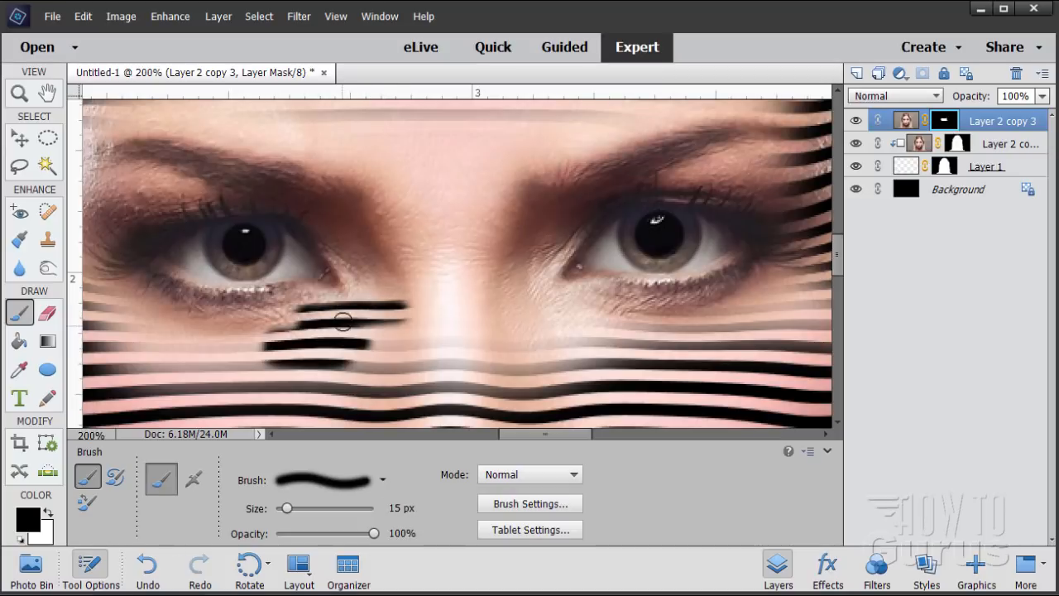
{"action": "mouse_move", "coordinate": [354, 300]}
{"action": "left_mouse_down"}
{"action": "mouse_move", "coordinate": [297, 290]}
{"action": "mouse_move", "coordinate": [250, 304]}
{"action": "mouse_move", "coordinate": [191, 295]}
{"action": "mouse_move", "coordinate": [130, 264]}
{"action": "mouse_move", "coordinate": [209, 205]}
{"action": "mouse_move", "coordinate": [265, 200]}
{"action": "mouse_move", "coordinate": [319, 230]}
{"action": "mouse_move", "coordinate": [349, 288]}
{"action": "left_mouse_up"}
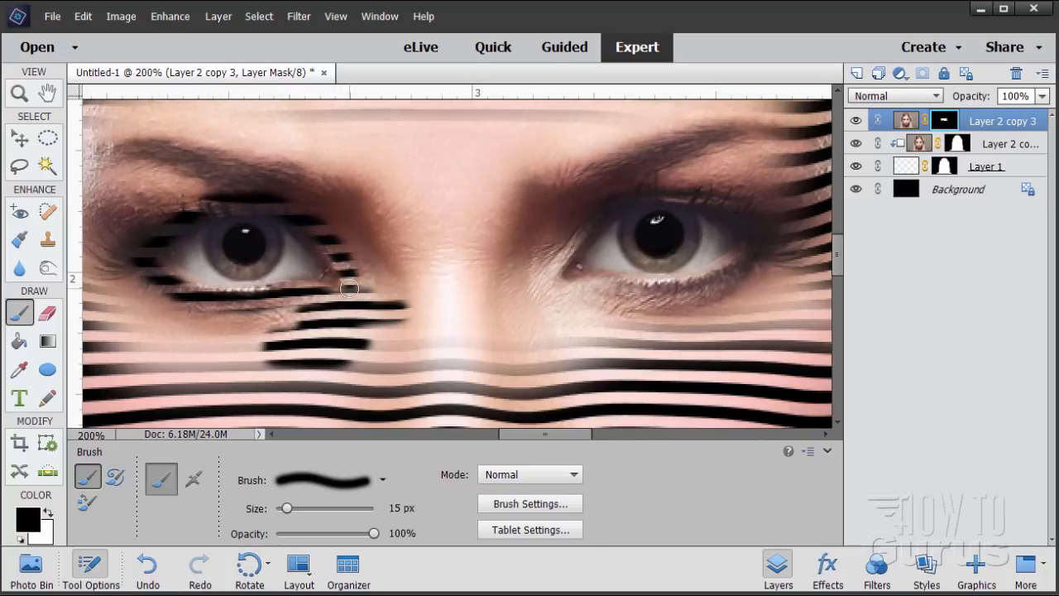
{"action": "mouse_move", "coordinate": [301, 313]}
{"action": "left_mouse_down"}
{"action": "mouse_move", "coordinate": [184, 322]}
{"action": "mouse_move", "coordinate": [323, 321]}
{"action": "mouse_move", "coordinate": [279, 347]}
{"action": "mouse_move", "coordinate": [313, 379]}
{"action": "mouse_move", "coordinate": [393, 364]}
{"action": "mouse_move", "coordinate": [399, 326]}
{"action": "mouse_move", "coordinate": [353, 236]}
{"action": "mouse_move", "coordinate": [373, 339]}
{"action": "mouse_move", "coordinate": [370, 269]}
{"action": "mouse_move", "coordinate": [325, 198]}
{"action": "mouse_move", "coordinate": [328, 226]}
{"action": "mouse_move", "coordinate": [306, 204]}
{"action": "mouse_move", "coordinate": [236, 184]}
{"action": "mouse_move", "coordinate": [135, 204]}
{"action": "mouse_move", "coordinate": [158, 208]}
{"action": "mouse_move", "coordinate": [136, 216]}
{"action": "mouse_move", "coordinate": [125, 279]}
{"action": "mouse_move", "coordinate": [138, 307]}
{"action": "mouse_move", "coordinate": [149, 303]}
{"action": "mouse_move", "coordinate": [133, 282]}
{"action": "mouse_move", "coordinate": [173, 325]}
{"action": "mouse_move", "coordinate": [124, 304]}
{"action": "mouse_move", "coordinate": [179, 388]}
{"action": "mouse_move", "coordinate": [148, 365]}
{"action": "mouse_move", "coordinate": [119, 313]}
{"action": "mouse_move", "coordinate": [119, 212]}
{"action": "mouse_move", "coordinate": [159, 177]}
{"action": "mouse_move", "coordinate": [232, 169]}
{"action": "mouse_move", "coordinate": [316, 188]}
{"action": "mouse_move", "coordinate": [370, 223]}
{"action": "mouse_move", "coordinate": [394, 301]}
{"action": "mouse_move", "coordinate": [382, 218]}
{"action": "mouse_move", "coordinate": [401, 374]}
{"action": "left_mouse_up"}
Mask the solid skin around the eye at the image's right with the same 15 px black brush, leaving the eyeball clear.
{"action": "mouse_move", "coordinate": [565, 293]}
{"action": "left_mouse_down"}
{"action": "mouse_move", "coordinate": [665, 295]}
{"action": "mouse_move", "coordinate": [748, 264]}
{"action": "left_mouse_up"}
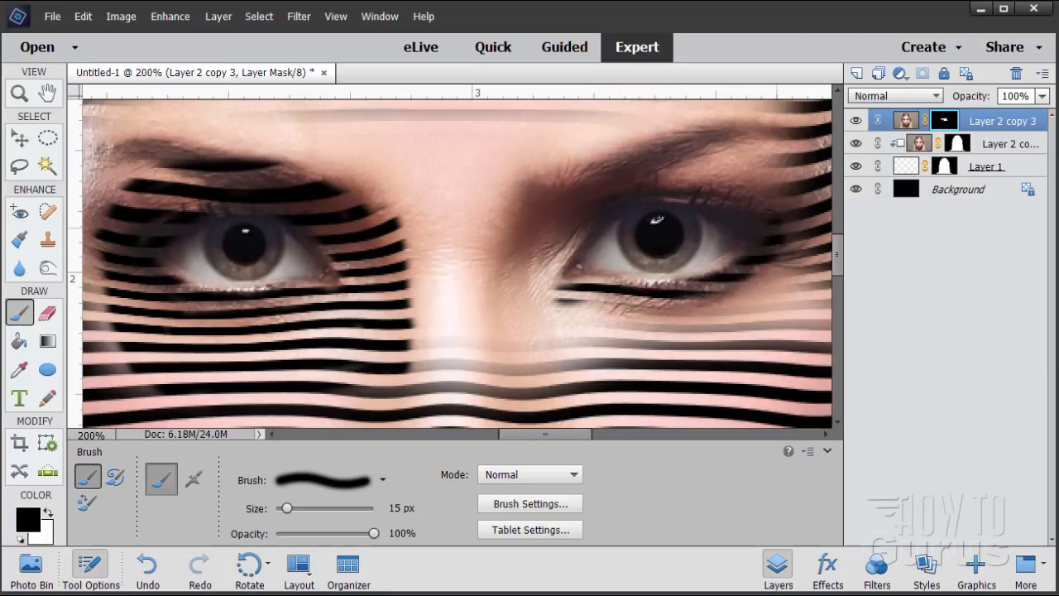
{"action": "mouse_move", "coordinate": [765, 217]}
{"action": "left_mouse_down"}
{"action": "mouse_move", "coordinate": [751, 201]}
{"action": "mouse_move", "coordinate": [652, 192]}
{"action": "left_mouse_up"}
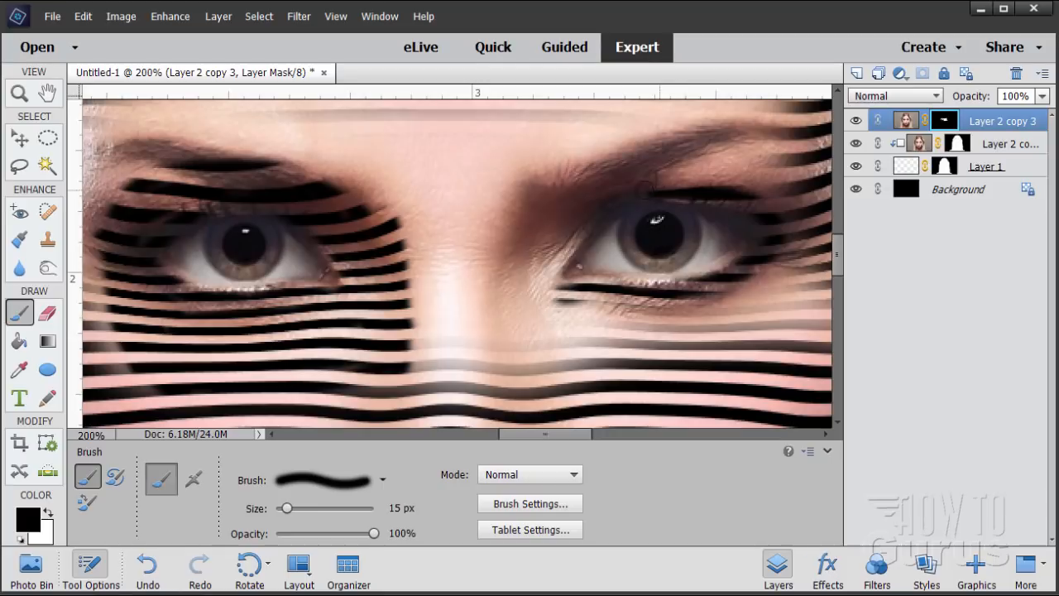
{"action": "mouse_move", "coordinate": [597, 216]}
{"action": "left_mouse_down"}
{"action": "mouse_move", "coordinate": [547, 276]}
{"action": "mouse_move", "coordinate": [552, 309]}
{"action": "mouse_move", "coordinate": [552, 289]}
{"action": "mouse_move", "coordinate": [599, 307]}
{"action": "mouse_move", "coordinate": [678, 311]}
{"action": "mouse_move", "coordinate": [721, 301]}
{"action": "mouse_move", "coordinate": [772, 264]}
{"action": "mouse_move", "coordinate": [684, 324]}
{"action": "mouse_move", "coordinate": [523, 318]}
{"action": "mouse_move", "coordinate": [525, 267]}
{"action": "mouse_move", "coordinate": [567, 211]}
{"action": "mouse_move", "coordinate": [540, 268]}
{"action": "mouse_move", "coordinate": [531, 331]}
{"action": "mouse_move", "coordinate": [548, 215]}
{"action": "mouse_move", "coordinate": [583, 180]}
{"action": "mouse_move", "coordinate": [672, 146]}
{"action": "mouse_move", "coordinate": [759, 147]}
{"action": "mouse_move", "coordinate": [699, 160]}
{"action": "mouse_move", "coordinate": [753, 184]}
{"action": "mouse_move", "coordinate": [754, 174]}
{"action": "mouse_move", "coordinate": [801, 258]}
{"action": "mouse_move", "coordinate": [806, 229]}
{"action": "mouse_move", "coordinate": [727, 330]}
{"action": "mouse_move", "coordinate": [516, 337]}
{"action": "mouse_move", "coordinate": [708, 330]}
{"action": "mouse_move", "coordinate": [795, 263]}
{"action": "mouse_move", "coordinate": [747, 329]}
{"action": "mouse_move", "coordinate": [557, 357]}
{"action": "left_mouse_up"}
Paint black with a 30 px brush on the same mask over the nose bridge, brows, forehead and temples, keeping only the eyes solid.
{"action": "left_click", "coordinate": [19, 93]}
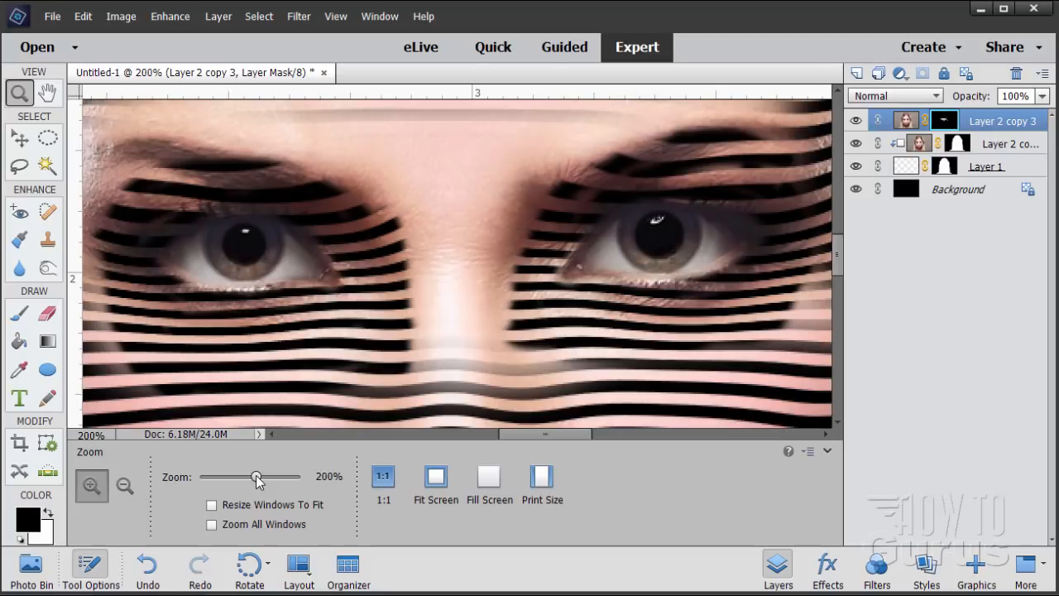
{"action": "left_click_drag", "start_coordinate": [257, 479], "coordinate": [244, 485]}
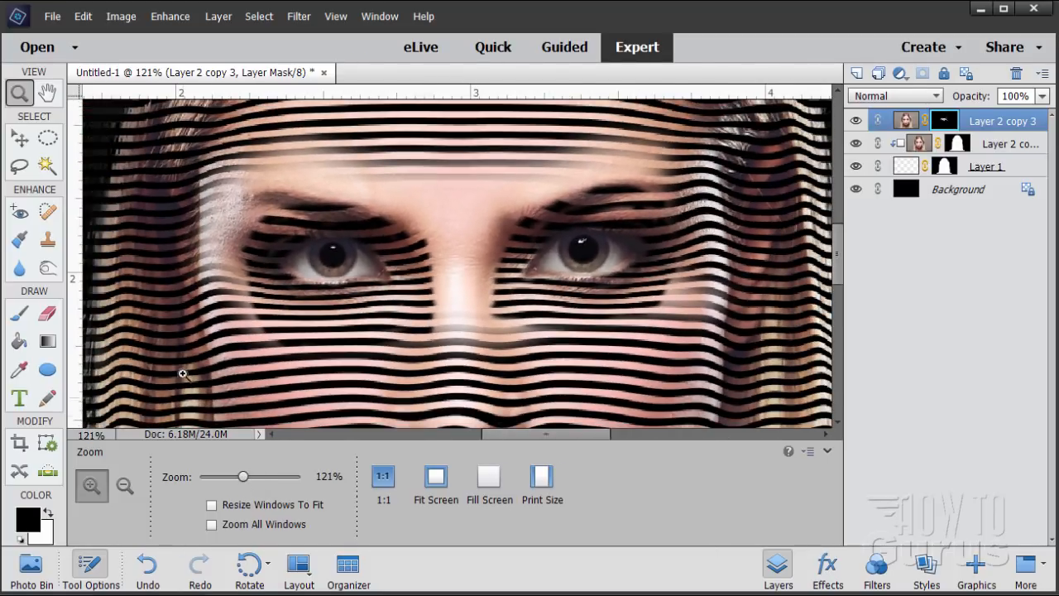
{"action": "left_click", "coordinate": [23, 316]}
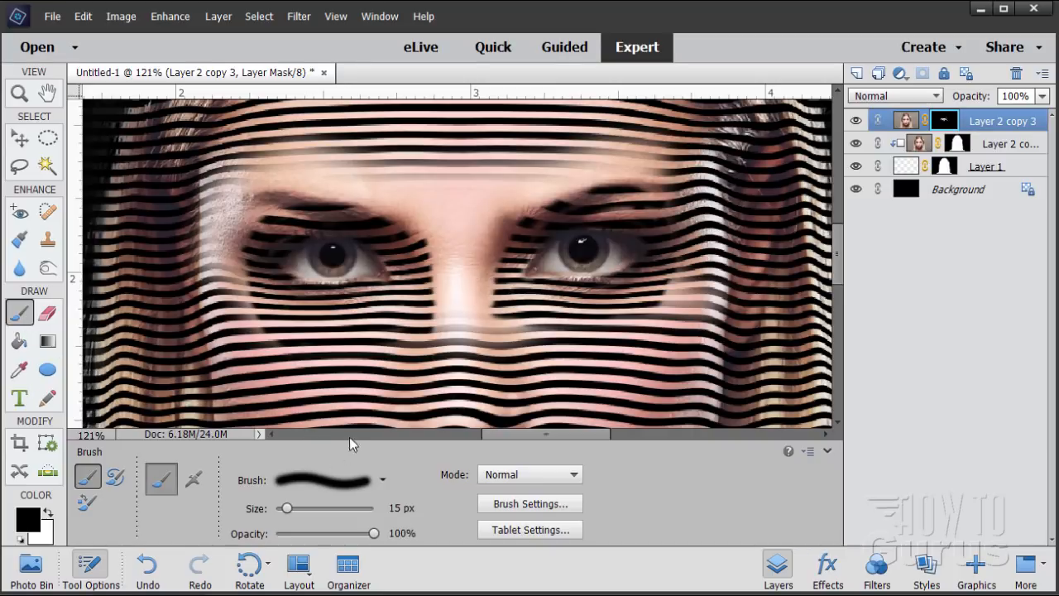
{"action": "left_click_drag", "start_coordinate": [288, 512], "coordinate": [290, 514]}
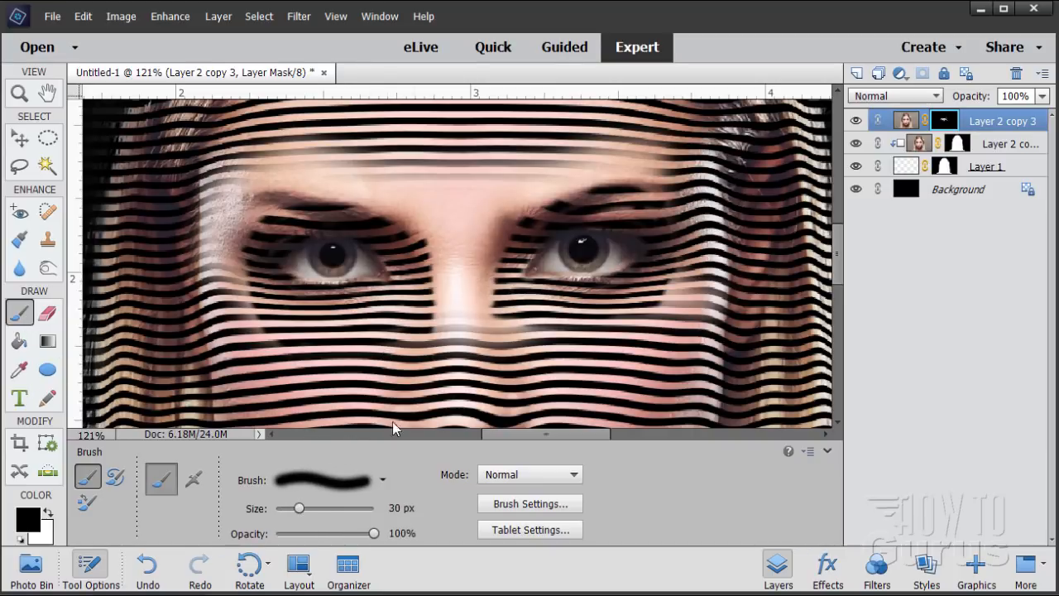
{"action": "mouse_move", "coordinate": [440, 335]}
{"action": "left_mouse_down"}
{"action": "mouse_move", "coordinate": [442, 306]}
{"action": "mouse_move", "coordinate": [424, 356]}
{"action": "mouse_move", "coordinate": [480, 338]}
{"action": "mouse_move", "coordinate": [495, 300]}
{"action": "mouse_move", "coordinate": [517, 315]}
{"action": "mouse_move", "coordinate": [505, 329]}
{"action": "mouse_move", "coordinate": [498, 252]}
{"action": "mouse_move", "coordinate": [490, 264]}
{"action": "mouse_move", "coordinate": [470, 262]}
{"action": "mouse_move", "coordinate": [446, 224]}
{"action": "mouse_move", "coordinate": [431, 226]}
{"action": "mouse_move", "coordinate": [425, 245]}
{"action": "mouse_move", "coordinate": [408, 219]}
{"action": "mouse_move", "coordinate": [368, 200]}
{"action": "mouse_move", "coordinate": [291, 195]}
{"action": "mouse_move", "coordinate": [389, 190]}
{"action": "mouse_move", "coordinate": [289, 192]}
{"action": "mouse_move", "coordinate": [252, 219]}
{"action": "mouse_move", "coordinate": [234, 288]}
{"action": "mouse_move", "coordinate": [259, 359]}
{"action": "mouse_move", "coordinate": [308, 420]}
{"action": "mouse_move", "coordinate": [233, 263]}
{"action": "mouse_move", "coordinate": [245, 373]}
{"action": "mouse_move", "coordinate": [231, 251]}
{"action": "mouse_move", "coordinate": [270, 176]}
{"action": "mouse_move", "coordinate": [207, 266]}
{"action": "mouse_move", "coordinate": [244, 164]}
{"action": "mouse_move", "coordinate": [217, 220]}
{"action": "mouse_move", "coordinate": [248, 166]}
{"action": "mouse_move", "coordinate": [284, 190]}
{"action": "mouse_move", "coordinate": [374, 168]}
{"action": "mouse_move", "coordinate": [369, 154]}
{"action": "mouse_move", "coordinate": [290, 141]}
{"action": "mouse_move", "coordinate": [228, 188]}
{"action": "mouse_move", "coordinate": [317, 171]}
{"action": "mouse_move", "coordinate": [375, 199]}
{"action": "mouse_move", "coordinate": [398, 197]}
{"action": "mouse_move", "coordinate": [441, 232]}
{"action": "mouse_move", "coordinate": [429, 187]}
{"action": "mouse_move", "coordinate": [385, 163]}
{"action": "mouse_move", "coordinate": [407, 173]}
{"action": "mouse_move", "coordinate": [448, 105]}
{"action": "mouse_move", "coordinate": [443, 177]}
{"action": "mouse_move", "coordinate": [463, 170]}
{"action": "mouse_move", "coordinate": [456, 220]}
{"action": "mouse_move", "coordinate": [485, 158]}
{"action": "mouse_move", "coordinate": [464, 222]}
{"action": "mouse_move", "coordinate": [566, 182]}
{"action": "mouse_move", "coordinate": [491, 195]}
{"action": "mouse_move", "coordinate": [561, 152]}
{"action": "mouse_move", "coordinate": [520, 197]}
{"action": "mouse_move", "coordinate": [606, 175]}
{"action": "mouse_move", "coordinate": [570, 183]}
{"action": "mouse_move", "coordinate": [570, 196]}
{"action": "mouse_move", "coordinate": [648, 195]}
{"action": "mouse_move", "coordinate": [638, 176]}
{"action": "mouse_move", "coordinate": [657, 173]}
{"action": "mouse_move", "coordinate": [618, 177]}
{"action": "left_mouse_up"}
{"action": "mouse_move", "coordinate": [681, 264]}
{"action": "left_mouse_down"}
{"action": "mouse_move", "coordinate": [662, 313]}
{"action": "mouse_move", "coordinate": [690, 318]}
{"action": "mouse_move", "coordinate": [718, 291]}
{"action": "mouse_move", "coordinate": [711, 365]}
{"action": "left_mouse_up"}
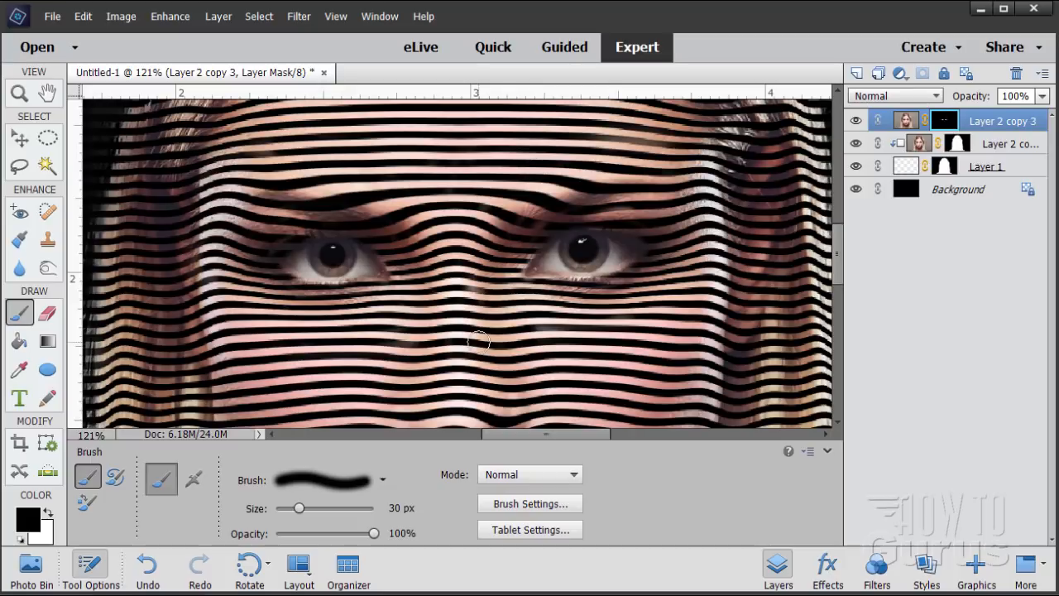
{"action": "key", "text": "z"}
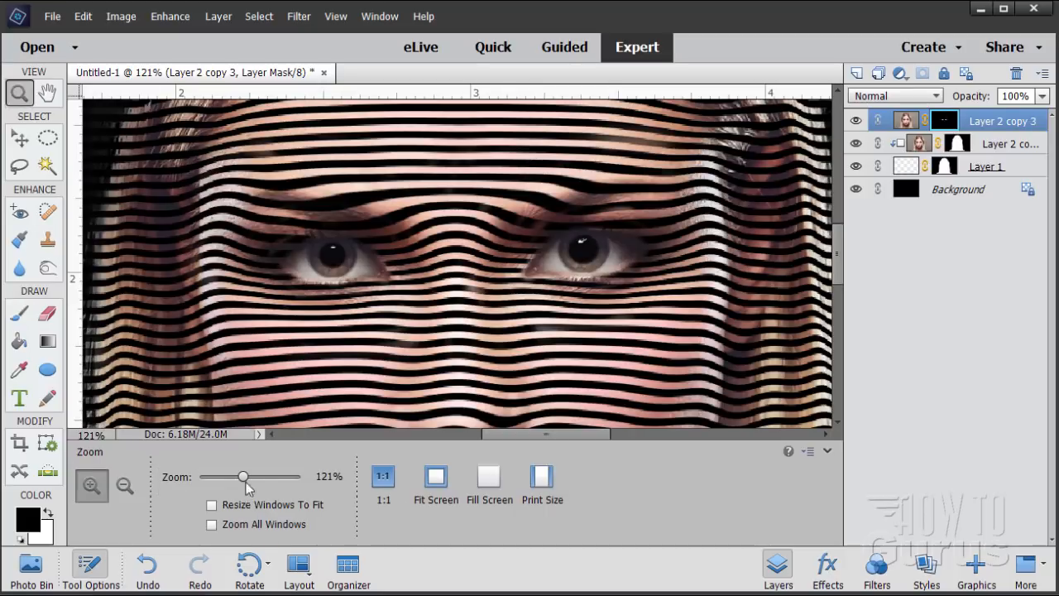
Add a Hue/Saturation adjustment layer above the striped photo layer (Layer 2 copy 2), using the previous layer as its clipping mask.
{"action": "left_click_drag", "start_coordinate": [242, 480], "coordinate": [236, 484]}
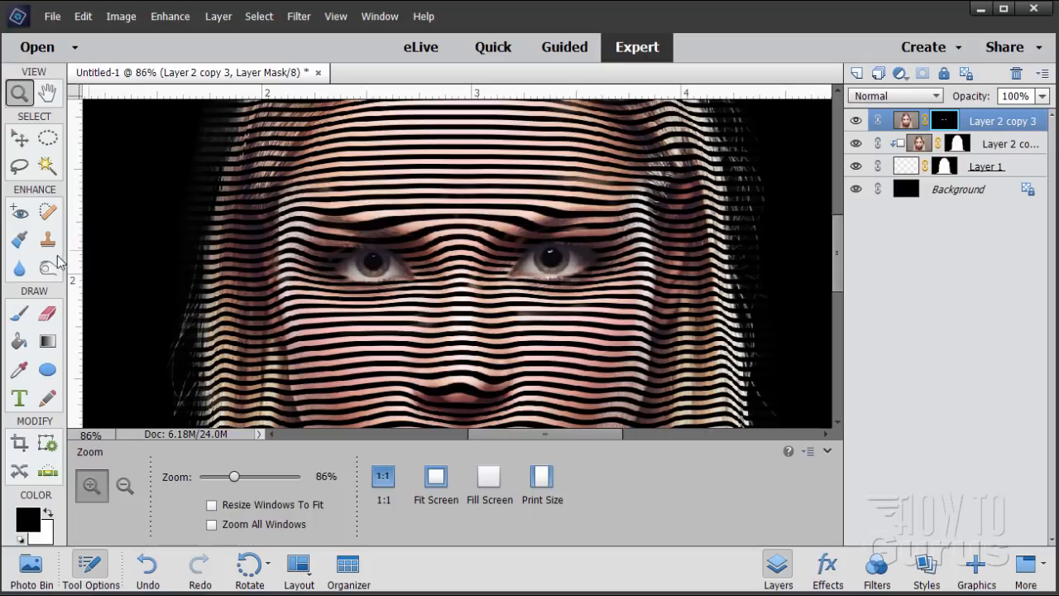
{"action": "left_click", "coordinate": [20, 139]}
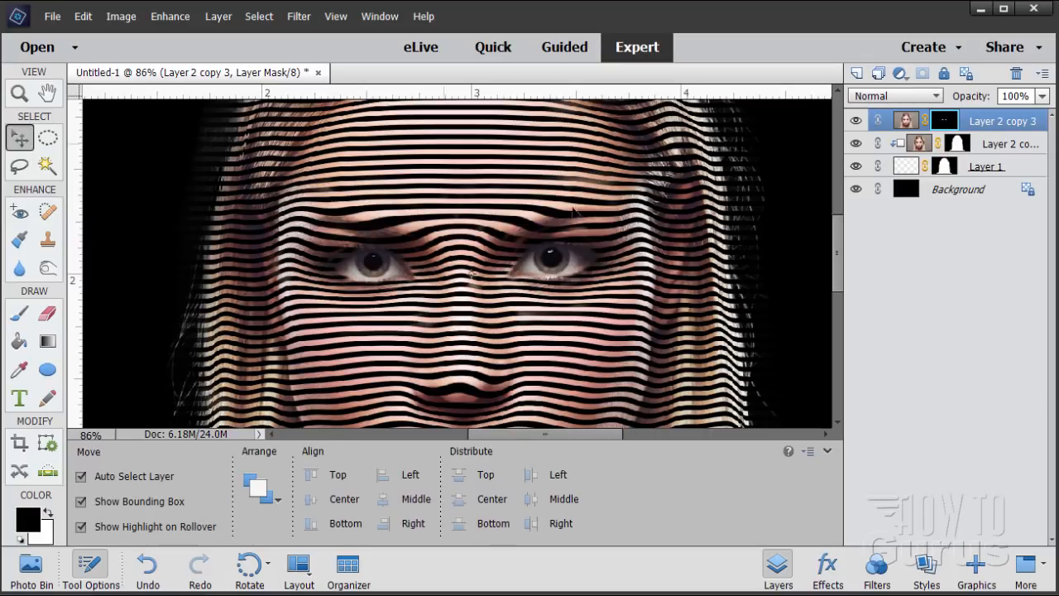
{"action": "left_click", "coordinate": [919, 144]}
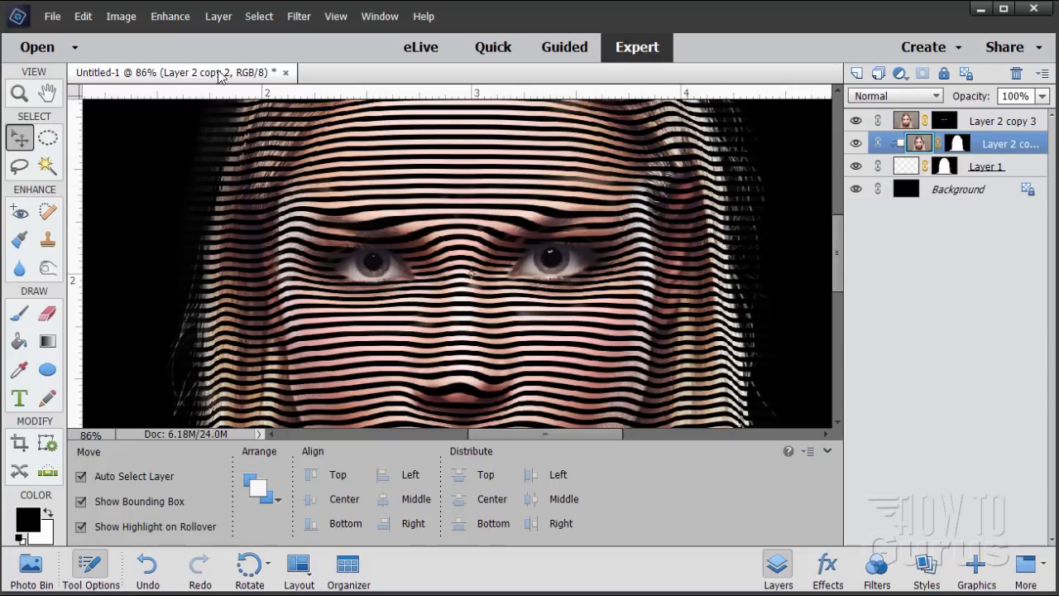
{"action": "left_click", "coordinate": [218, 18]}
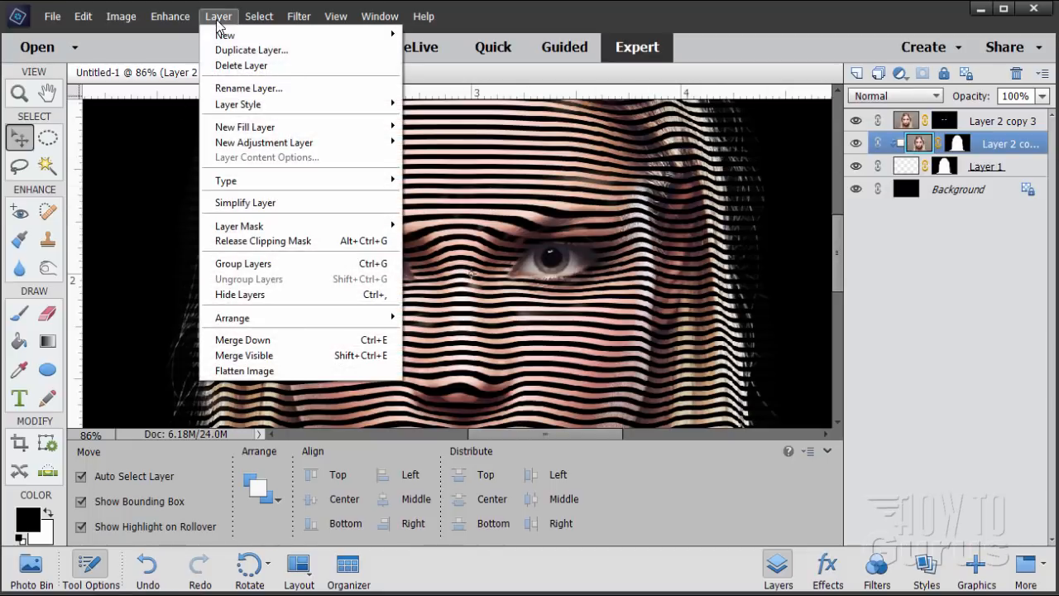
{"action": "mouse_move", "coordinate": [253, 146]}
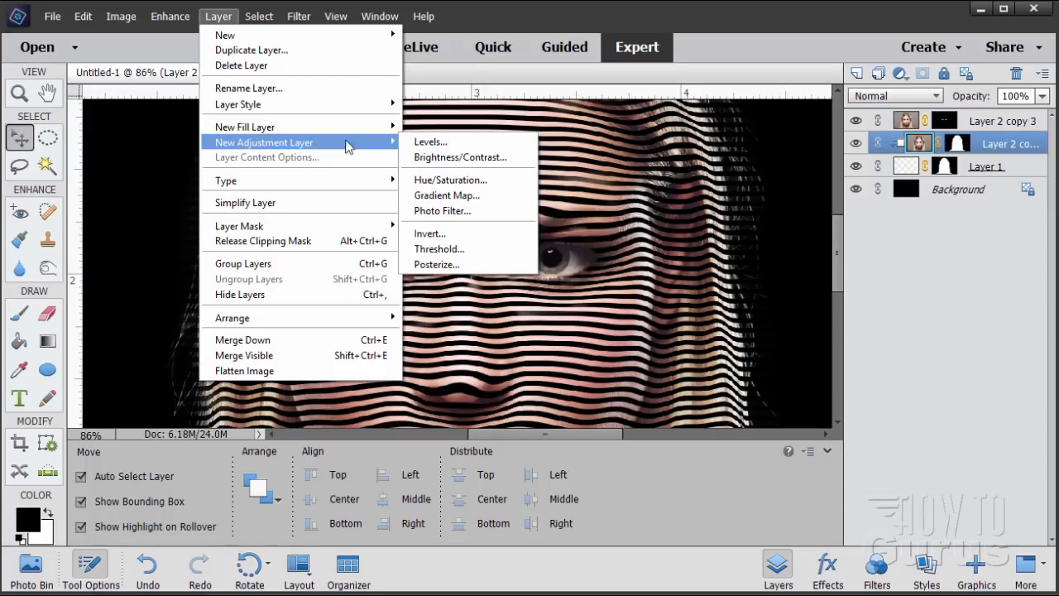
{"action": "left_click", "coordinate": [437, 181]}
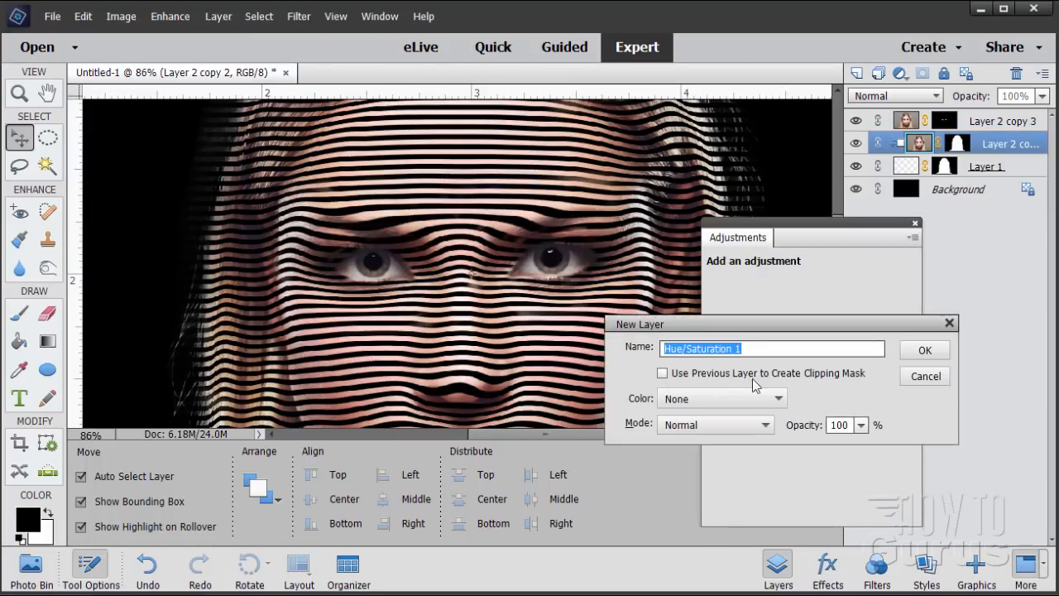
{"action": "left_click", "coordinate": [663, 373]}
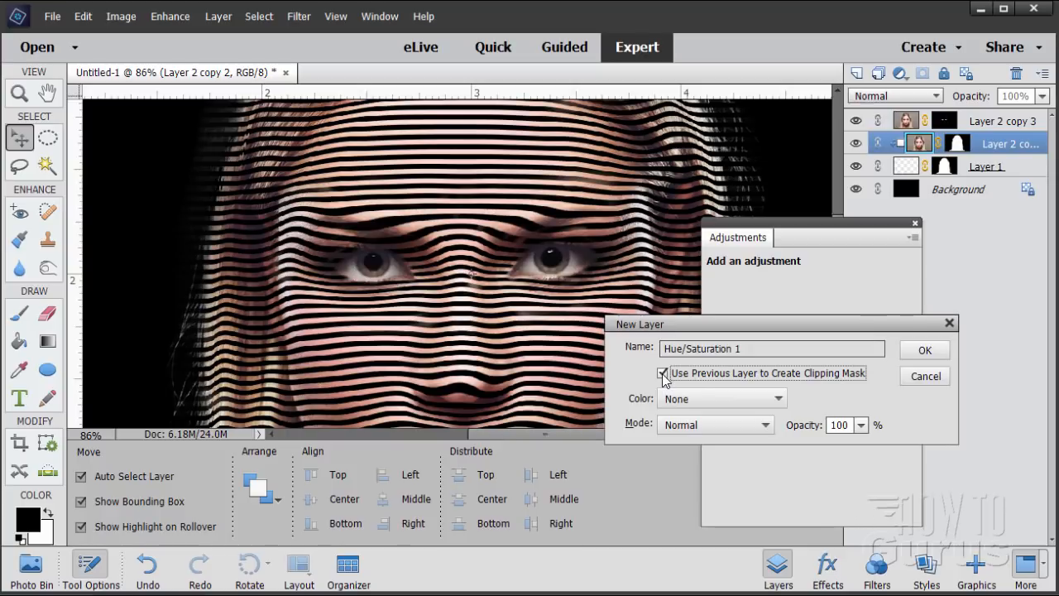
{"action": "left_click", "coordinate": [924, 351]}
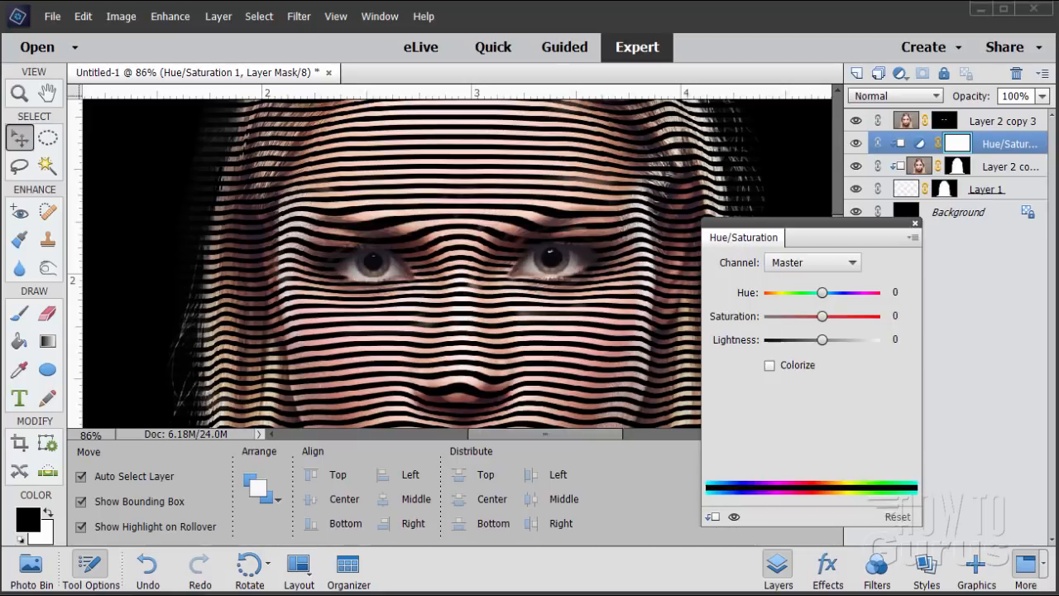
Reduce the saturation of the striped photo to -64 and close the adjustment settings.
{"action": "left_click", "coordinate": [821, 317]}
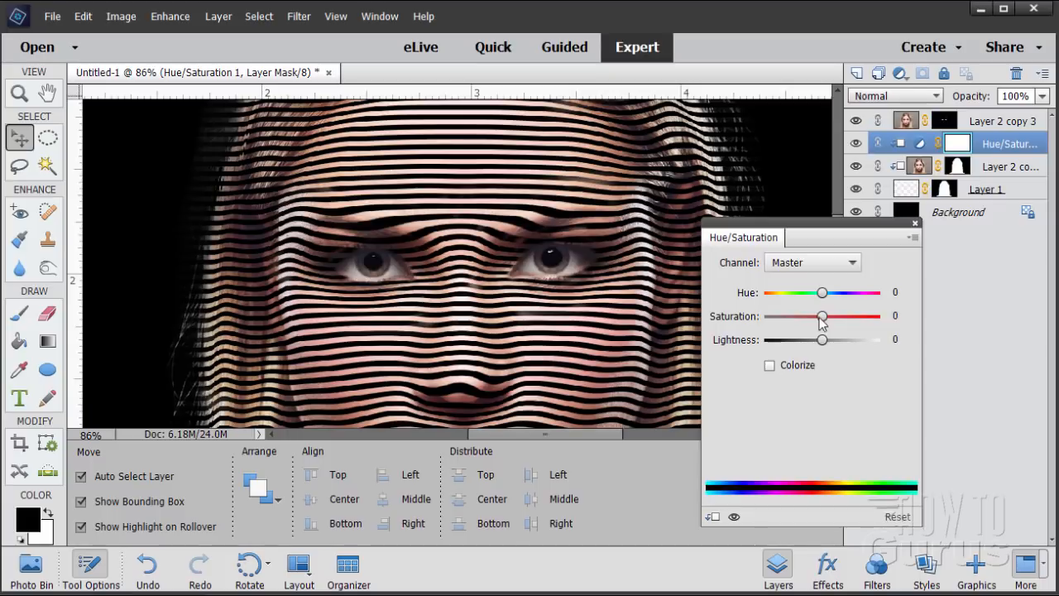
{"action": "left_click_drag", "start_coordinate": [820, 317], "coordinate": [788, 323]}
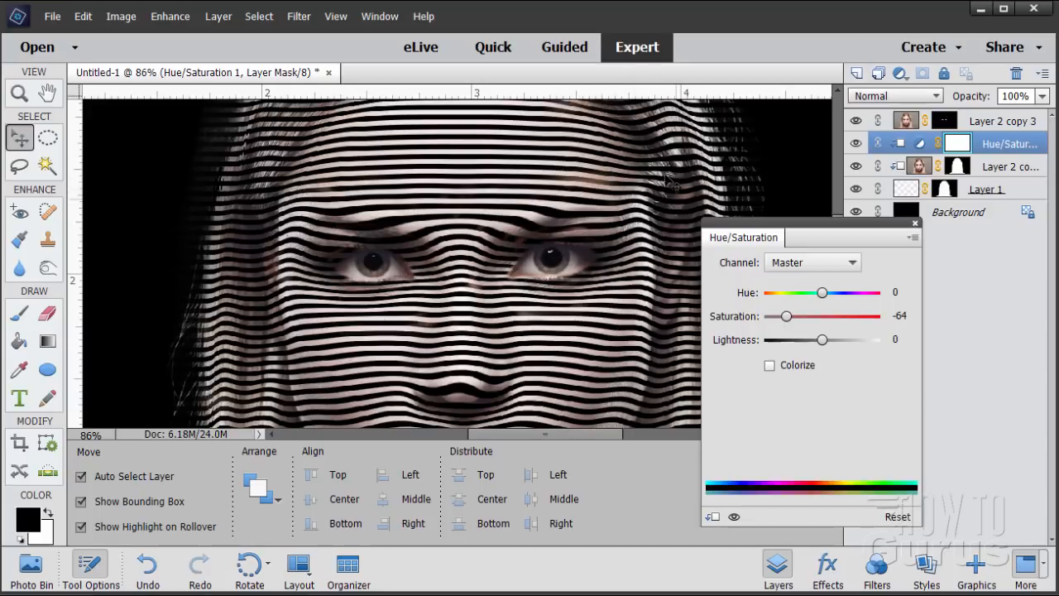
{"action": "left_click", "coordinate": [915, 224]}
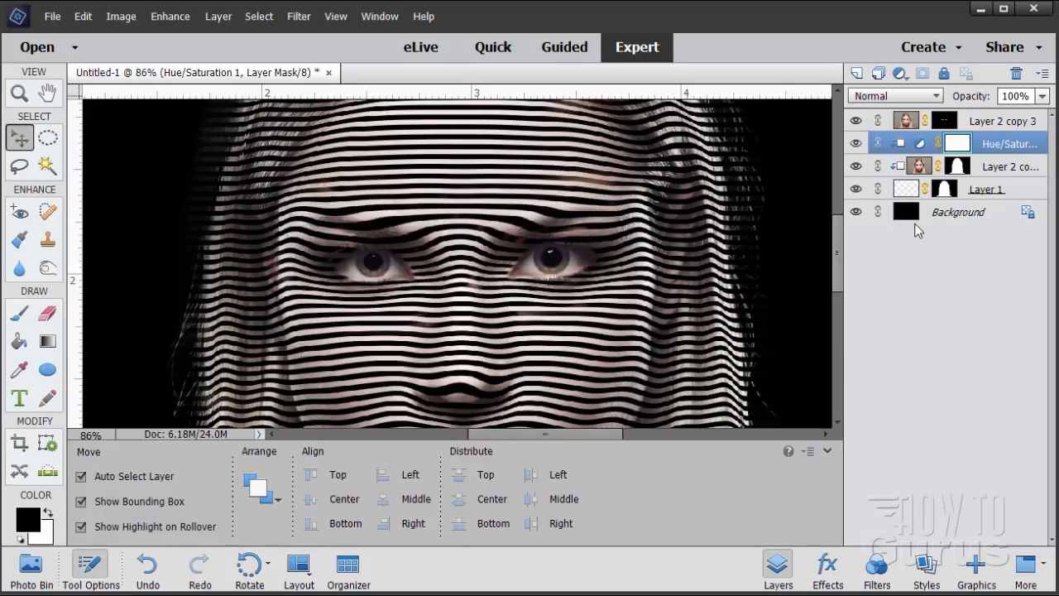
Paint black with the 30 px brush on the Layer 2 copy 3 mask over leftover coloured patches outside the eyes.
{"action": "left_click", "coordinate": [944, 121]}
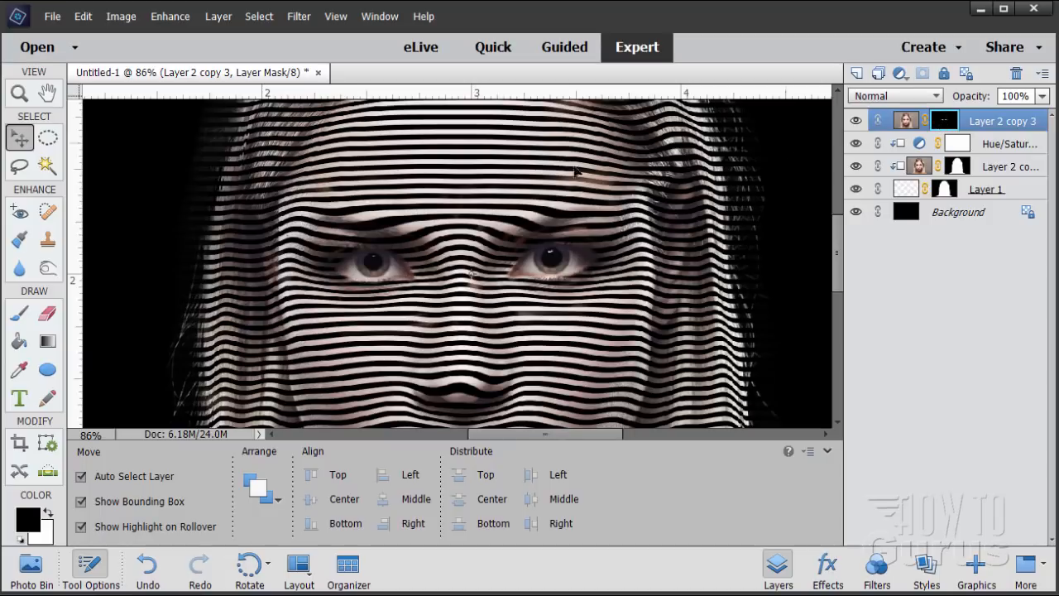
{"action": "left_click", "coordinate": [20, 320]}
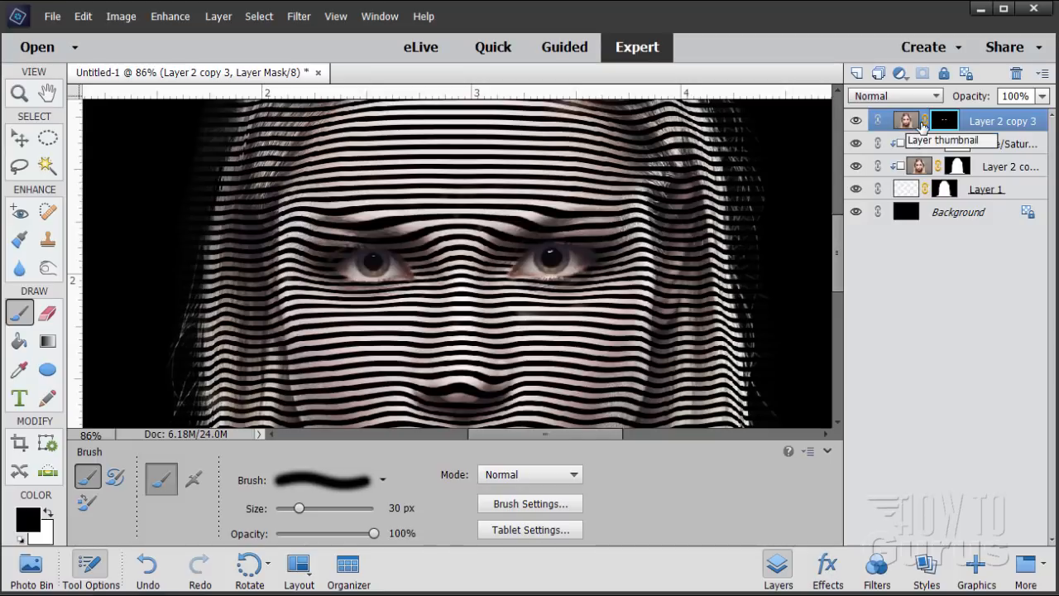
Add a second Hue/Saturation adjustment layer clipped to the eye layer, Layer 2 copy 3.
{"action": "left_click", "coordinate": [219, 16]}
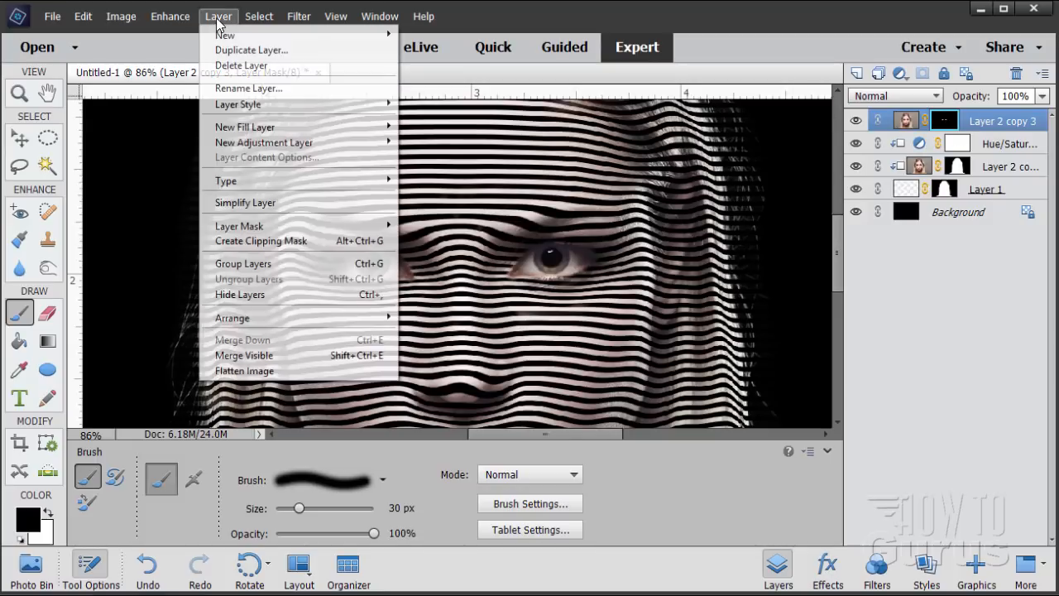
{"action": "mouse_move", "coordinate": [255, 144]}
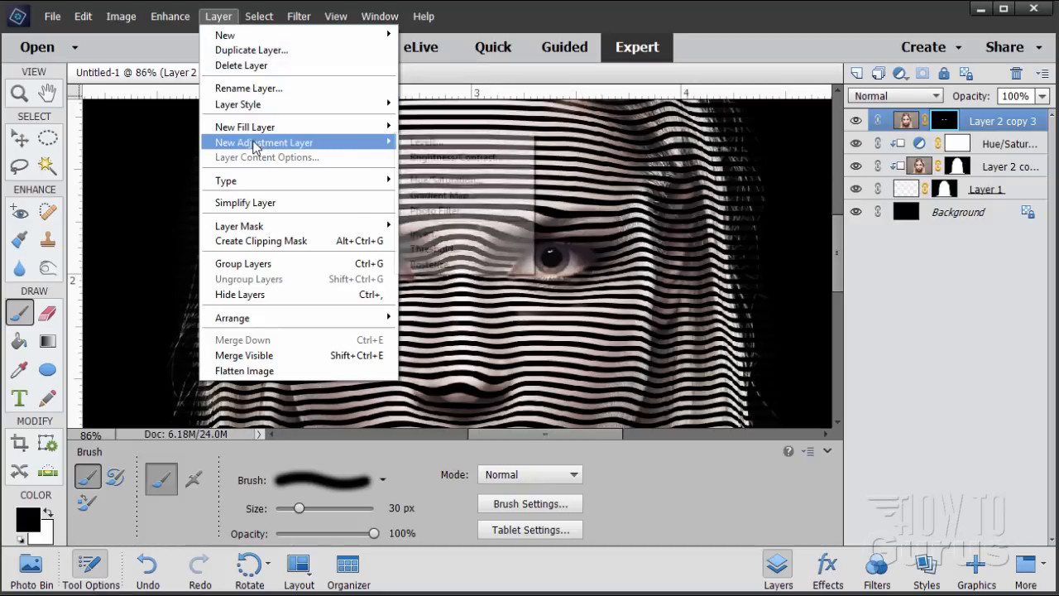
{"action": "left_click", "coordinate": [463, 180]}
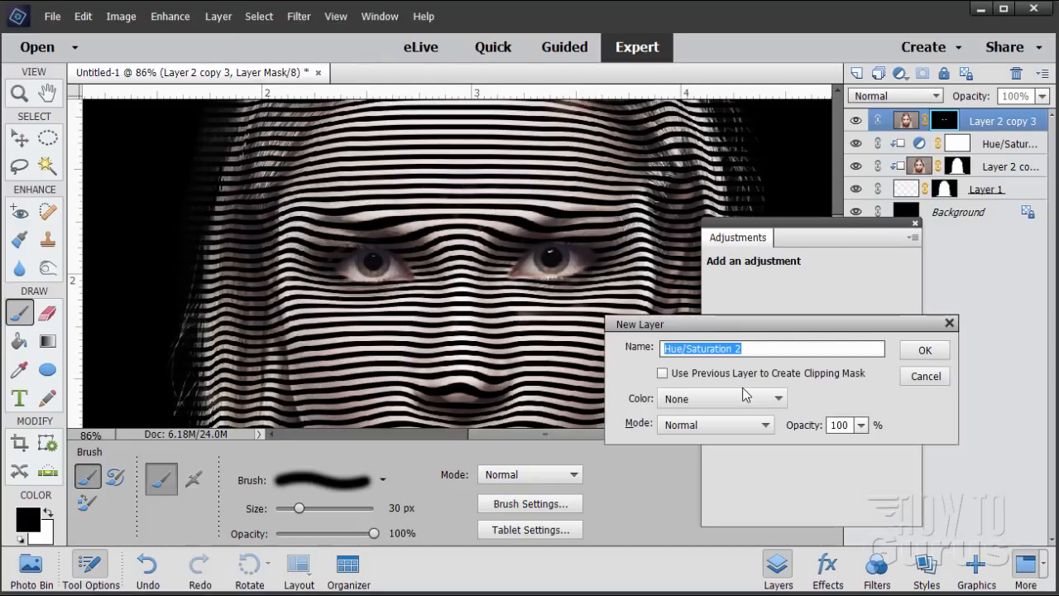
{"action": "left_click", "coordinate": [683, 376]}
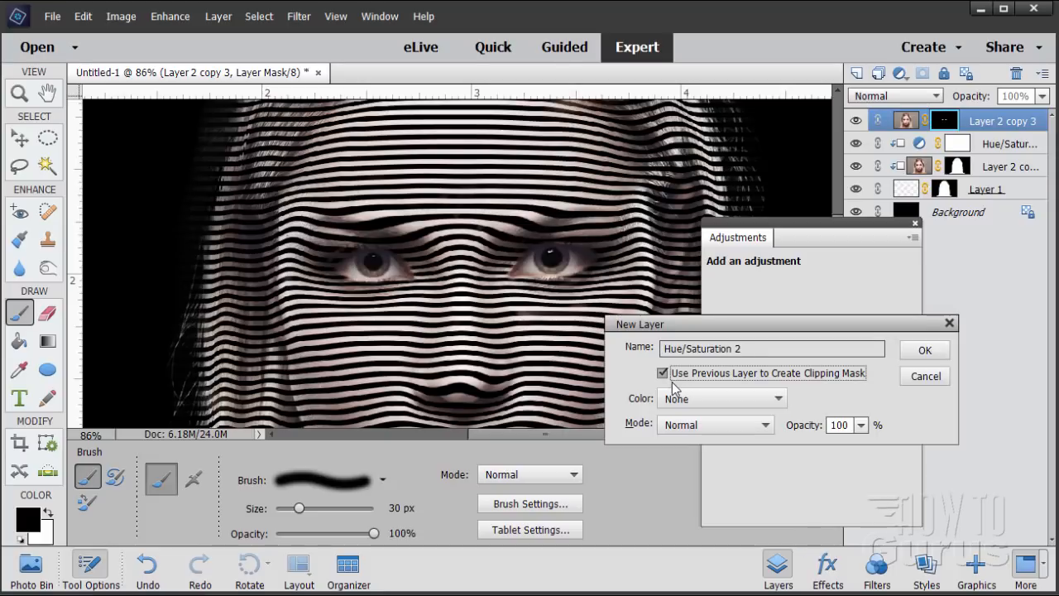
{"action": "key", "text": "Return"}
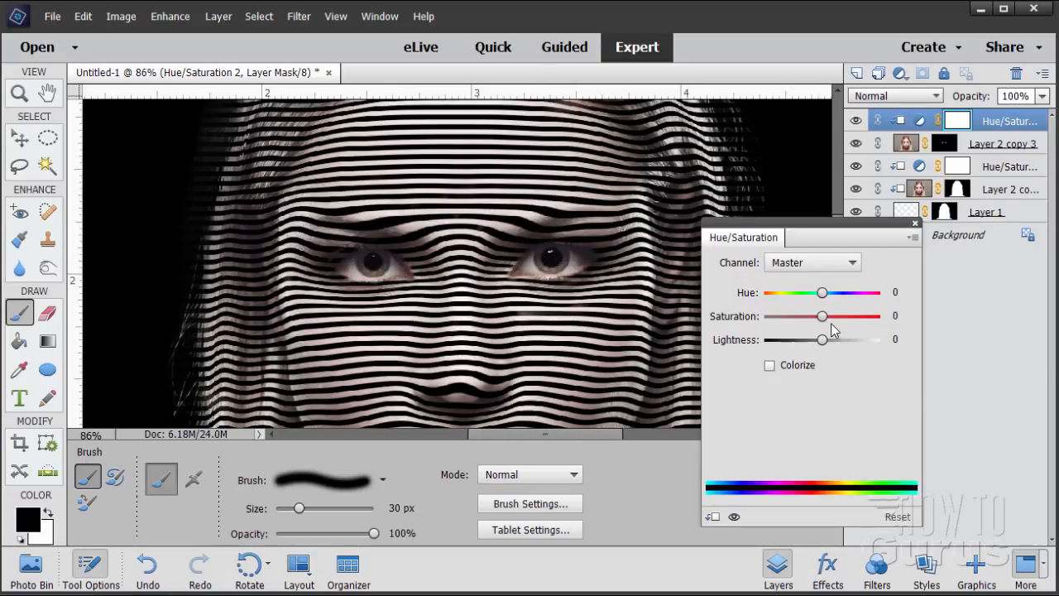
Recolour the eyes with saturation +43 and hue -134, and close the adjustment settings.
{"action": "left_click_drag", "start_coordinate": [823, 317], "coordinate": [852, 328]}
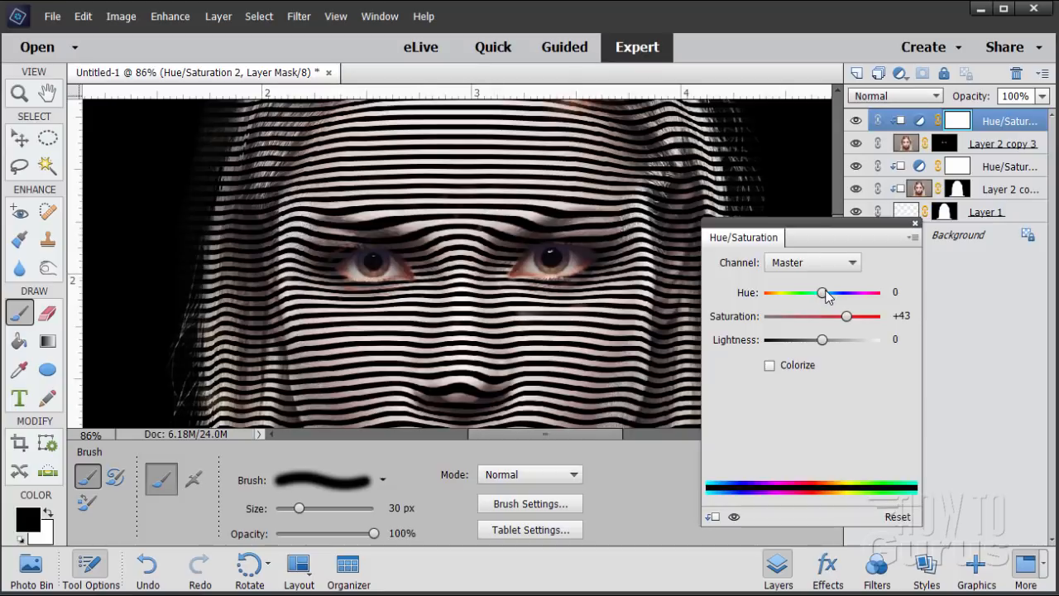
{"action": "left_click_drag", "start_coordinate": [825, 296], "coordinate": [777, 299]}
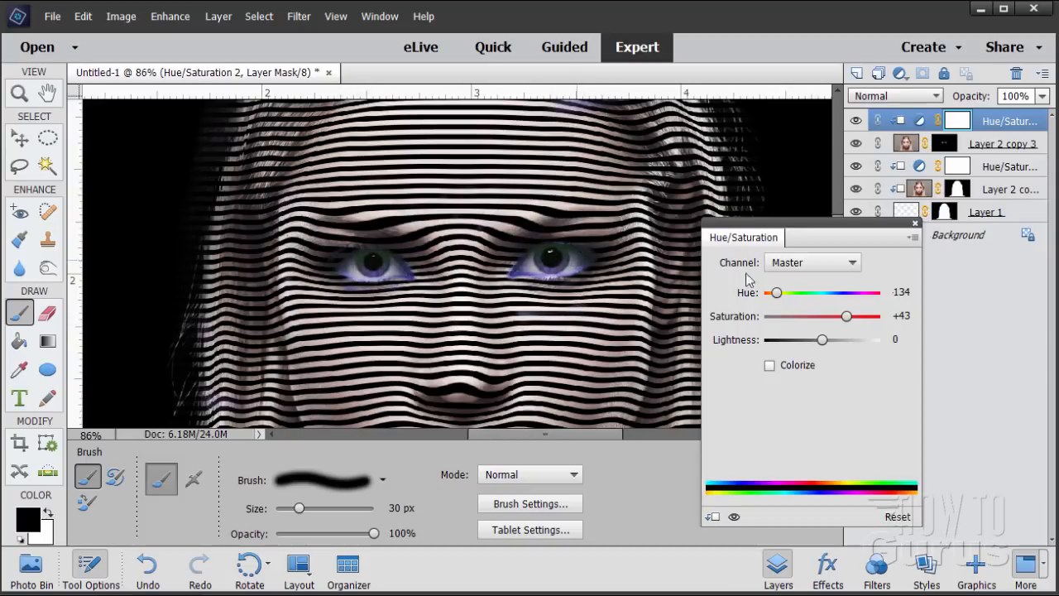
{"action": "left_click", "coordinate": [916, 223]}
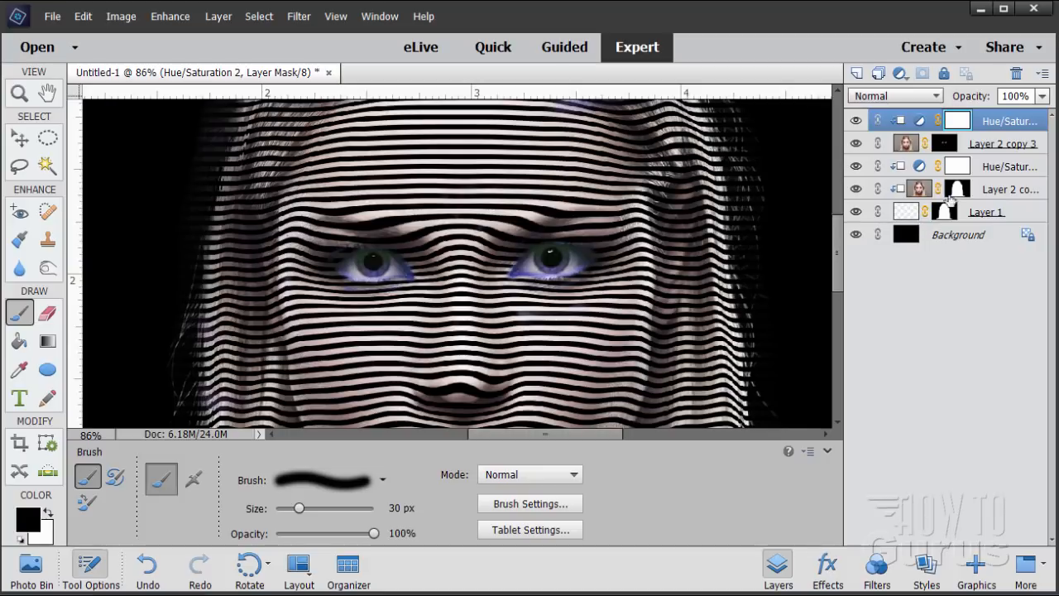
Select the Layer 2 copy 3 mask and check the forehead, hair and lower face for stray tinted spots.
{"action": "left_click", "coordinate": [944, 143]}
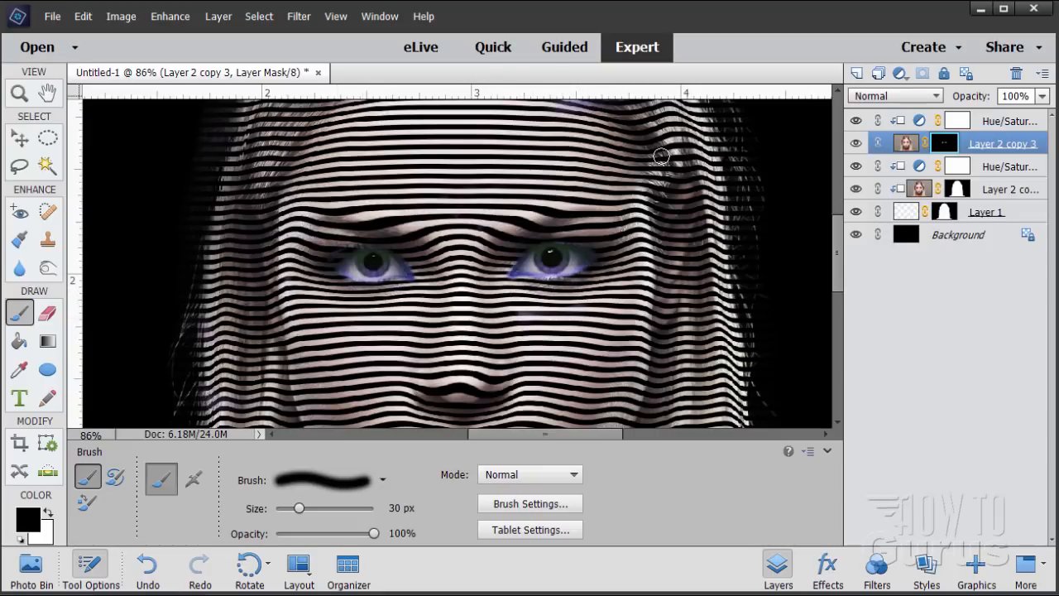
{"action": "left_click_drag", "start_coordinate": [838, 263], "coordinate": [838, 248]}
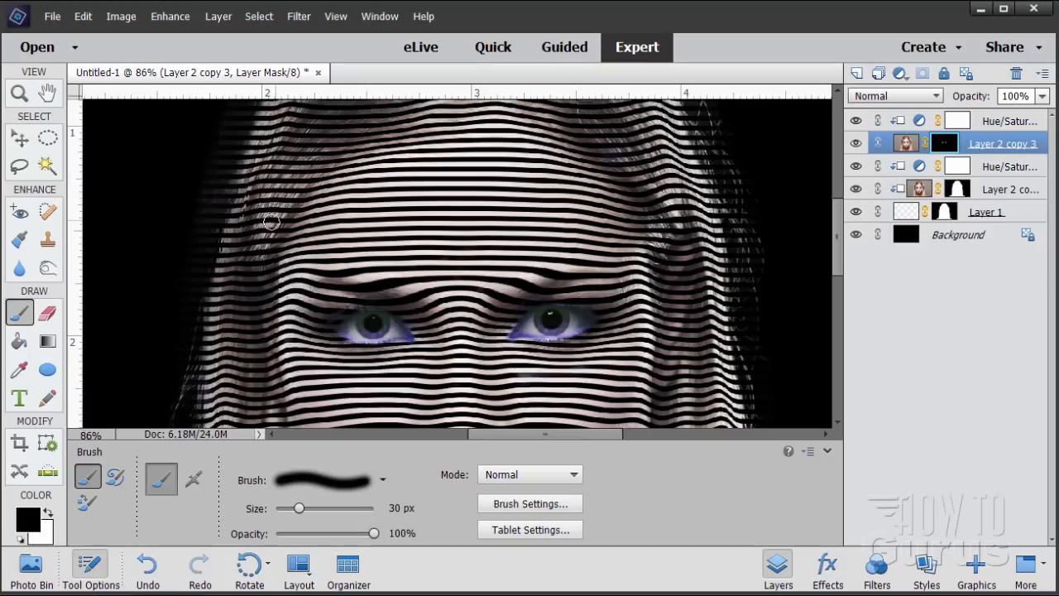
{"action": "mouse_move", "coordinate": [836, 242]}
{"action": "left_mouse_down"}
{"action": "mouse_move", "coordinate": [835, 189]}
{"action": "mouse_move", "coordinate": [862, 308]}
{"action": "left_mouse_up"}
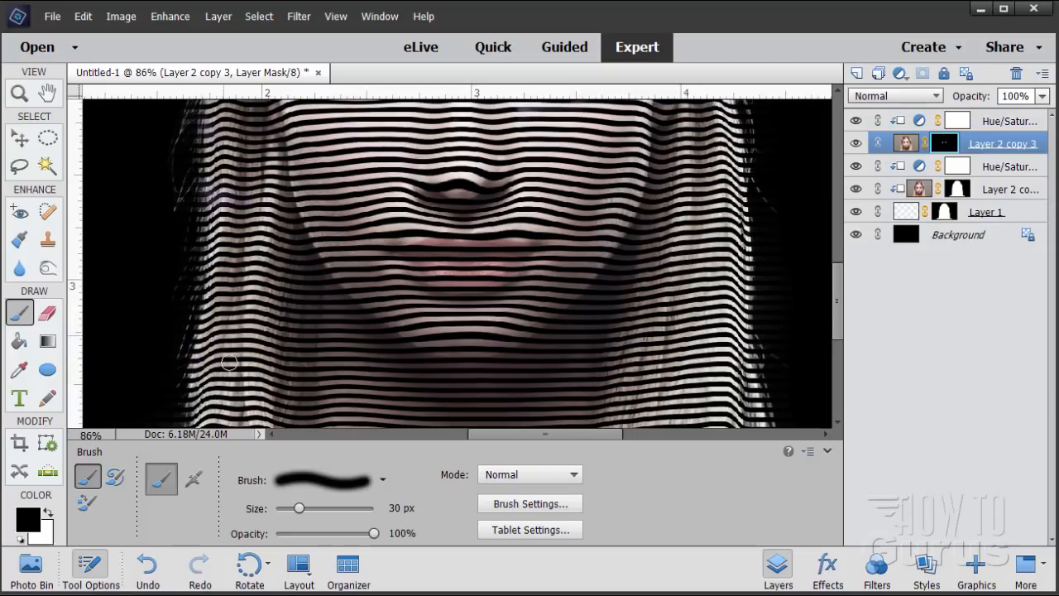
{"action": "left_click_drag", "start_coordinate": [835, 327], "coordinate": [838, 217]}
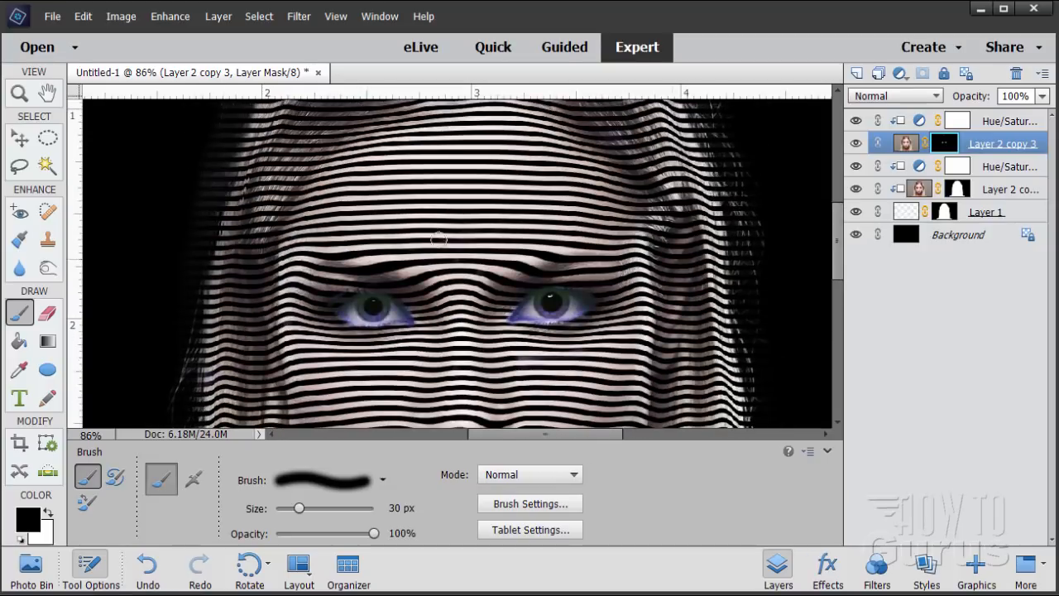
Float the document in an enlarged window and view the whole portrait at 50%, keeping the layer list in sight.
{"action": "left_click", "coordinate": [21, 96]}
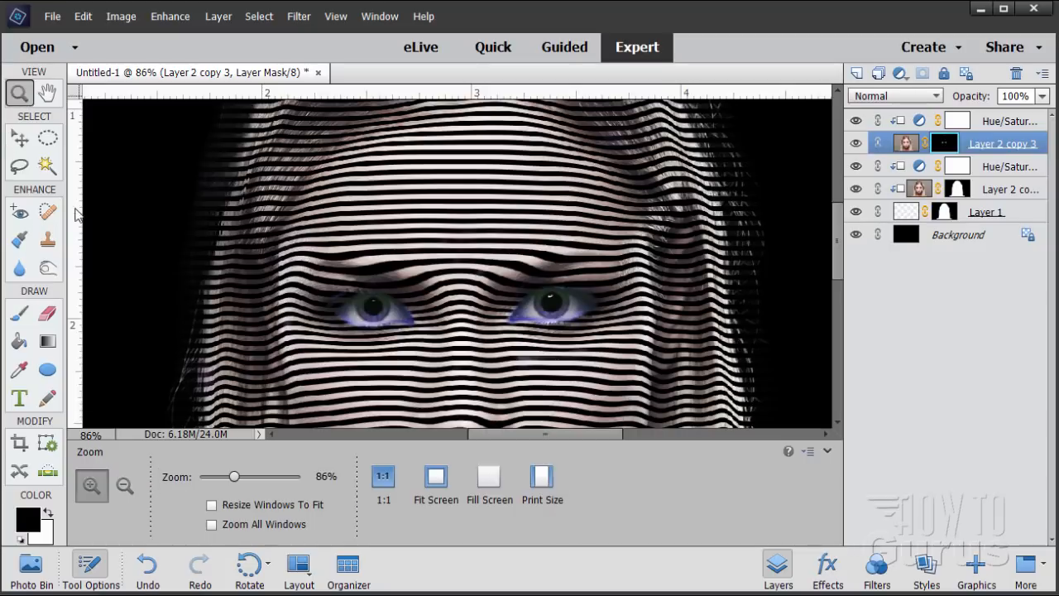
{"action": "left_click", "coordinate": [439, 476]}
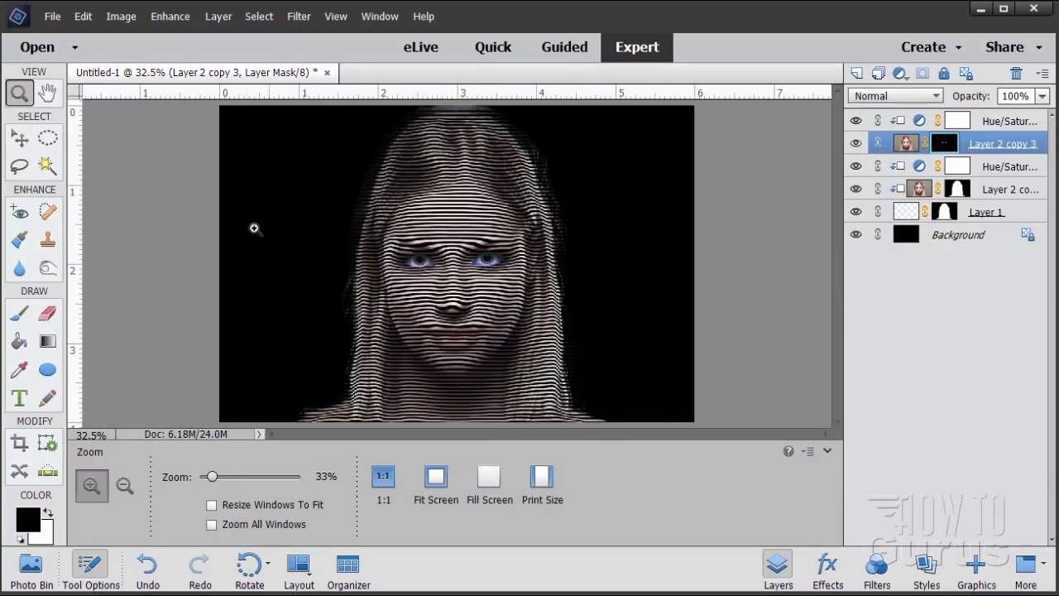
{"action": "left_click_drag", "start_coordinate": [171, 77], "coordinate": [163, 23]}
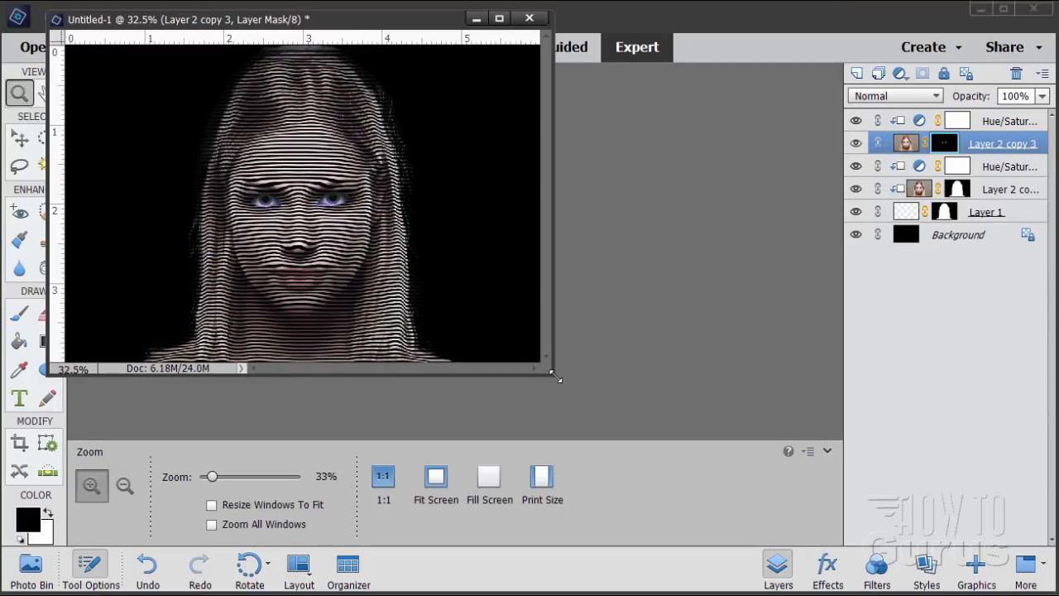
{"action": "left_click_drag", "start_coordinate": [556, 378], "coordinate": [904, 574]}
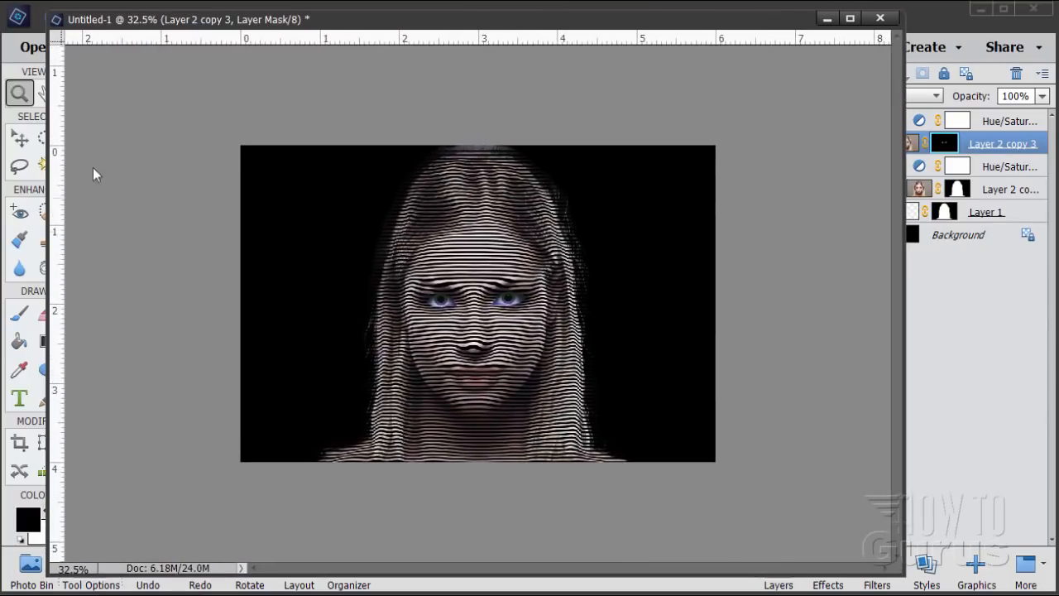
{"action": "left_click", "coordinate": [481, 306]}
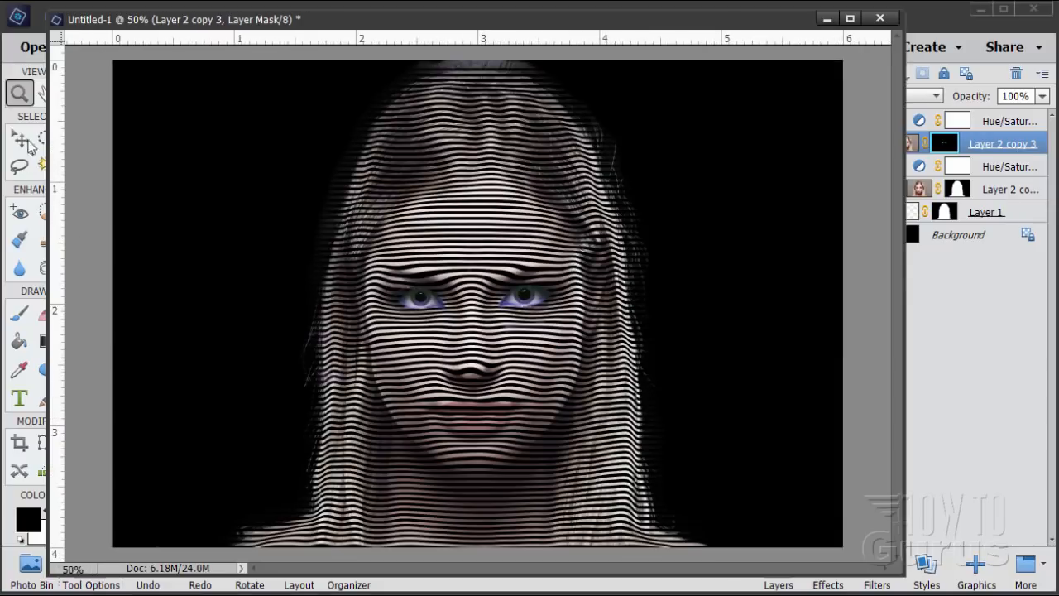
{"action": "left_click_drag", "start_coordinate": [461, 24], "coordinate": [475, 20]}
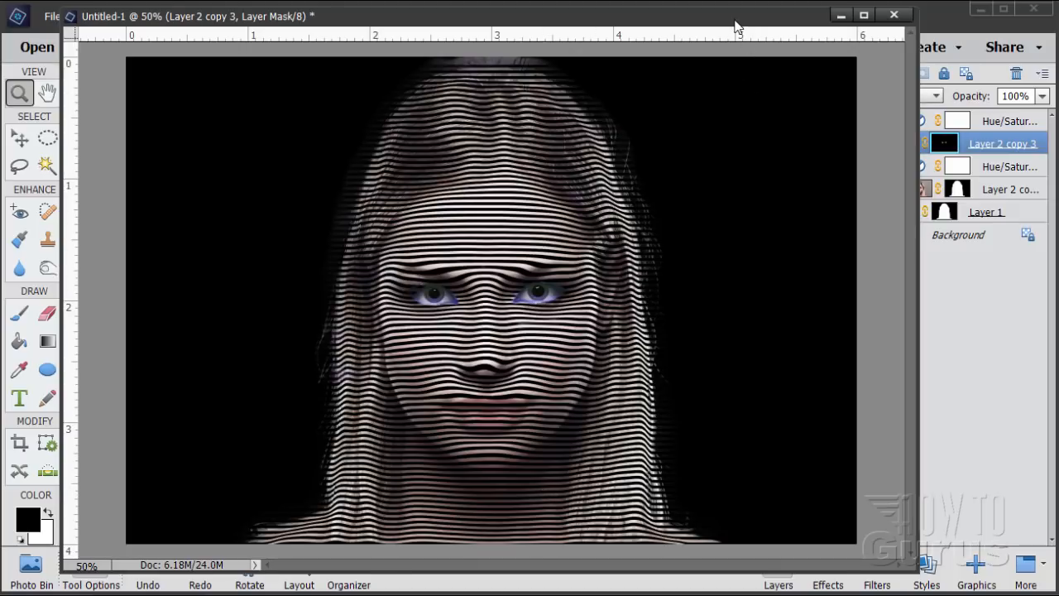
{"action": "left_click_drag", "start_coordinate": [735, 24], "coordinate": [679, 29]}
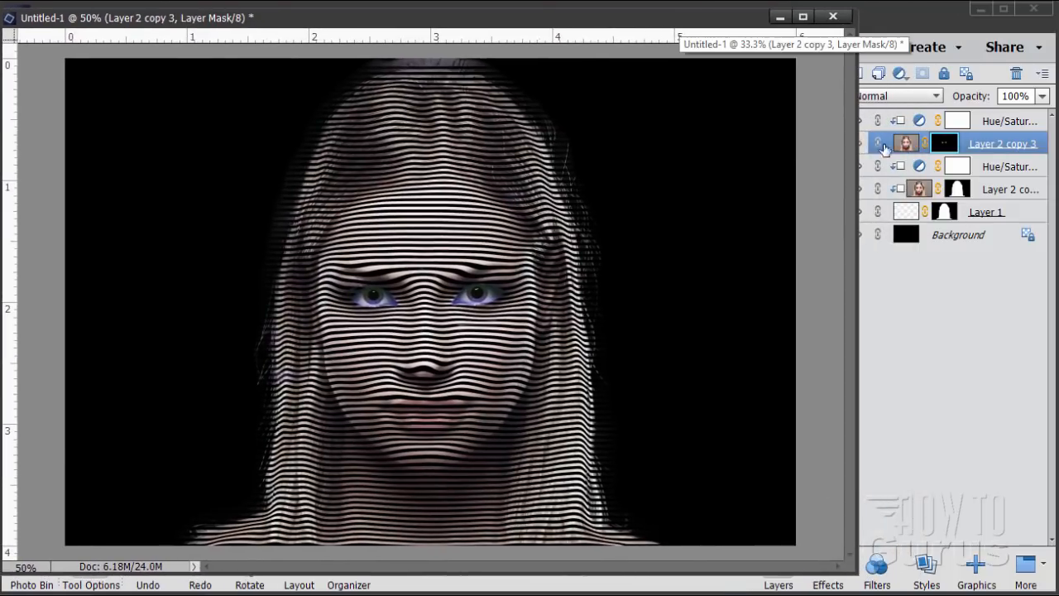